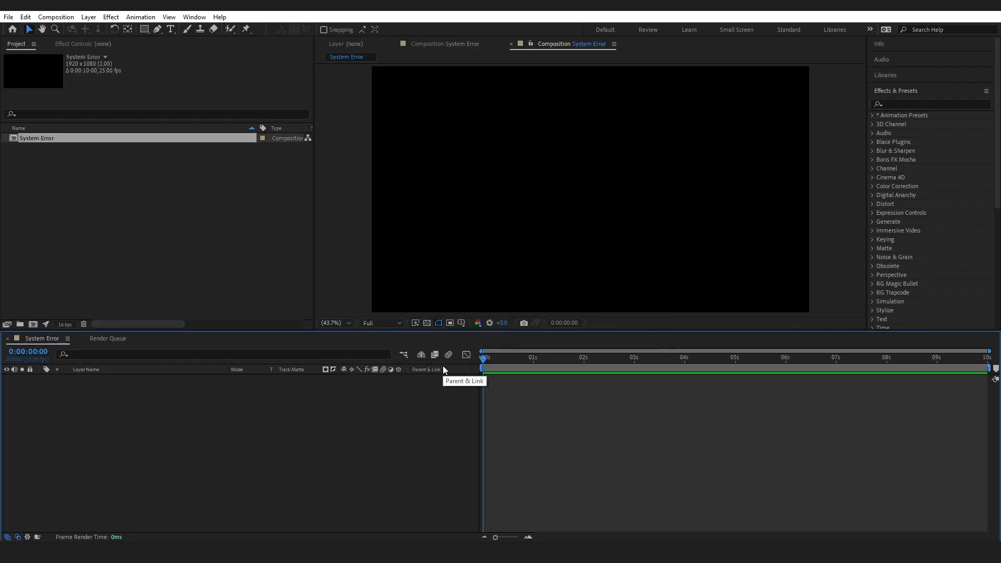
Create a white 1920 x 1080 px solid layer named Gradient Bg in the System Error composition.
{"action": "left_click", "coordinate": [88, 16]}
{"action": "mouse_move", "coordinate": [156, 29]}
{"action": "left_click", "coordinate": [267, 40]}
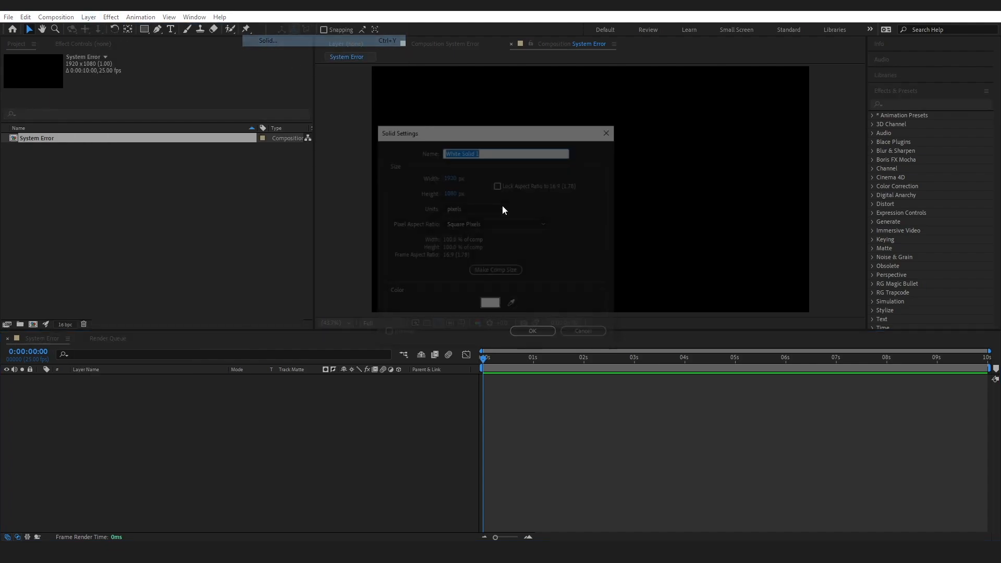
{"action": "key", "text": "Caps_Lock"}
{"action": "type", "text": "Gradient"}
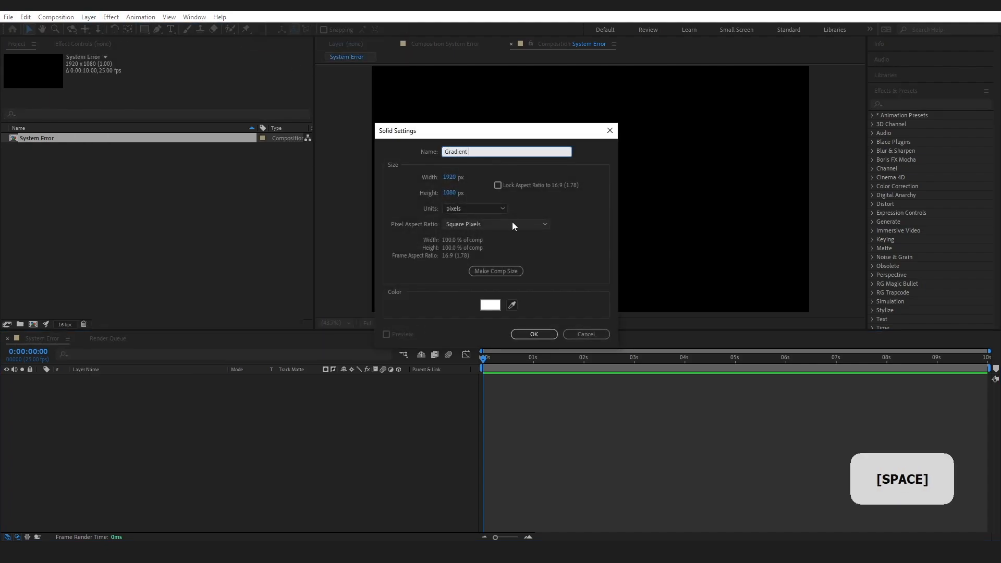
{"action": "key", "text": "Caps_Lock"}
{"action": "type", "text": "B"}
{"action": "key", "text": "Caps_Lock"}
{"action": "type", "text": "g"}
{"action": "left_click", "coordinate": [537, 337]}
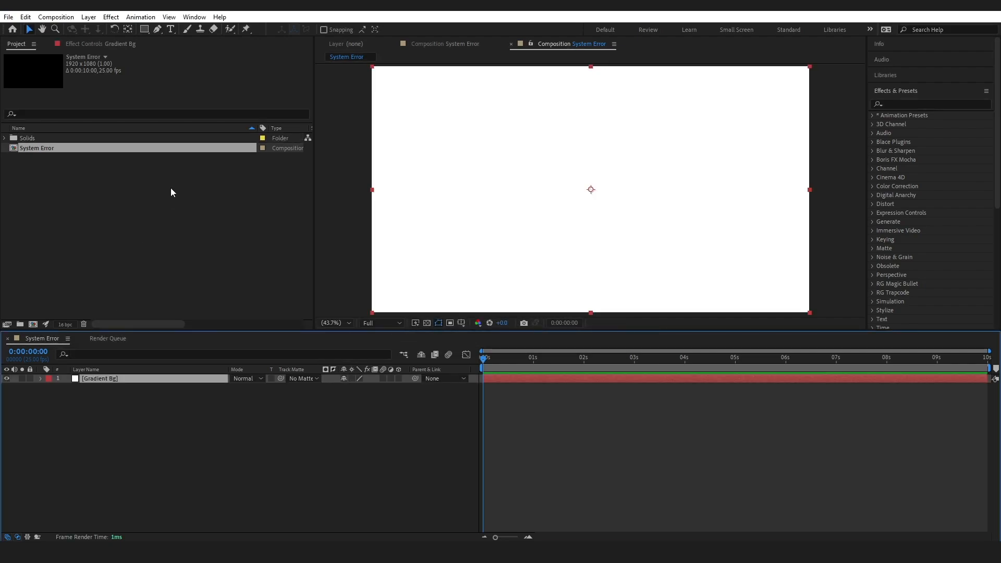
Find the Gradient Ramp effect and apply it to the Gradient Bg layer.
{"action": "left_click", "coordinate": [912, 104]}
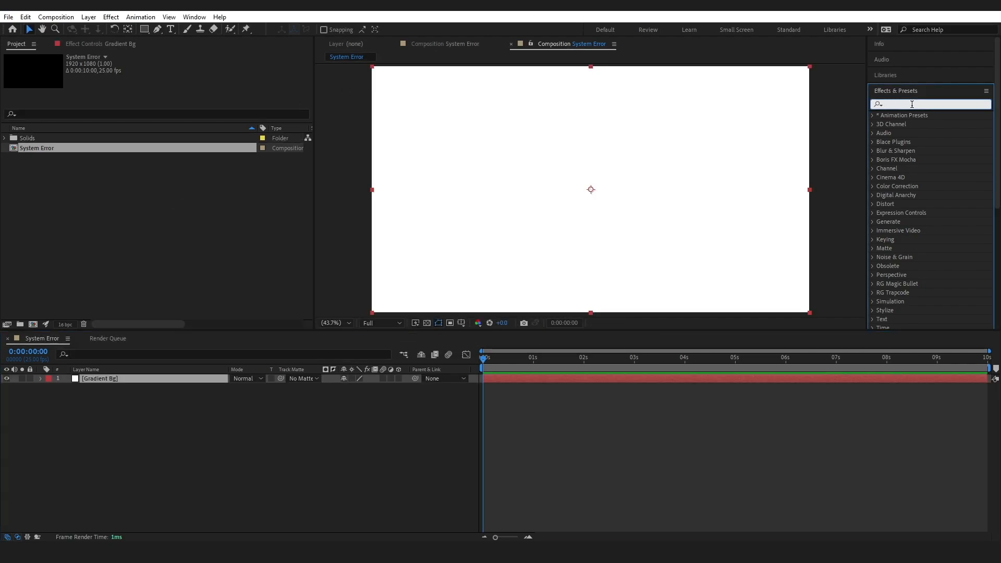
{"action": "type", "text": "gradien"}
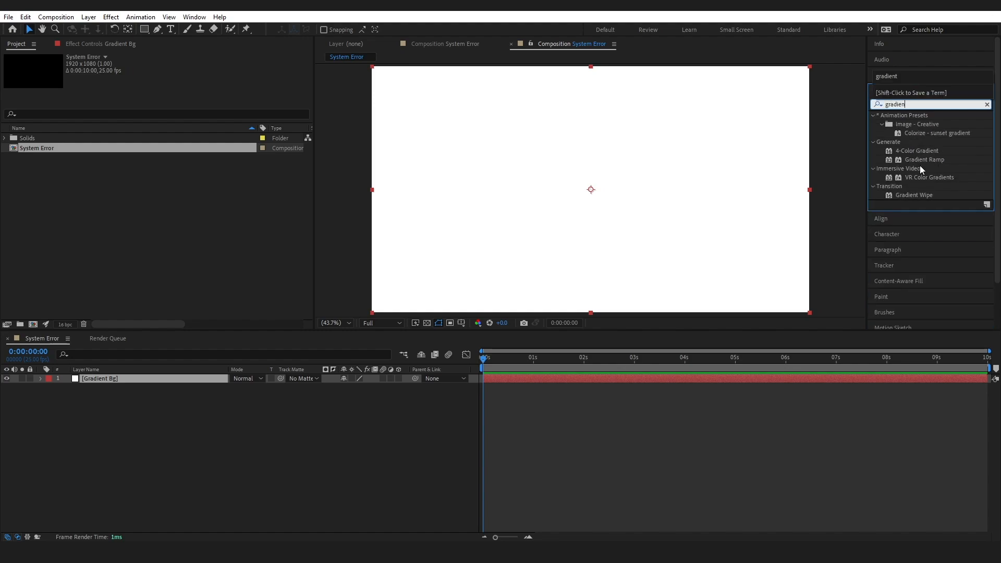
{"action": "left_click", "coordinate": [930, 161]}
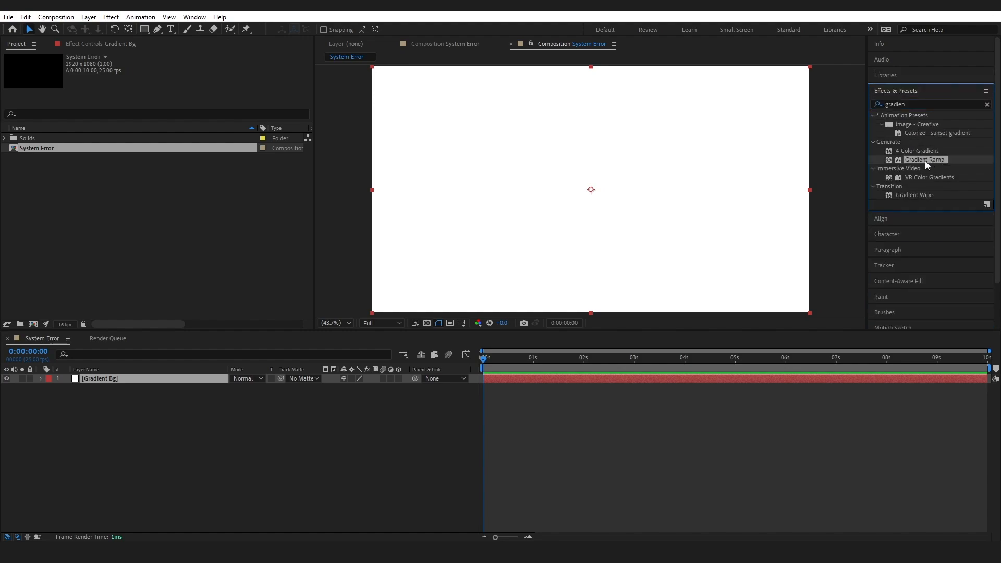
{"action": "left_click_drag", "start_coordinate": [929, 161], "coordinate": [117, 379]}
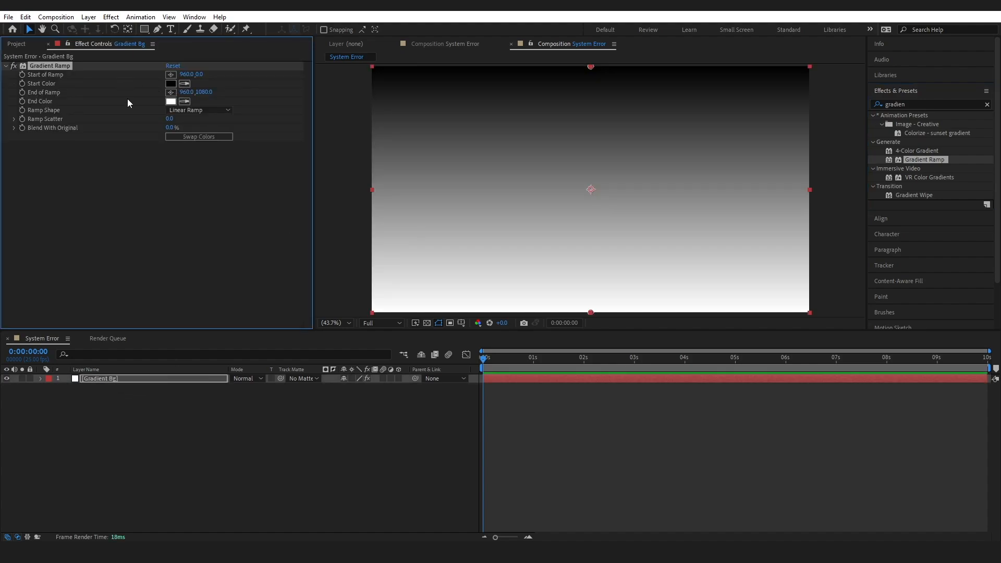
Set the Gradient Ramp's start color to 621DFF and its end color to FF229A, and collapse the effect's settings.
{"action": "left_click", "coordinate": [171, 84]}
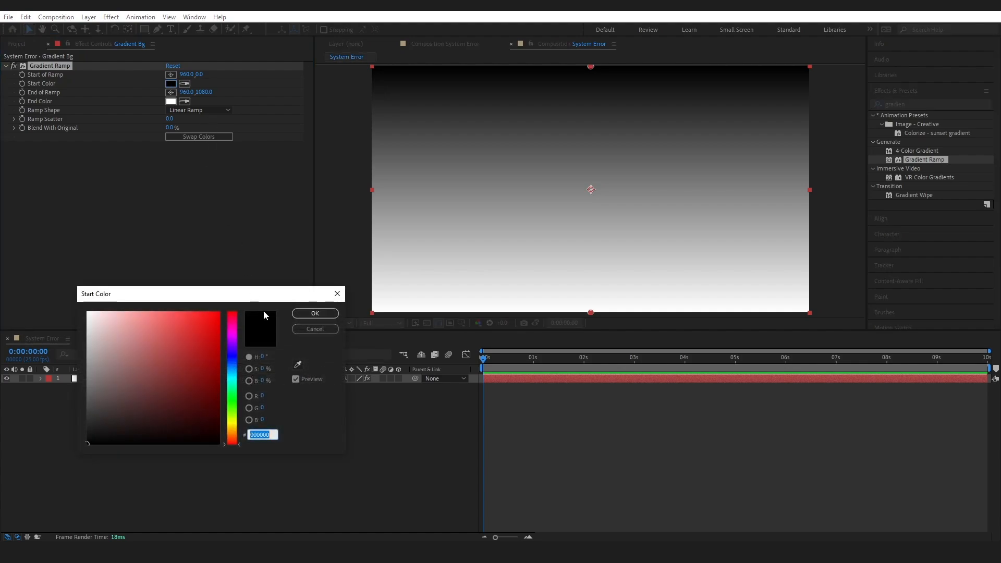
{"action": "type", "text": "621DFF"}
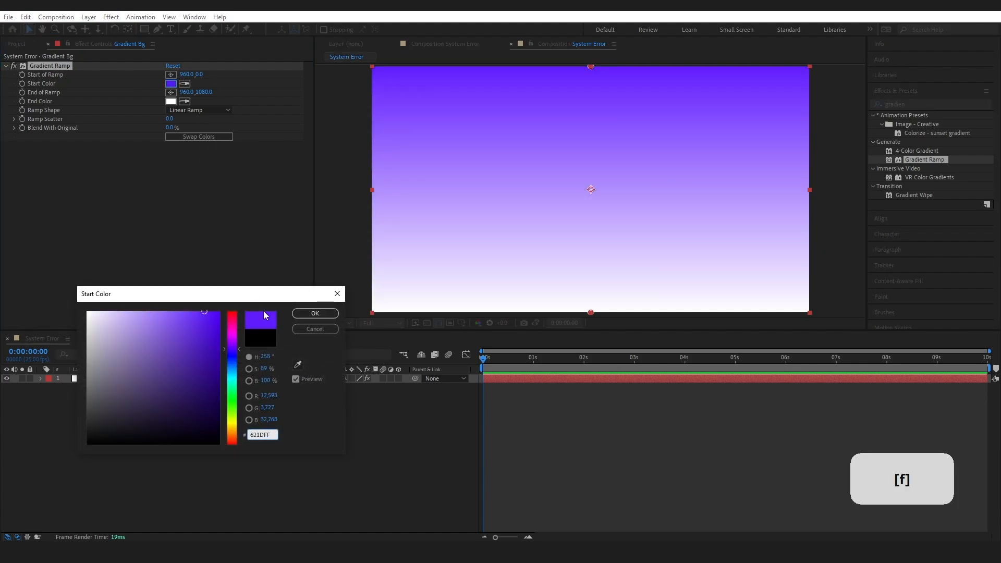
{"action": "left_click", "coordinate": [315, 312]}
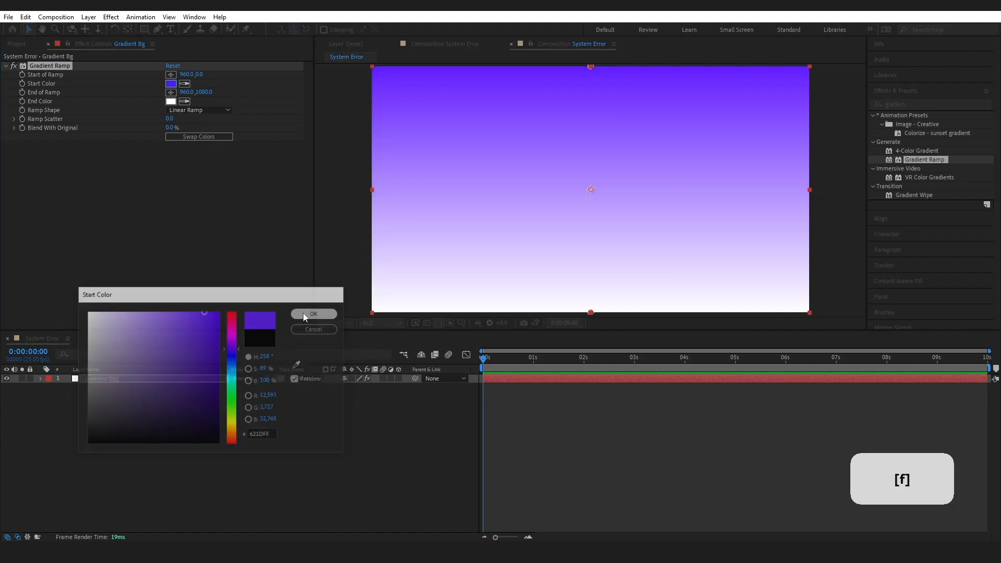
{"action": "left_click", "coordinate": [171, 101]}
{"action": "type", "text": "FF229A"}
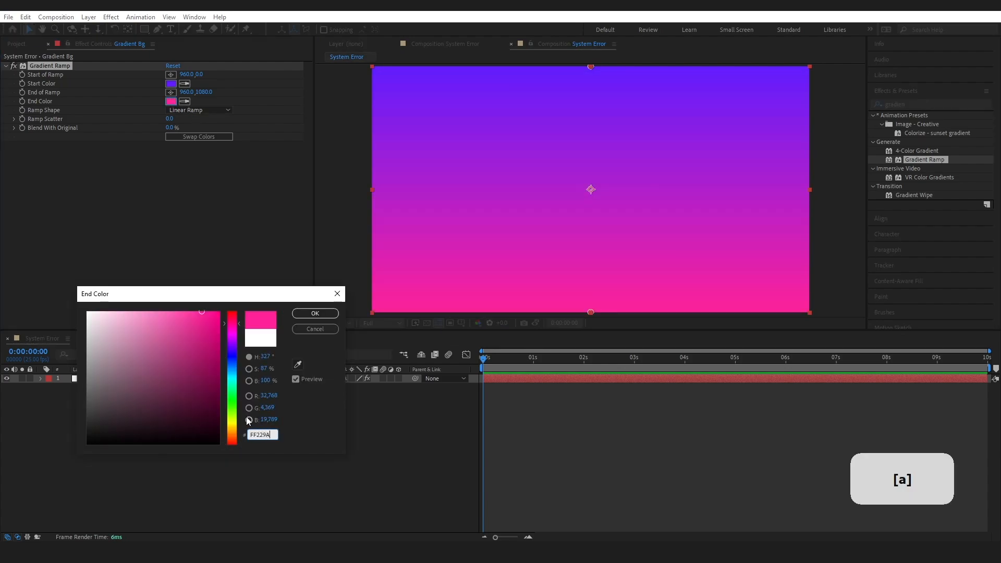
{"action": "key", "text": "Return"}
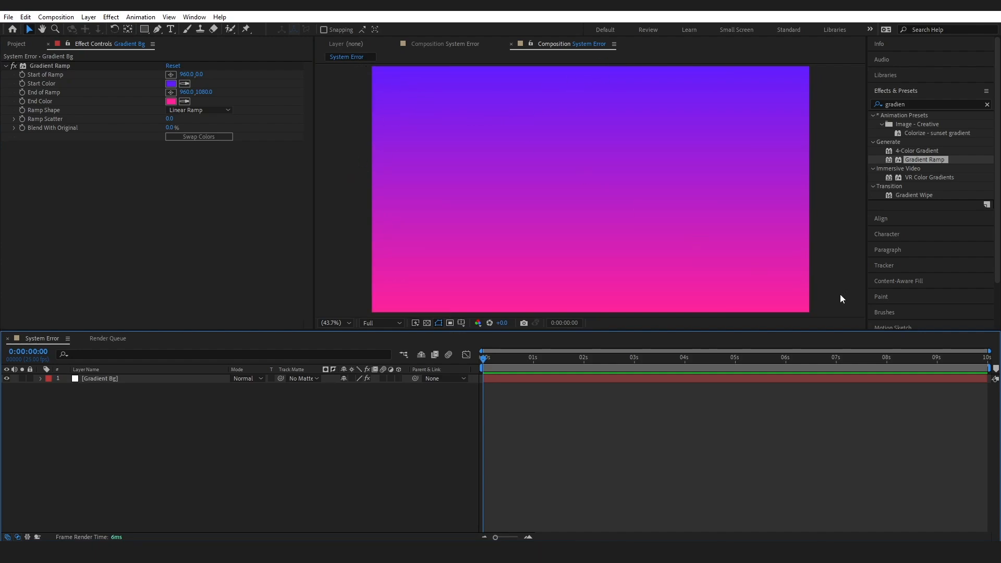
{"action": "left_click", "coordinate": [6, 66]}
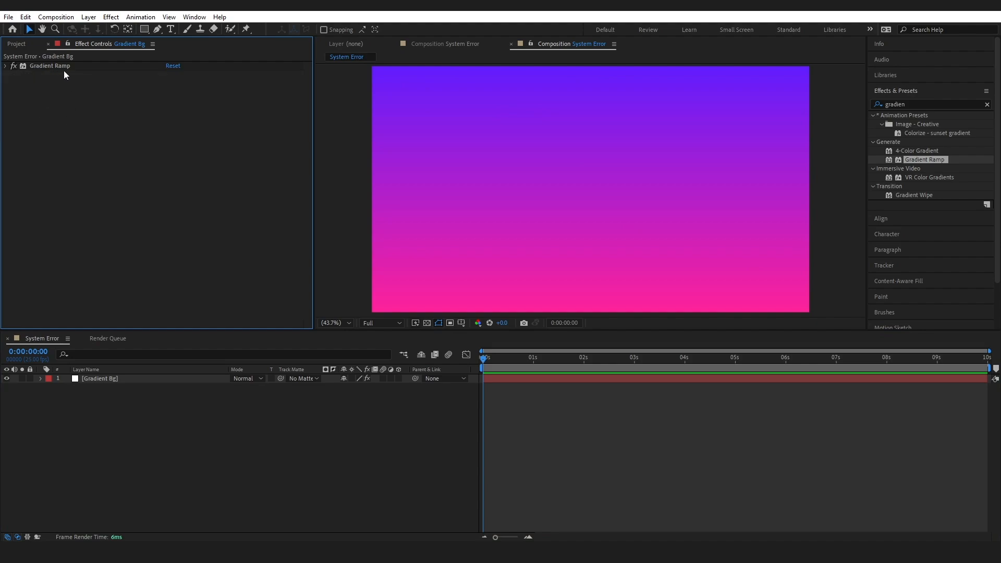
Create a black (000000) solid layer named Sky Cutout above the gradient background.
{"action": "left_click", "coordinate": [88, 17]}
{"action": "mouse_move", "coordinate": [103, 30]}
{"action": "left_click", "coordinate": [255, 41]}
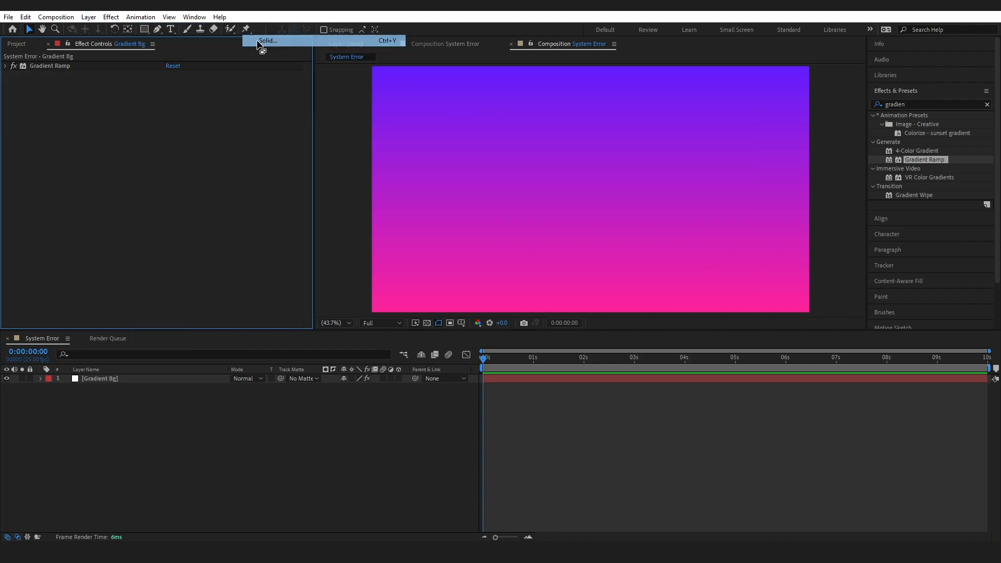
{"action": "left_click", "coordinate": [491, 304]}
{"action": "type", "text": "000000"}
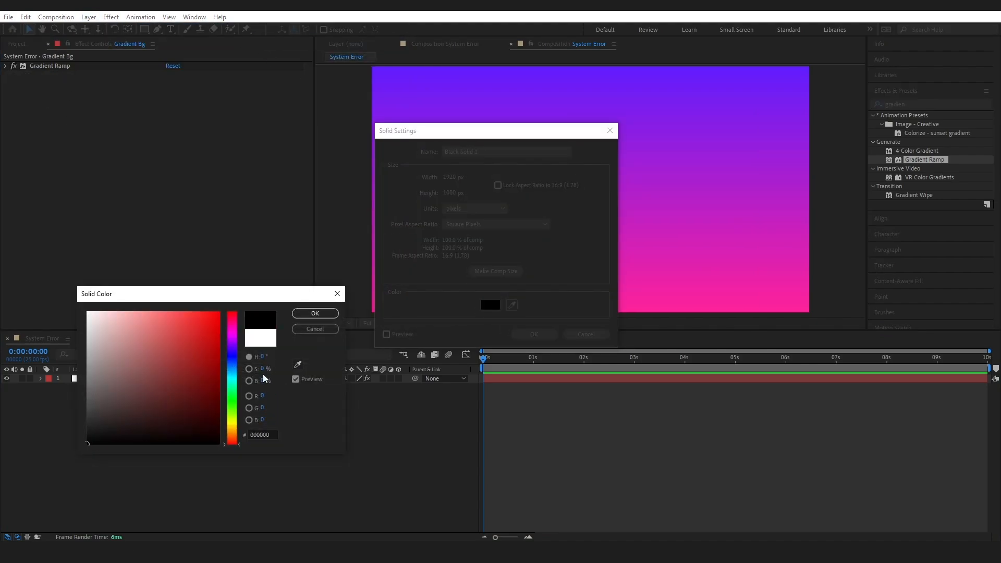
{"action": "left_click", "coordinate": [315, 313]}
{"action": "left_click_drag", "start_coordinate": [507, 152], "coordinate": [378, 156]}
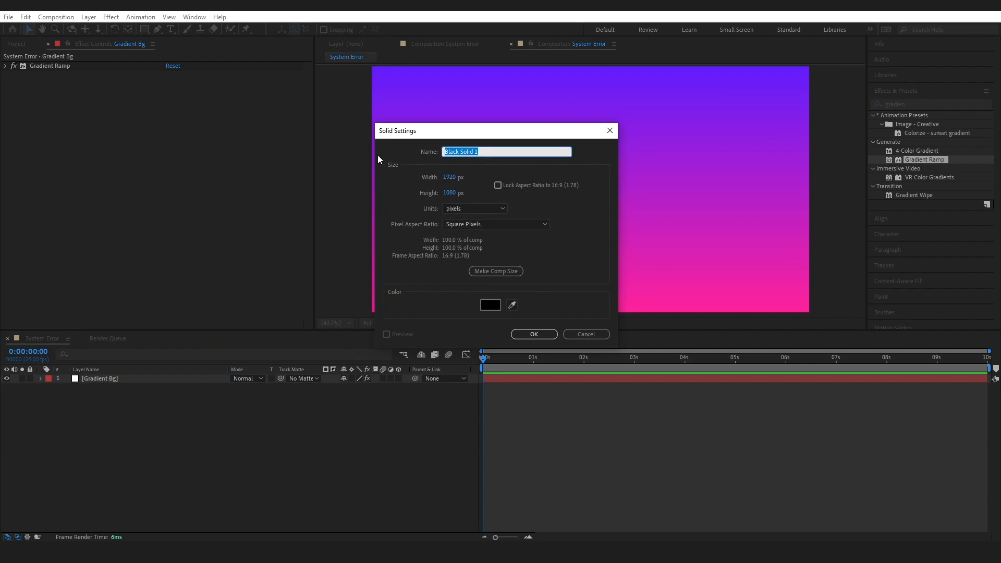
{"action": "type", "text": "Sky "}
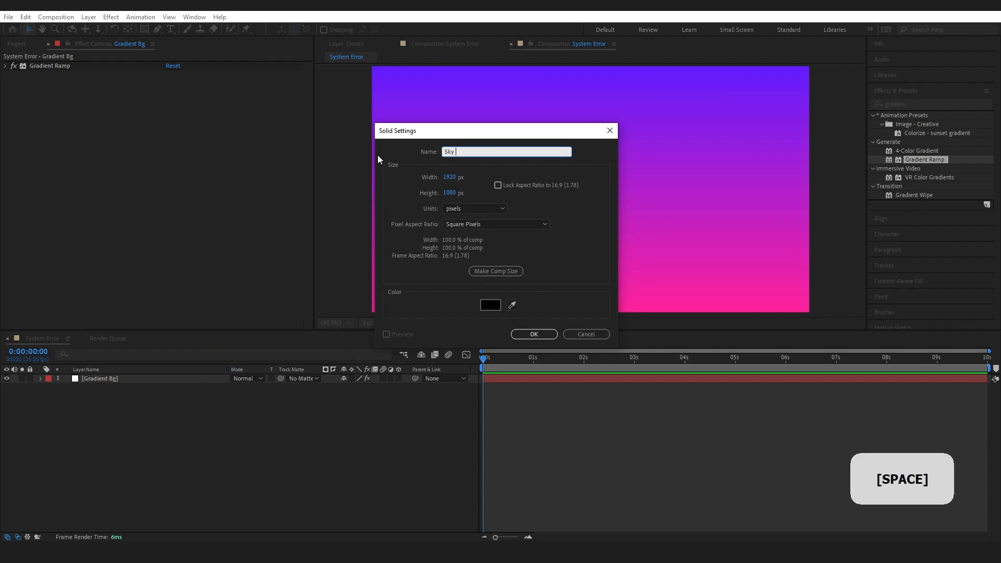
{"action": "type", "text": "Cutout"}
{"action": "left_click", "coordinate": [533, 334]}
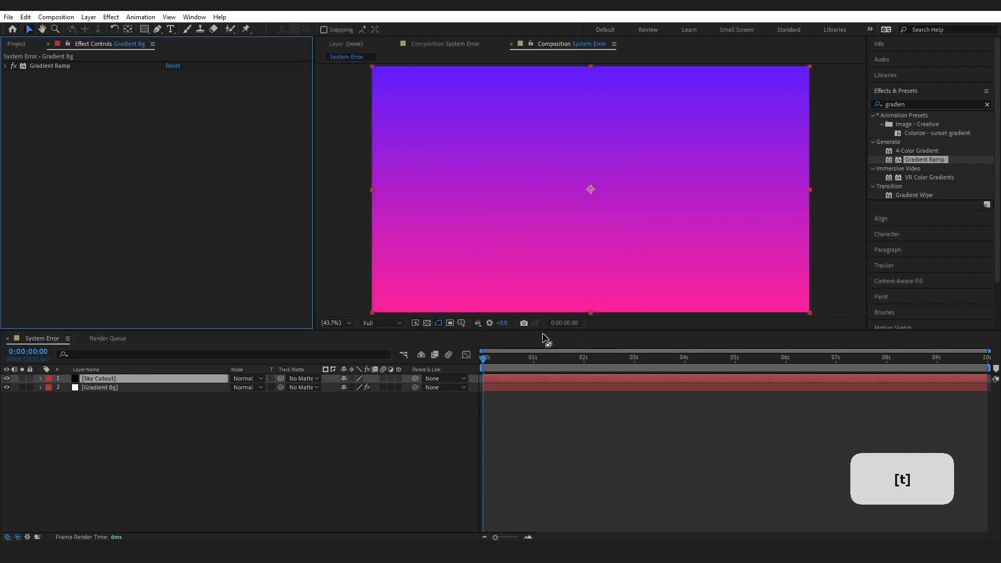
Find the CC Line Sweep effect and apply it to the Sky Cutout layer.
{"action": "left_click", "coordinate": [971, 104]}
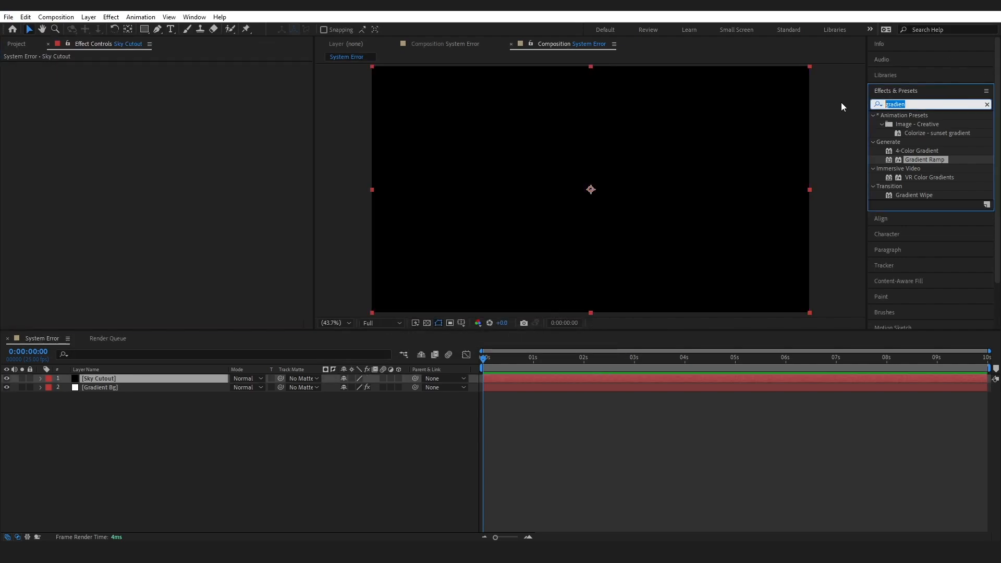
{"action": "type", "text": "lin"}
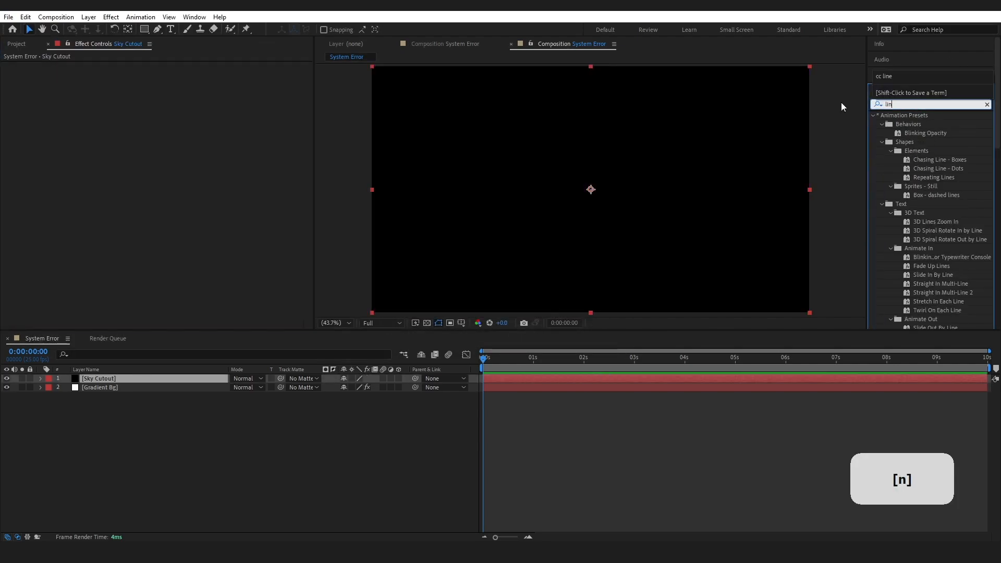
{"action": "type", "text": "e sweep"}
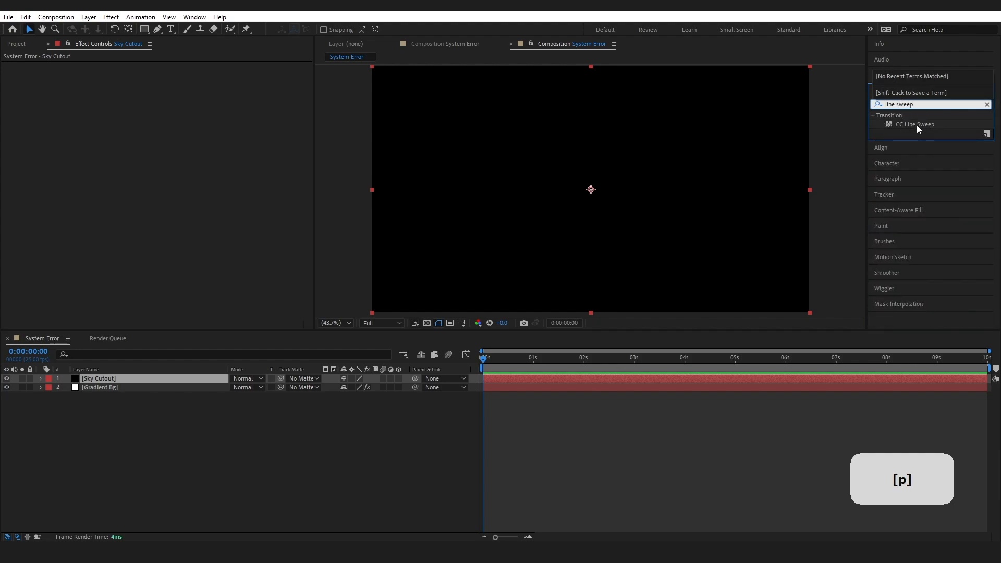
{"action": "left_click_drag", "start_coordinate": [917, 124], "coordinate": [112, 377]}
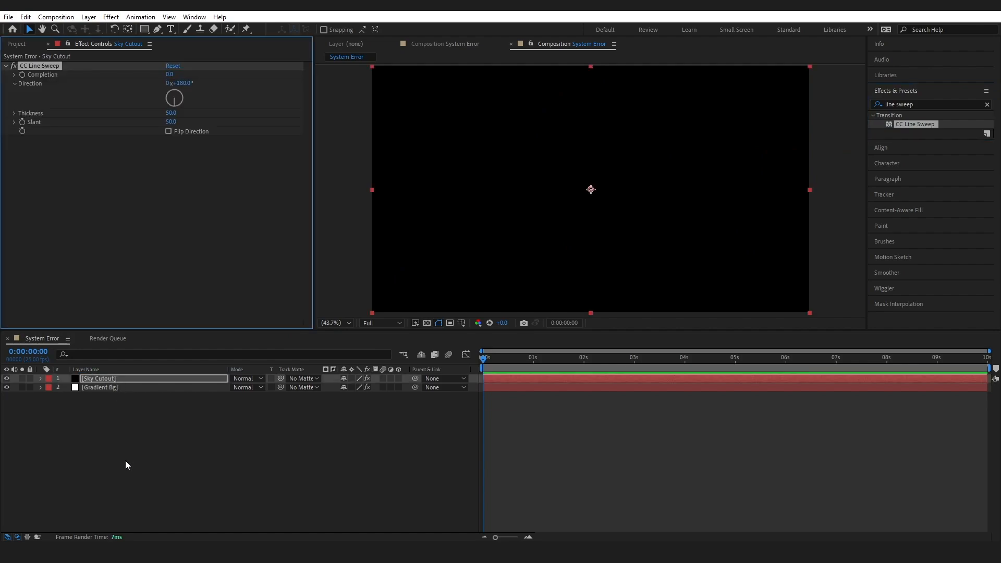
Set the Slant of the CC Line Sweep effect to 51.6.
{"action": "left_click", "coordinate": [171, 123]}
{"action": "type", "text": "51.6"}
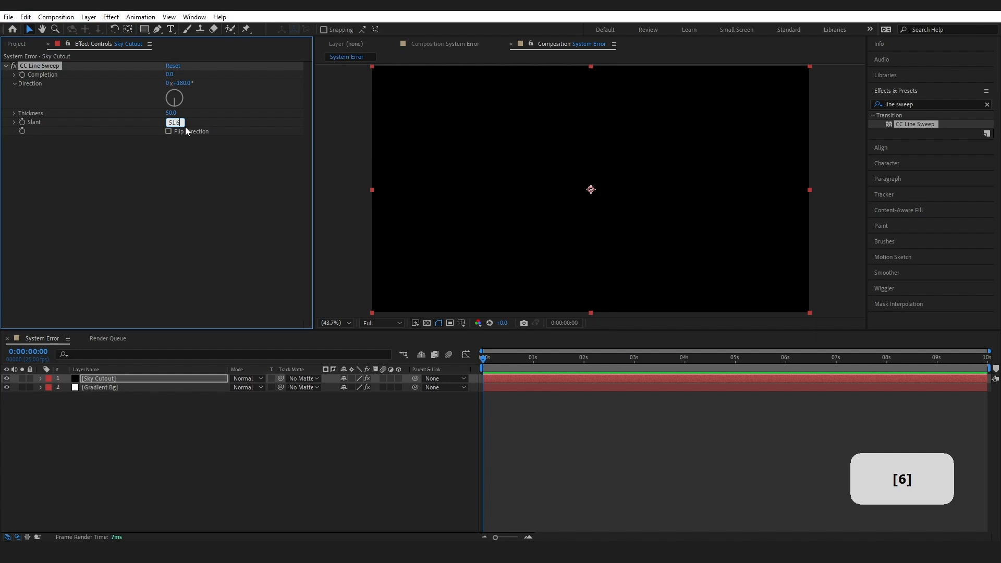
{"action": "key", "text": "Return"}
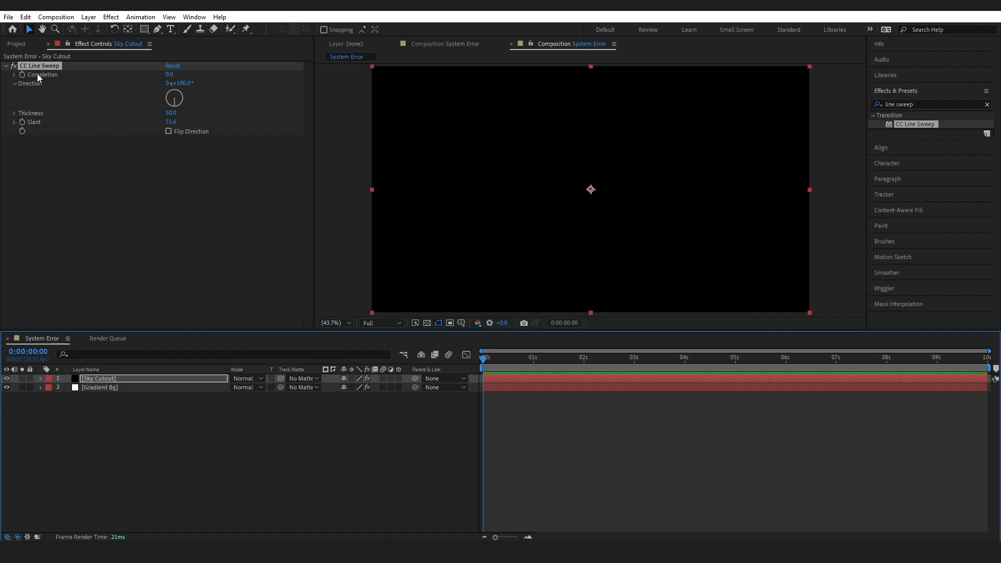
Keyframe the line sweep's Completion on Sky Cutout at 0 at the start and at 100 at 0:00:00:22.
{"action": "left_click", "coordinate": [40, 379]}
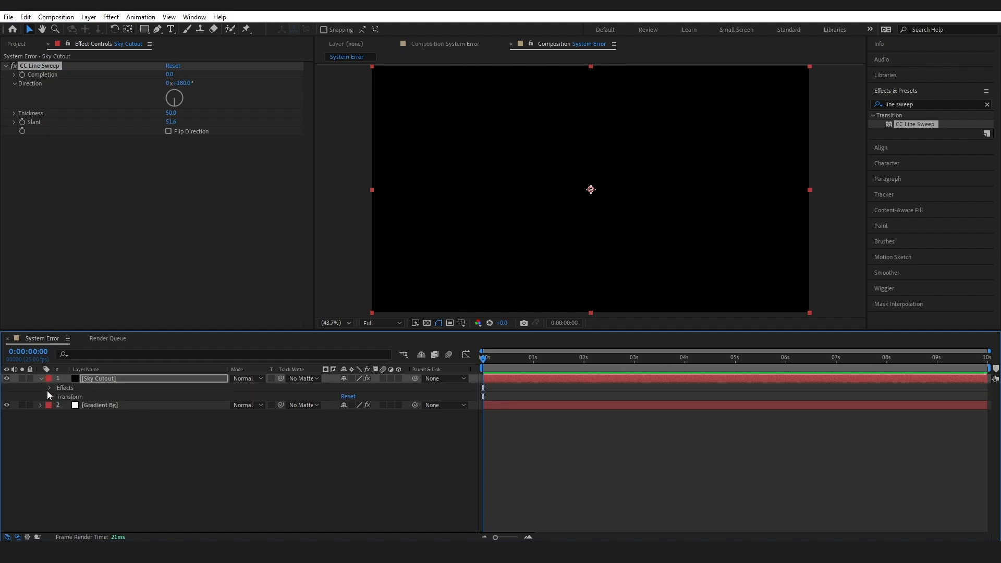
{"action": "left_click", "coordinate": [50, 388]}
{"action": "left_click", "coordinate": [58, 396]}
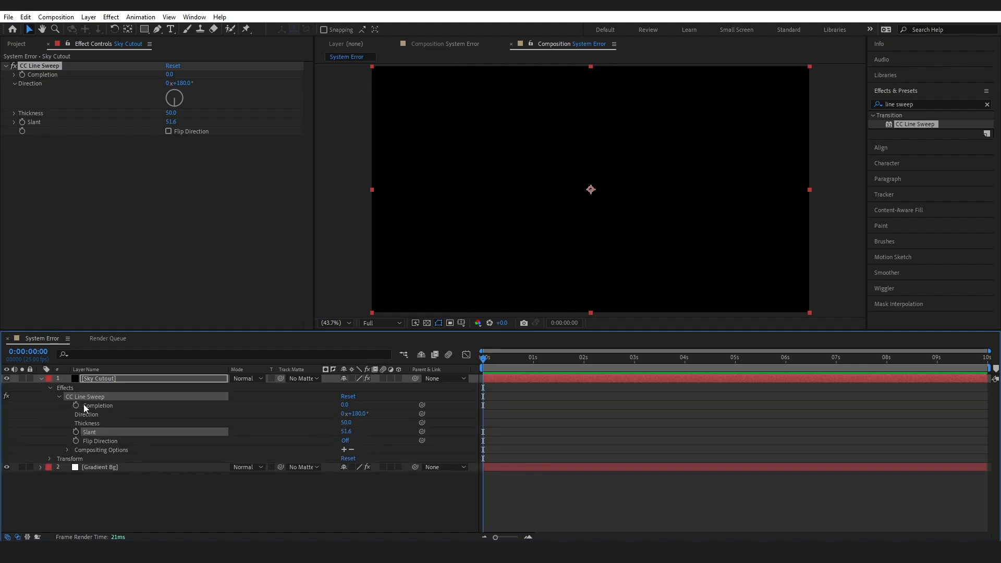
{"action": "left_click", "coordinate": [77, 405]}
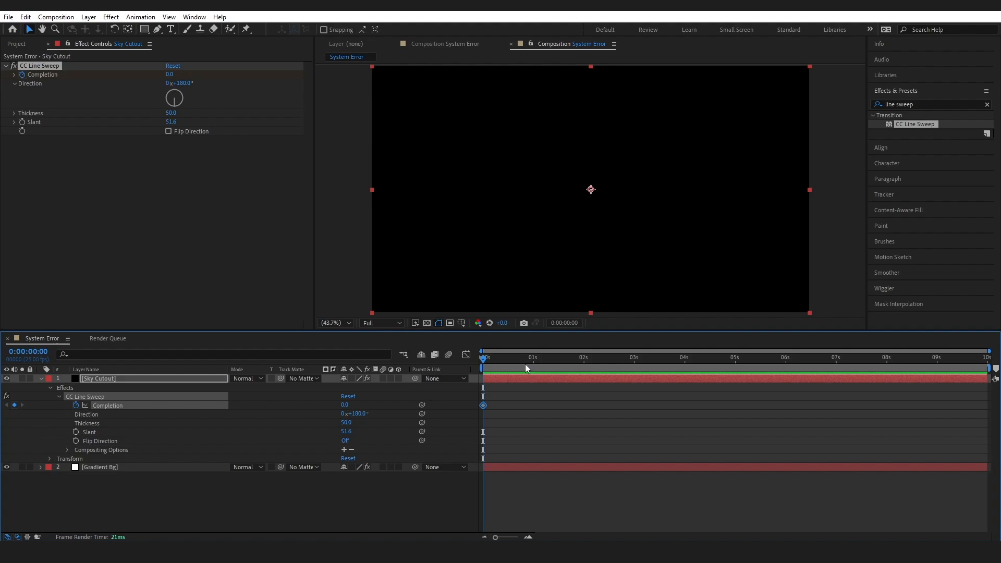
{"action": "left_click_drag", "start_coordinate": [525, 365], "coordinate": [528, 365]}
{"action": "left_click", "coordinate": [343, 405]}
{"action": "type", "text": "0"}
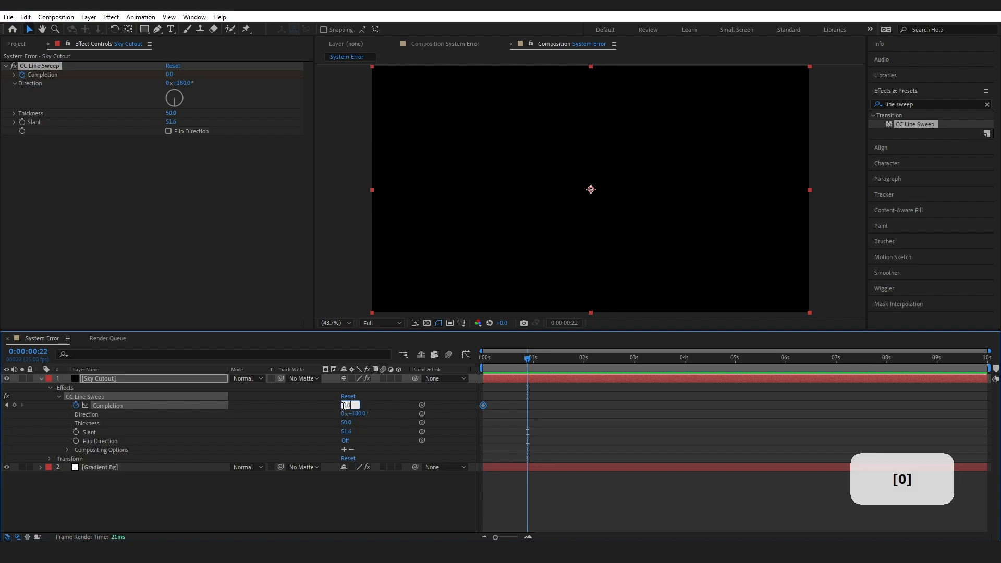
{"action": "key", "text": "Return"}
Turn the second Completion keyframe, at 0:00:00:22, into a hold keyframe.
{"action": "left_click_drag", "start_coordinate": [505, 360], "coordinate": [535, 386]}
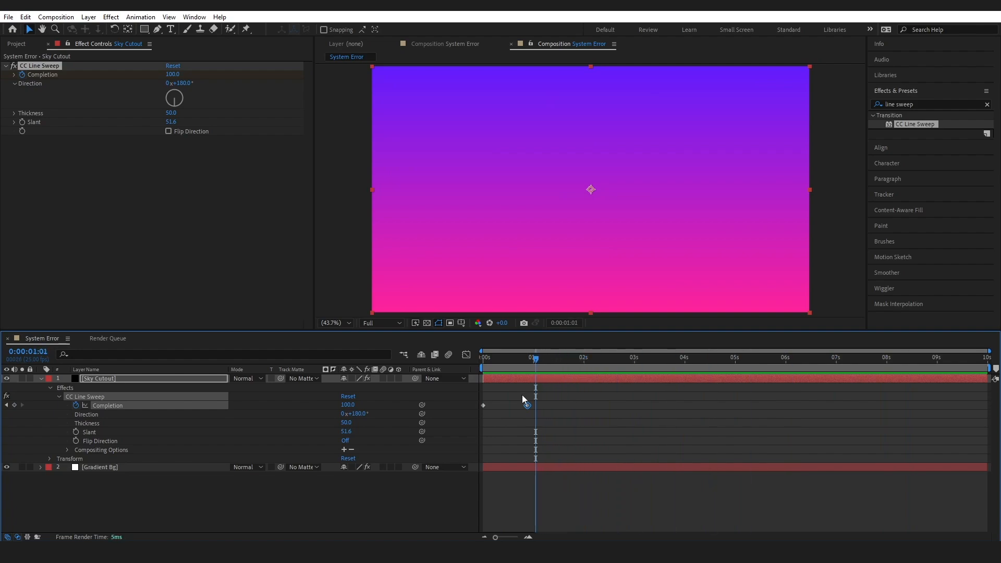
{"action": "right_click", "coordinate": [528, 406]}
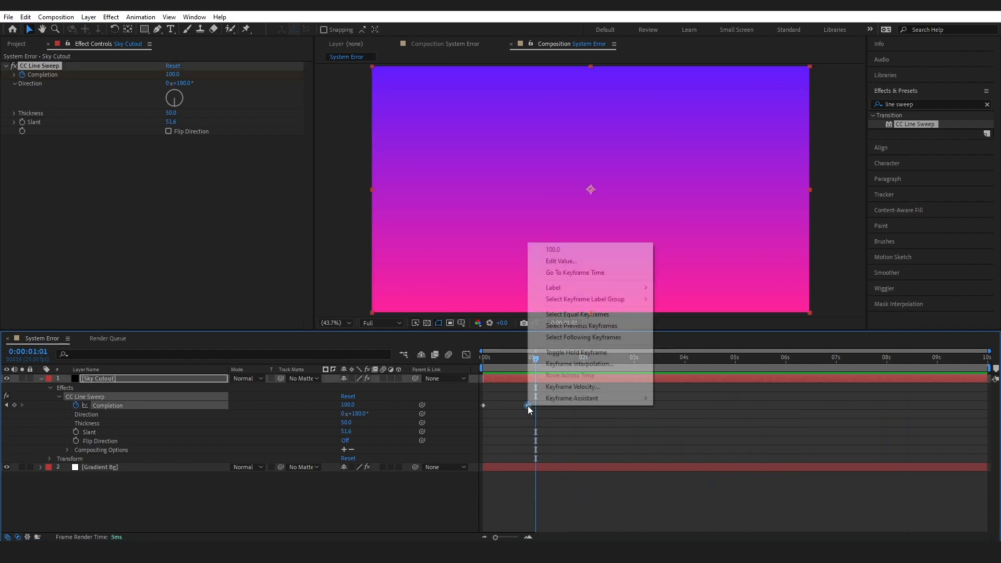
{"action": "left_click", "coordinate": [568, 352]}
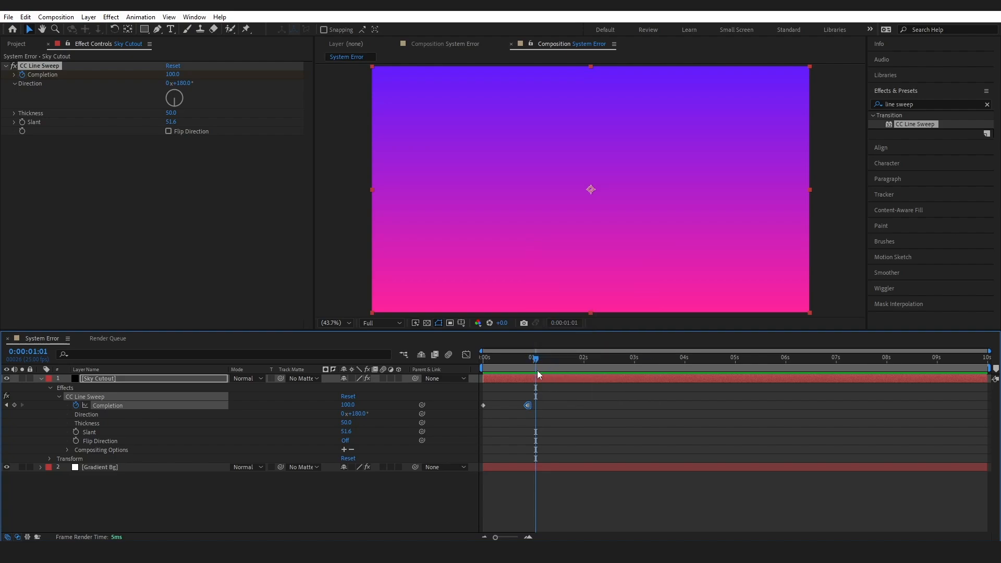
Copy both Completion keyframes and paste them at 0:00:01:00.
{"action": "mouse_move", "coordinate": [533, 359]}
{"action": "left_mouse_down"}
{"action": "mouse_move", "coordinate": [521, 359]}
{"action": "mouse_move", "coordinate": [530, 360]}
{"action": "left_mouse_up"}
{"action": "left_click_drag", "start_coordinate": [553, 397], "coordinate": [477, 412]}
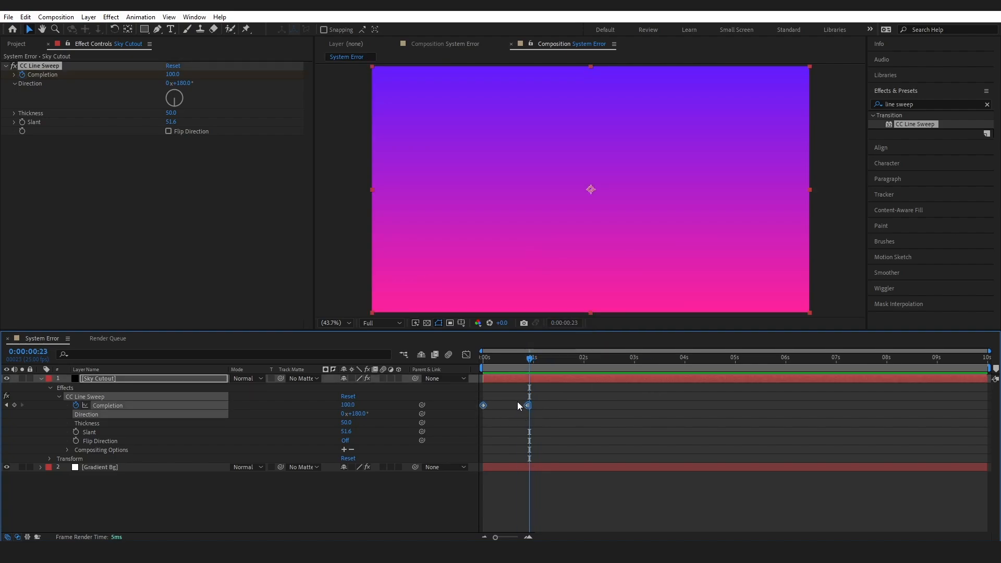
{"action": "key", "text": "ctrl+c"}
{"action": "left_click", "coordinate": [533, 359], "text": "ctrl"}
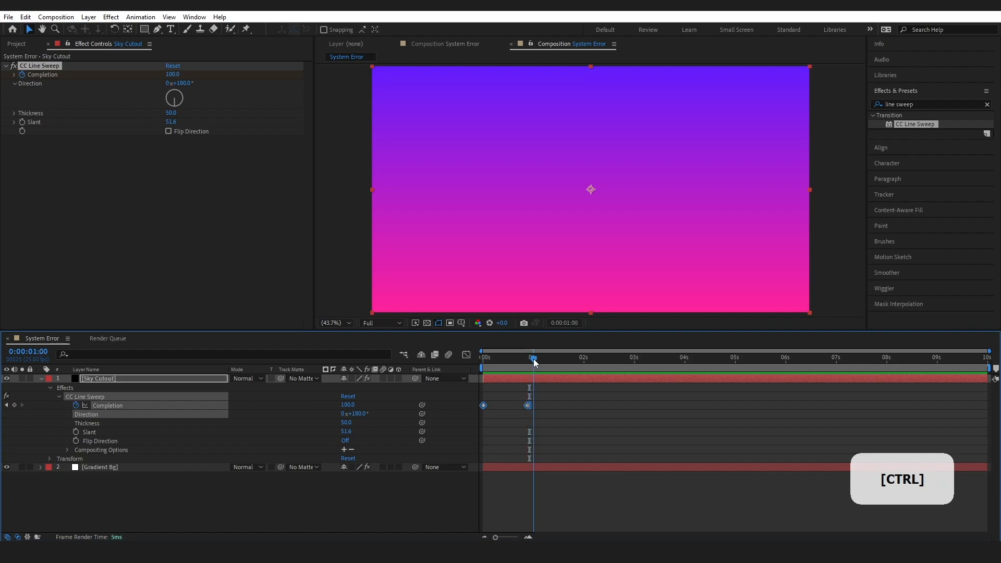
{"action": "key", "text": "ctrl+v"}
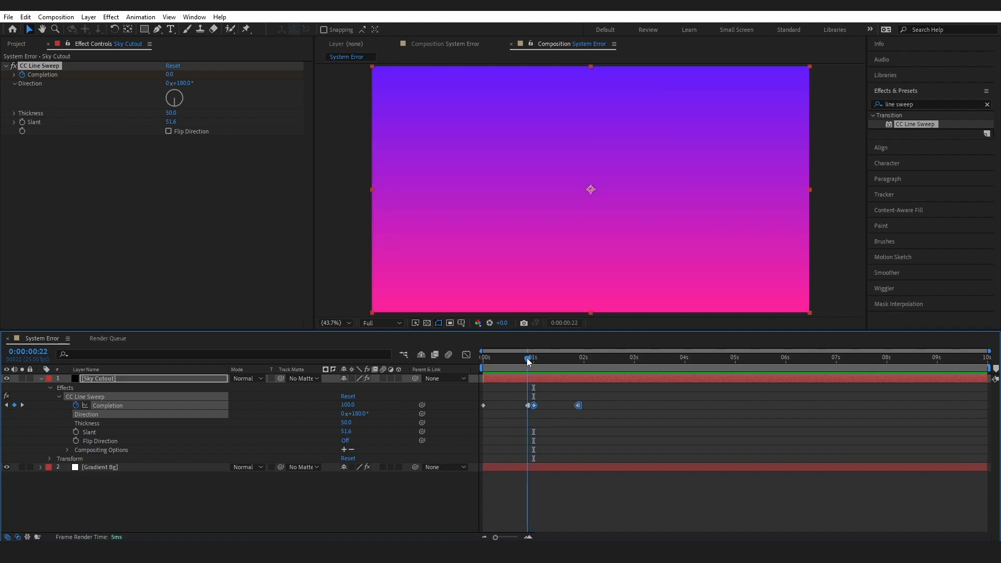
Play back the line sweep animation from the start of the composition.
{"action": "left_click_drag", "start_coordinate": [533, 357], "coordinate": [528, 359]}
{"action": "left_click_drag", "start_coordinate": [528, 359], "coordinate": [493, 360]}
{"action": "key", "text": "space"}
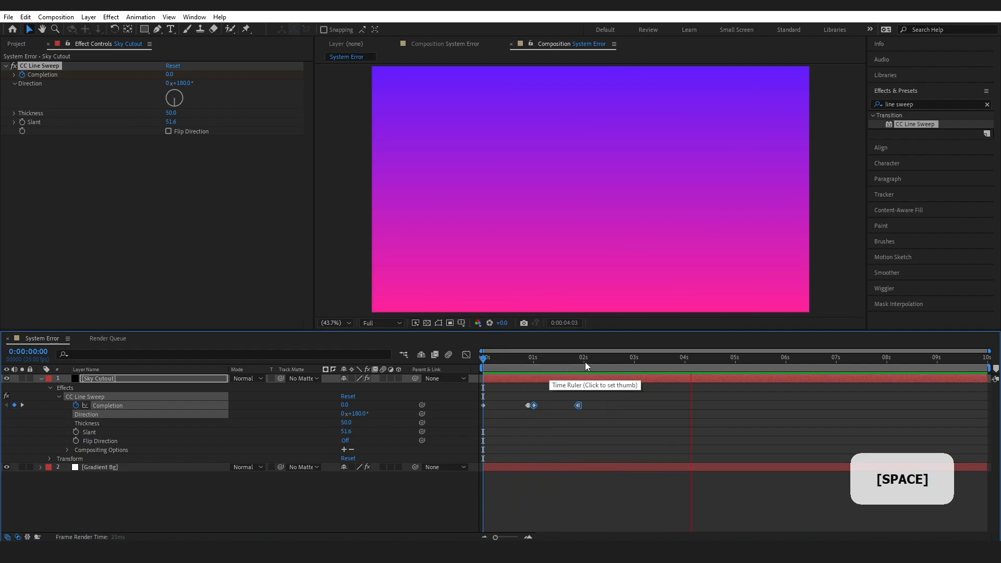
Add the expression loopOut() to the CC Line Sweep Completion property of Sky Cutout.
{"action": "left_click_drag", "start_coordinate": [585, 361], "coordinate": [507, 360]}
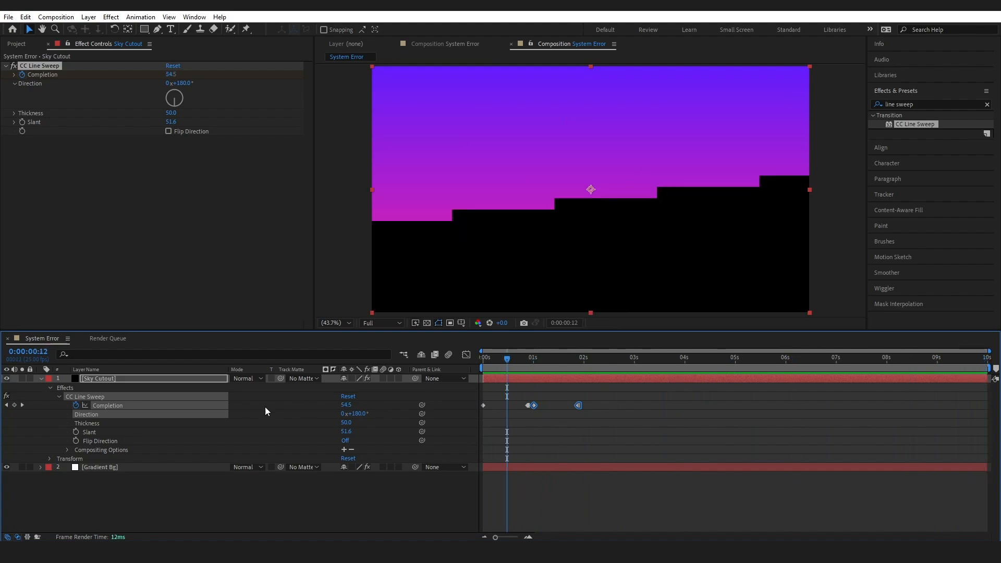
{"action": "left_click", "coordinate": [76, 405], "text": "alt"}
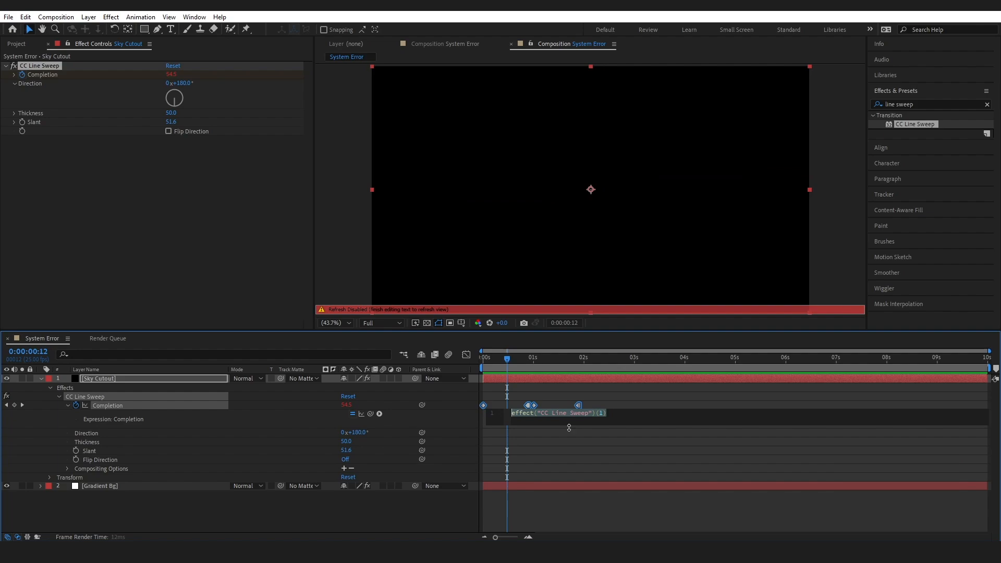
{"action": "type", "text": "loop"}
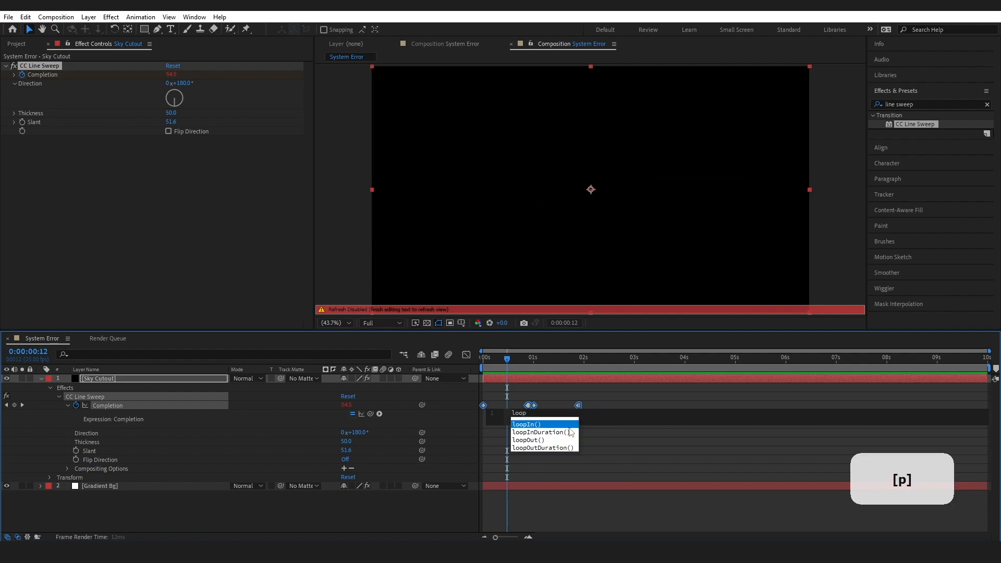
{"action": "key", "text": "Caps_Lock"}
{"action": "type", "text": "O"}
{"action": "key", "text": "Caps_Lock"}
{"action": "type", "text": "ut"}
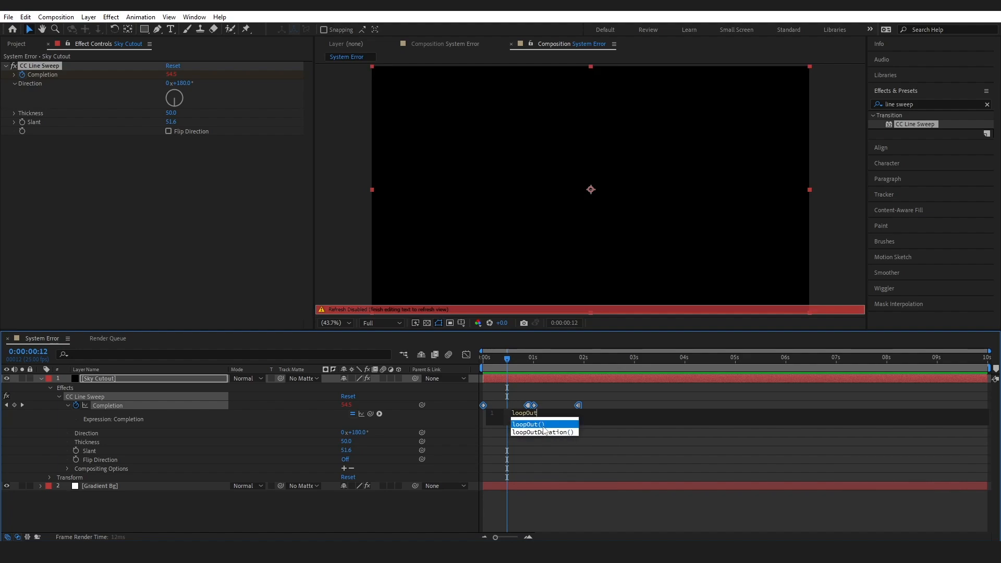
{"action": "type", "text": "("}
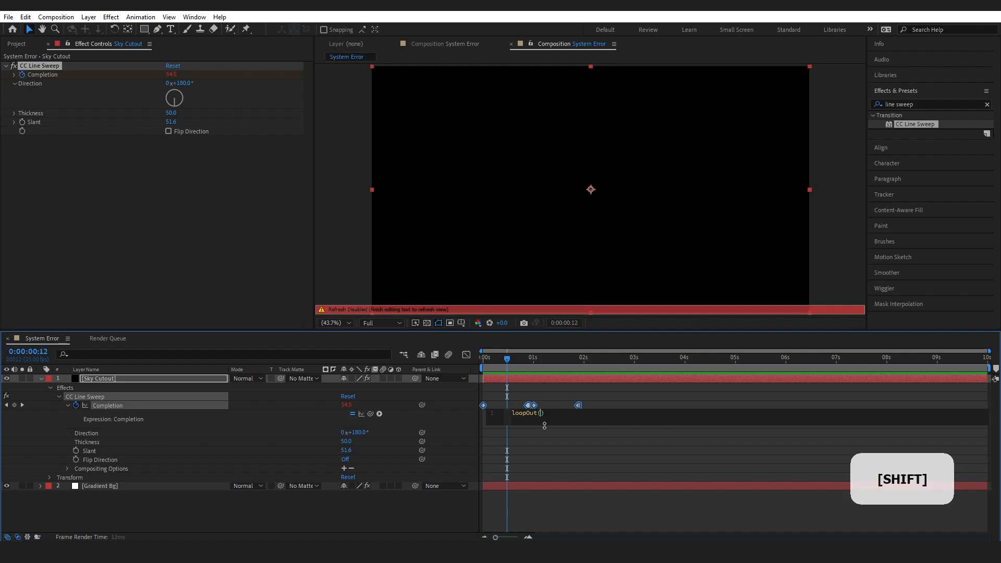
{"action": "left_click", "coordinate": [467, 420]}
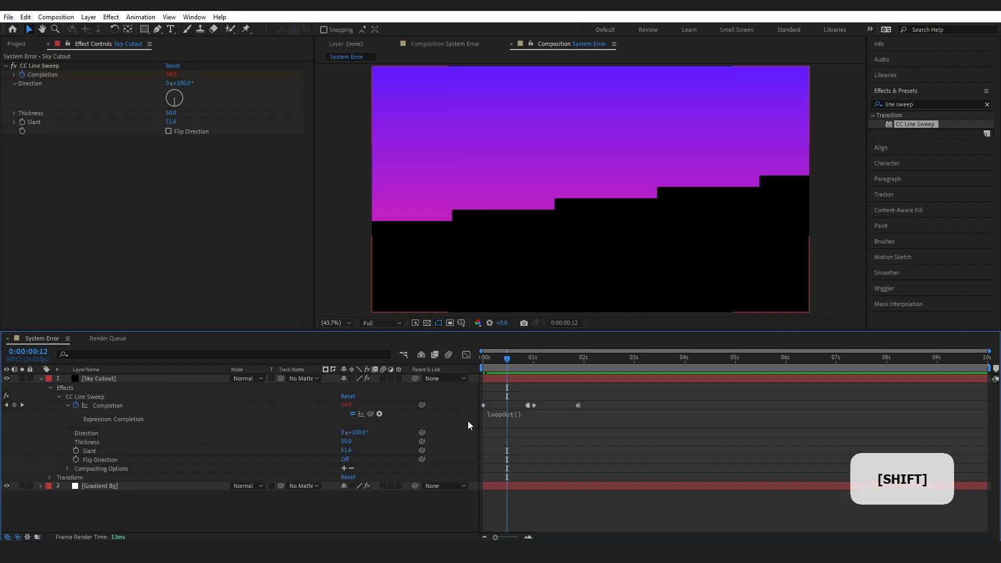
Play back the looping line sweep from the start of the composition.
{"action": "left_click_drag", "start_coordinate": [501, 360], "coordinate": [476, 370]}
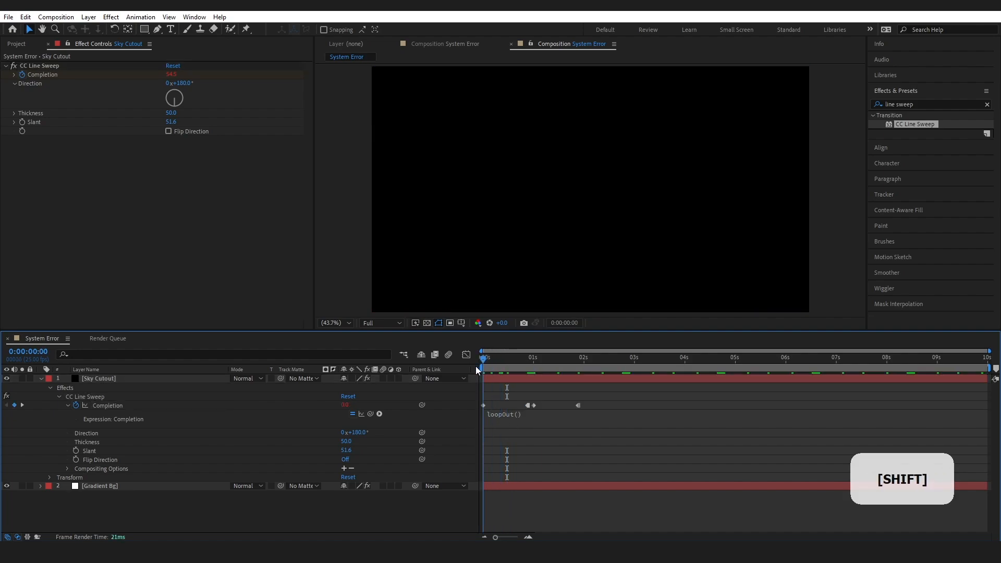
{"action": "key", "text": "space"}
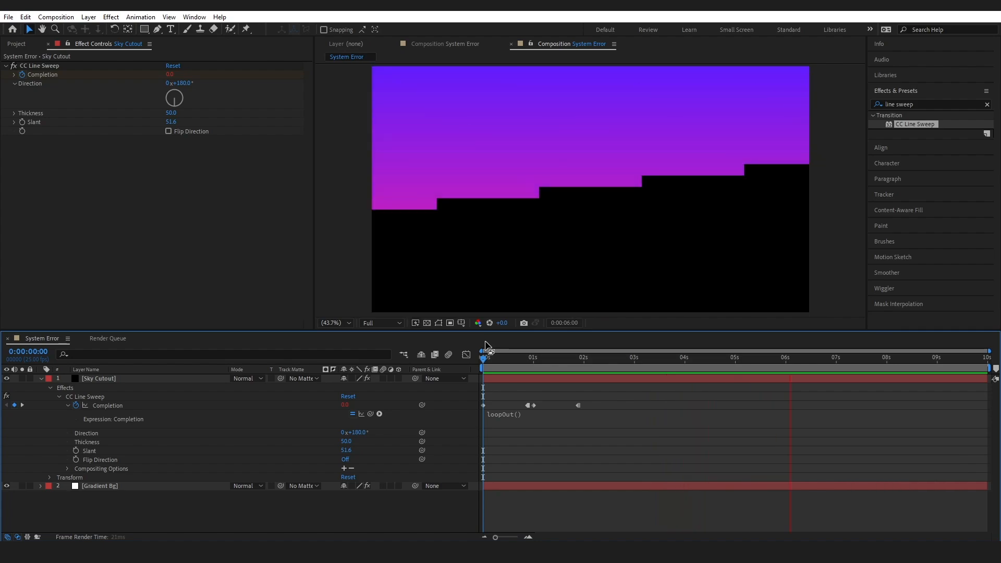
{"action": "key", "text": "space"}
Set the Sky Cutout layer's blending mode to Stencil Alpha and scrub through the first frames to check it.
{"action": "mouse_move", "coordinate": [511, 358]}
{"action": "left_mouse_down"}
{"action": "mouse_move", "coordinate": [488, 367]}
{"action": "mouse_move", "coordinate": [520, 365]}
{"action": "mouse_move", "coordinate": [508, 366]}
{"action": "left_mouse_up"}
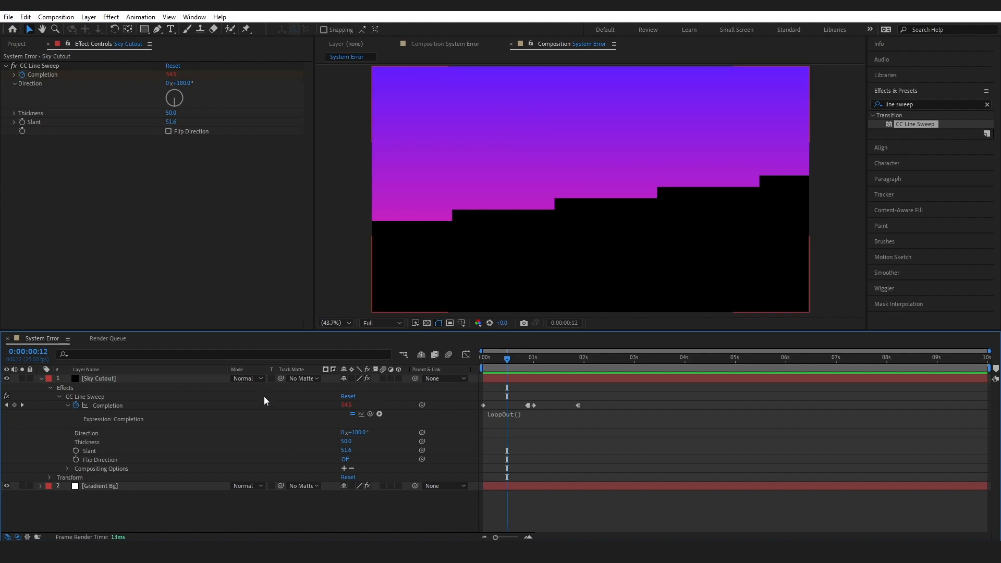
{"action": "left_click", "coordinate": [256, 379]}
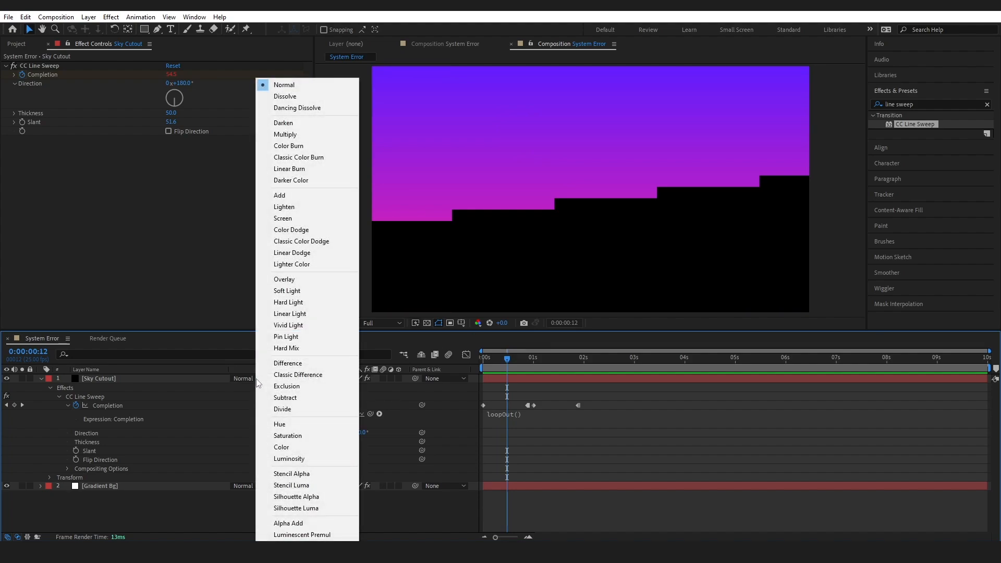
{"action": "left_click", "coordinate": [295, 473]}
{"action": "left_click_drag", "start_coordinate": [524, 358], "coordinate": [495, 360]}
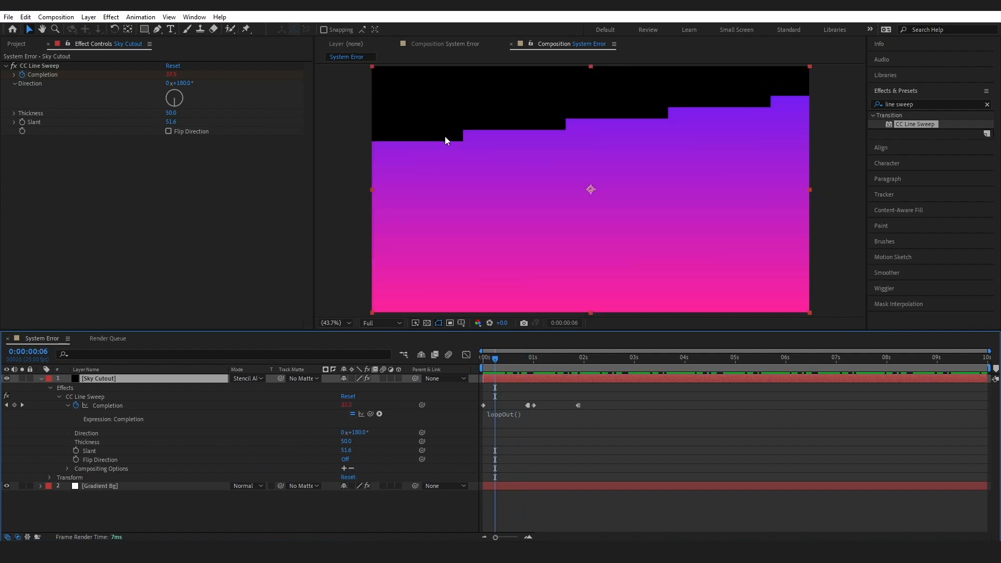
Apply CC Radial Fast Blur to Sky Cutout with an Amount of 65, and preview the blurred sweep.
{"action": "left_click", "coordinate": [918, 105]}
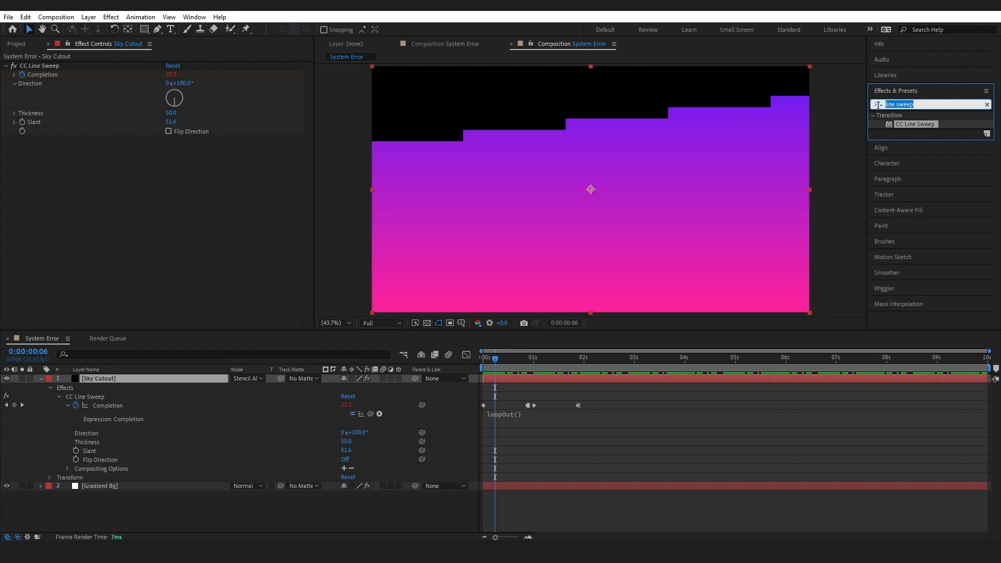
{"action": "type", "text": "fast blur"}
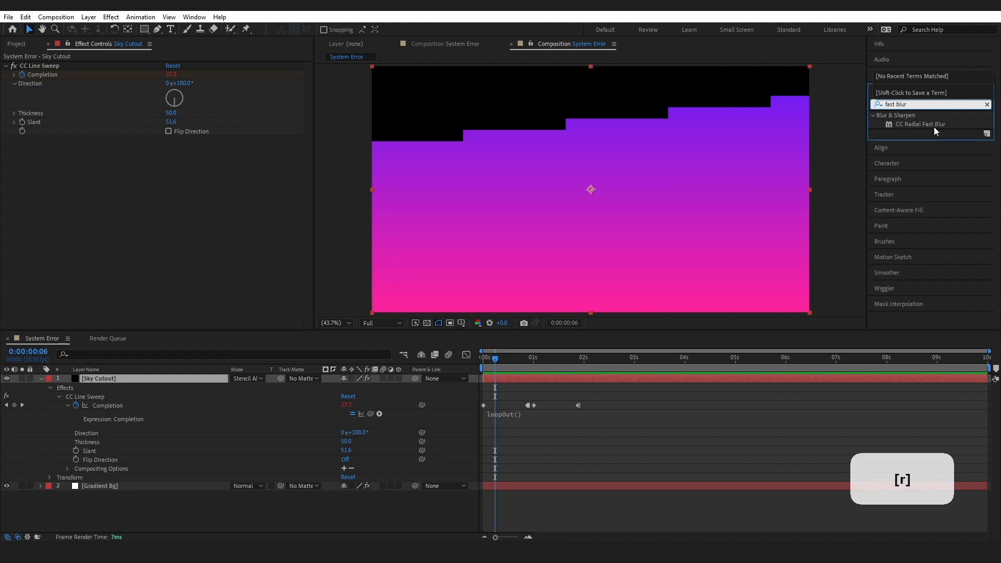
{"action": "left_click_drag", "start_coordinate": [933, 127], "coordinate": [141, 380]}
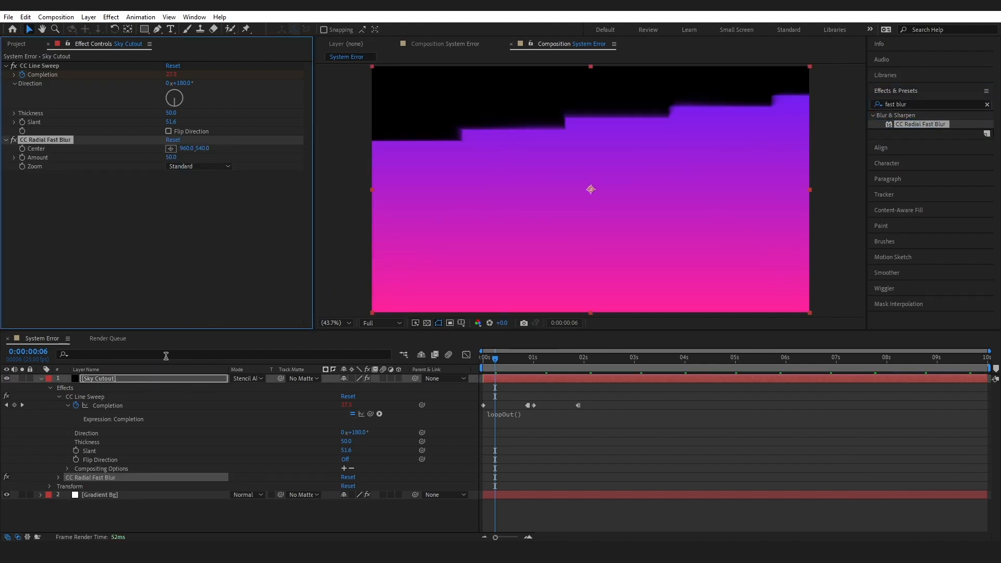
{"action": "left_click", "coordinate": [171, 157]}
{"action": "type", "text": "65"}
{"action": "key", "text": "Return"}
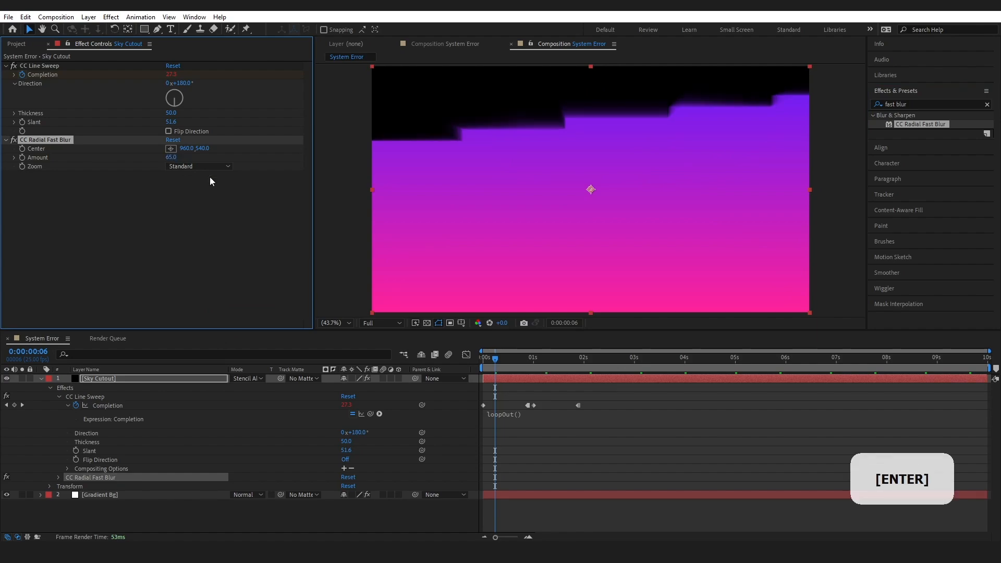
{"action": "key", "text": "space"}
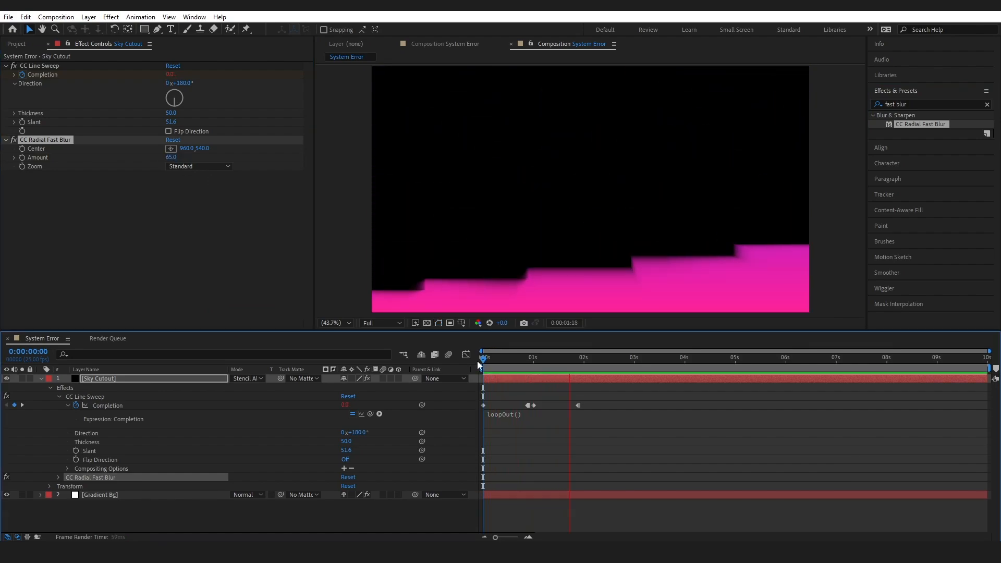
{"action": "key", "text": "space"}
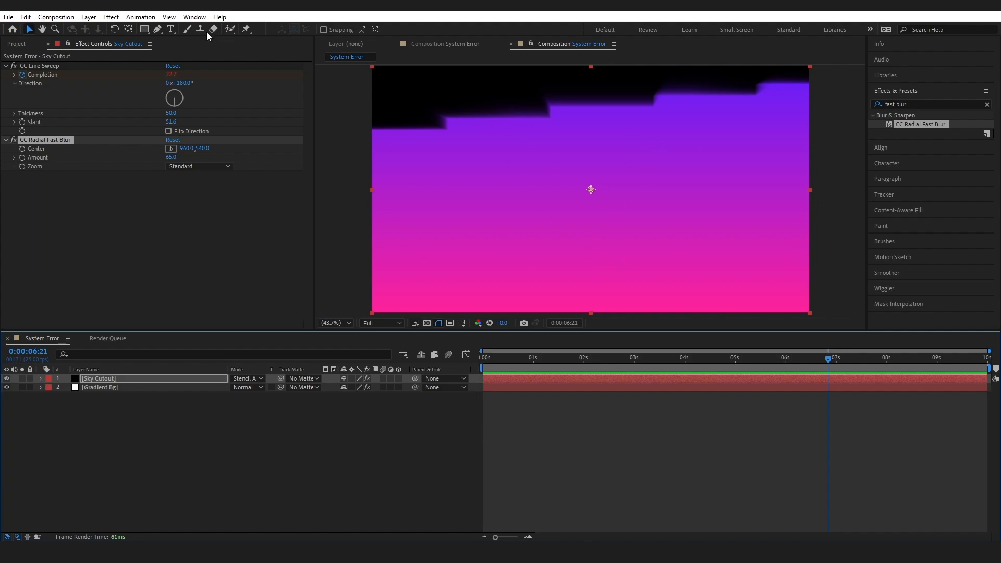
Create a white 1920 x 1080 px solid layer named Stars.
{"action": "left_click", "coordinate": [89, 17]}
{"action": "mouse_move", "coordinate": [119, 33]}
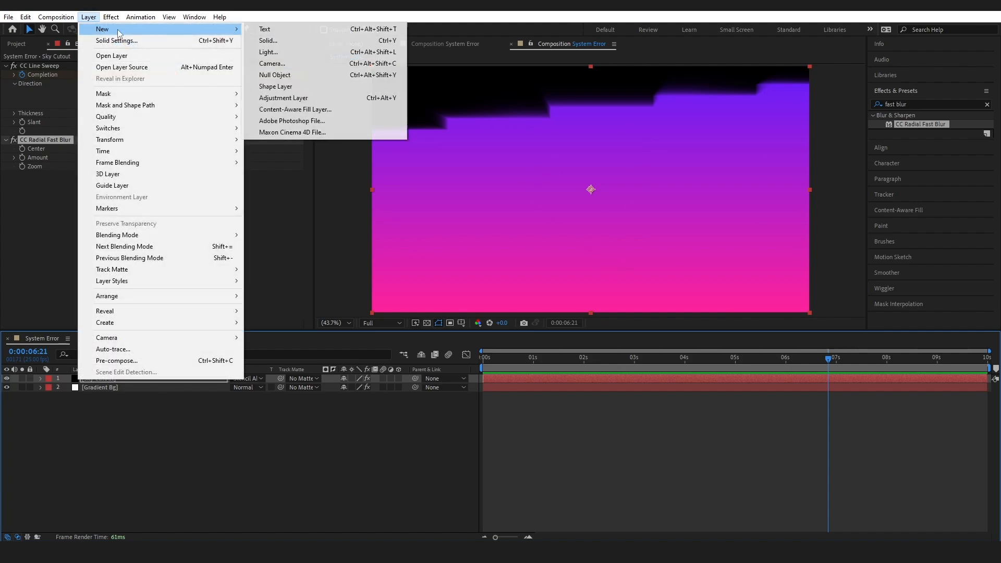
{"action": "left_click", "coordinate": [276, 41]}
{"action": "left_click", "coordinate": [494, 306]}
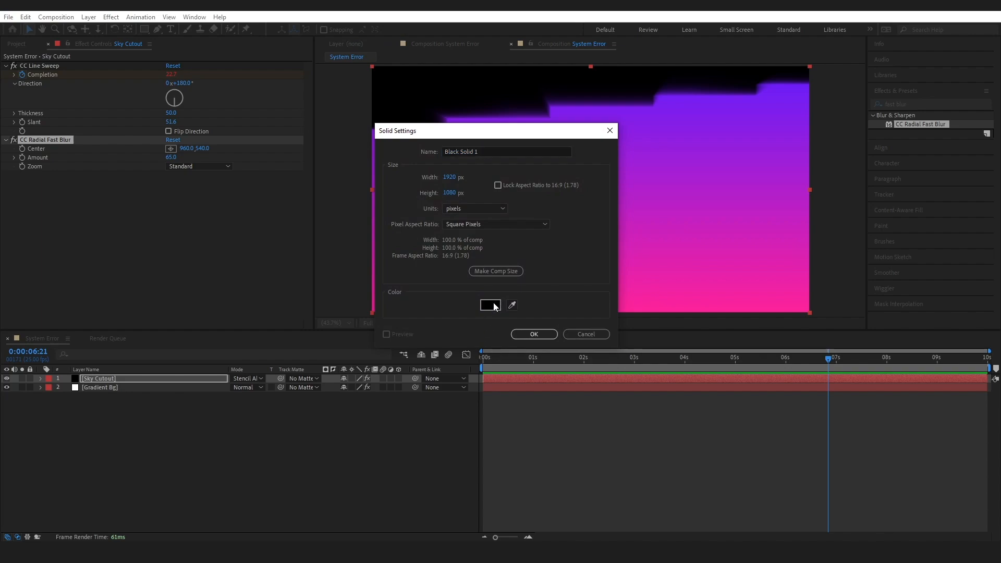
{"action": "left_click_drag", "start_coordinate": [157, 373], "coordinate": [2, 273]}
{"action": "left_click", "coordinate": [305, 317]}
{"action": "type", "text": "Stars"}
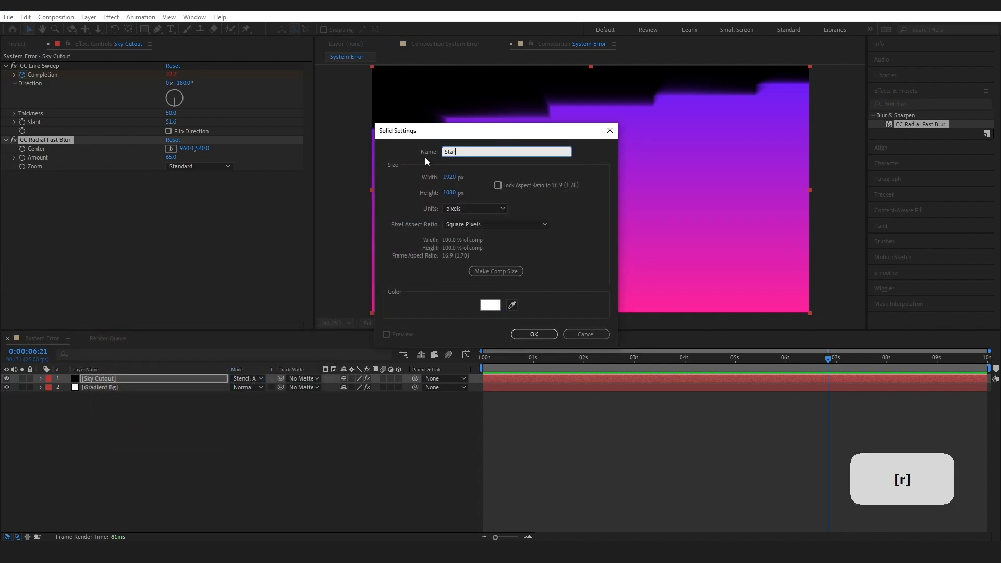
{"action": "left_click", "coordinate": [524, 334]}
Find the CC Star Burst effect and apply it to the Stars layer.
{"action": "left_click_drag", "start_coordinate": [926, 104], "coordinate": [840, 98]}
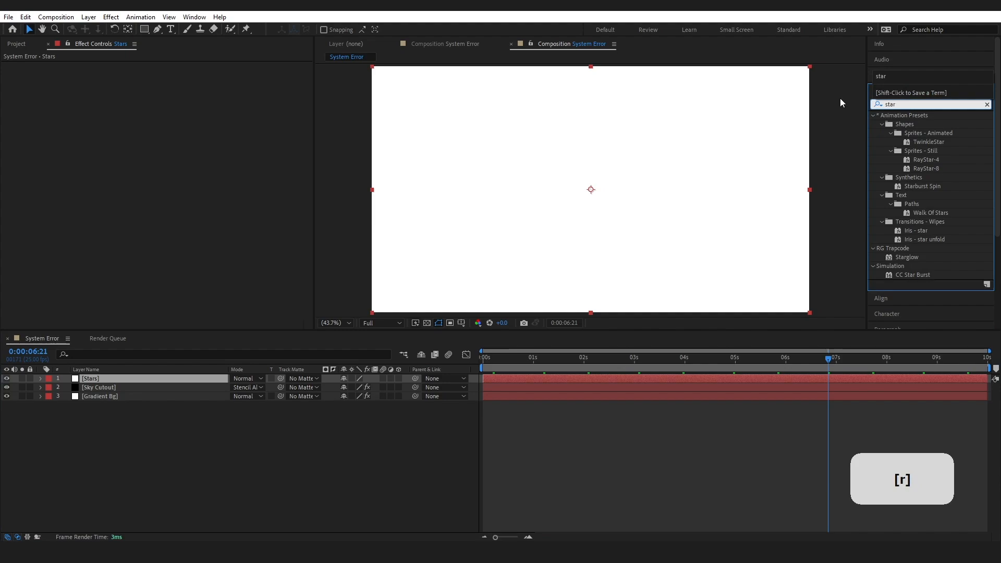
{"action": "left_click", "coordinate": [906, 276]}
{"action": "left_click_drag", "start_coordinate": [912, 275], "coordinate": [114, 380]}
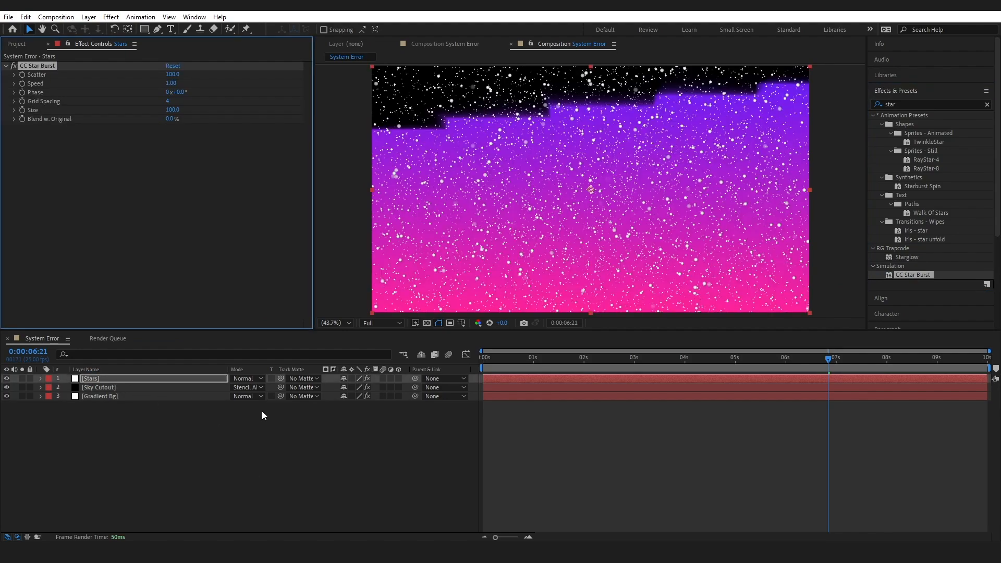
Set CC Star Burst on the Stars layer to Scatter 450, Speed 0.01 and Size 70.
{"action": "left_click", "coordinate": [173, 75]}
{"action": "type", "text": "40"}
{"action": "key", "text": "Tab"}
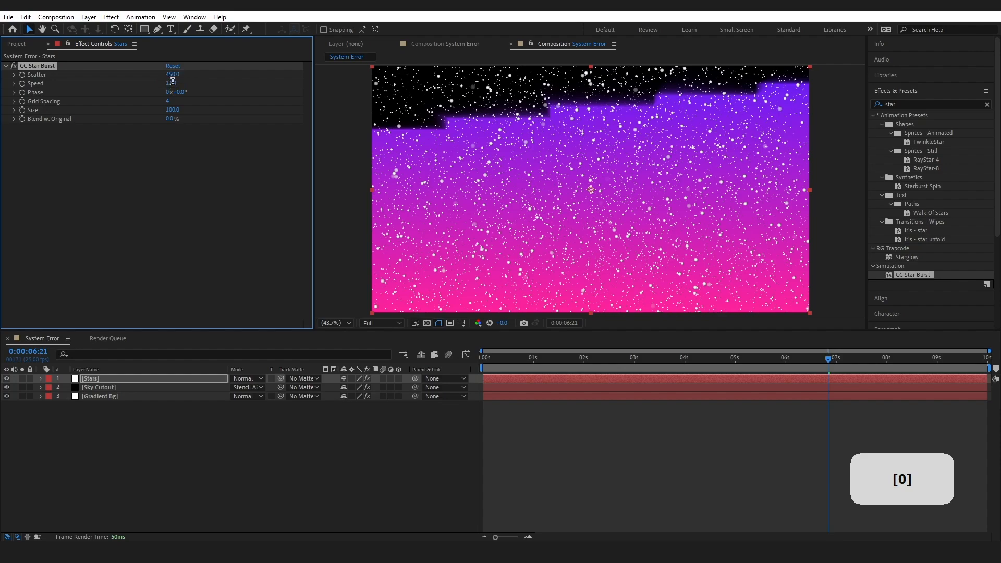
{"action": "type", "text": "0.01"}
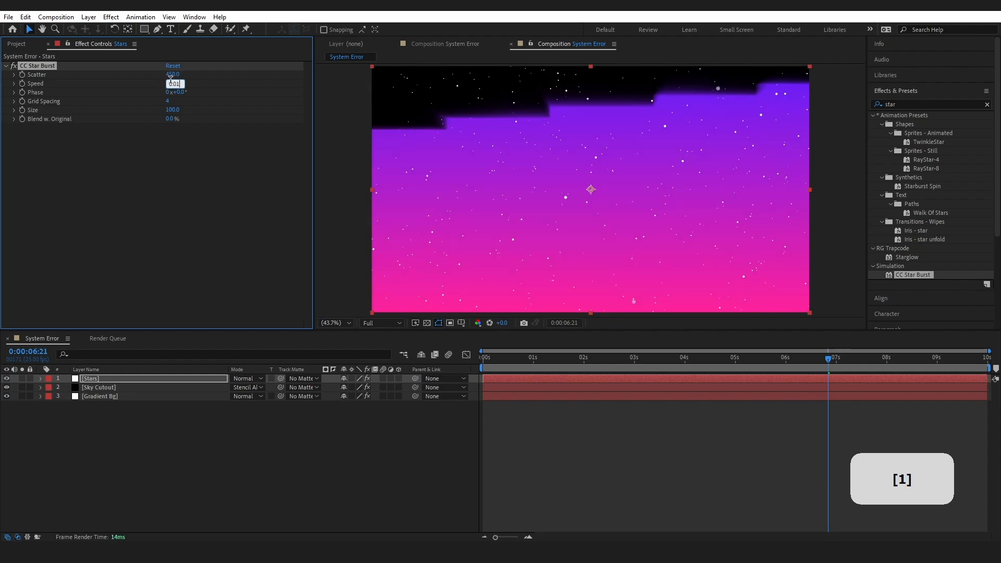
{"action": "left_click", "coordinate": [174, 109]}
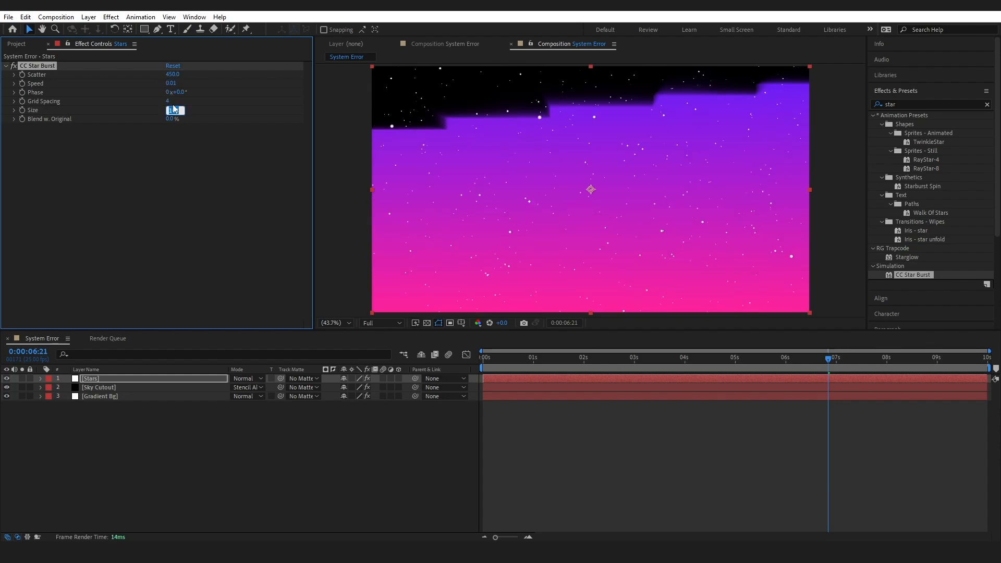
{"action": "type", "text": "70"}
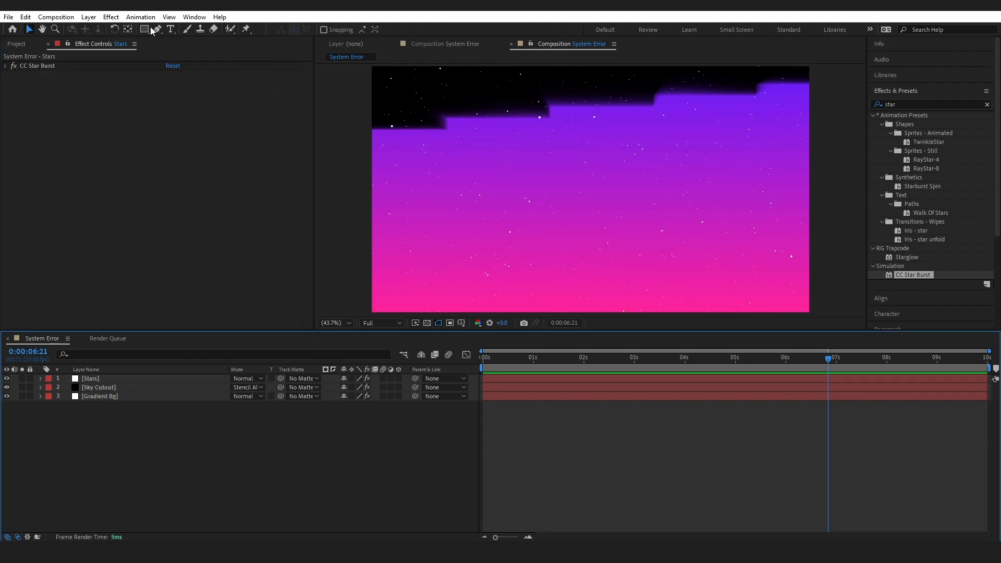
Add a text layer reading "System Error" on two lines and centre it horizontally in the composition.
{"action": "left_click", "coordinate": [170, 28]}
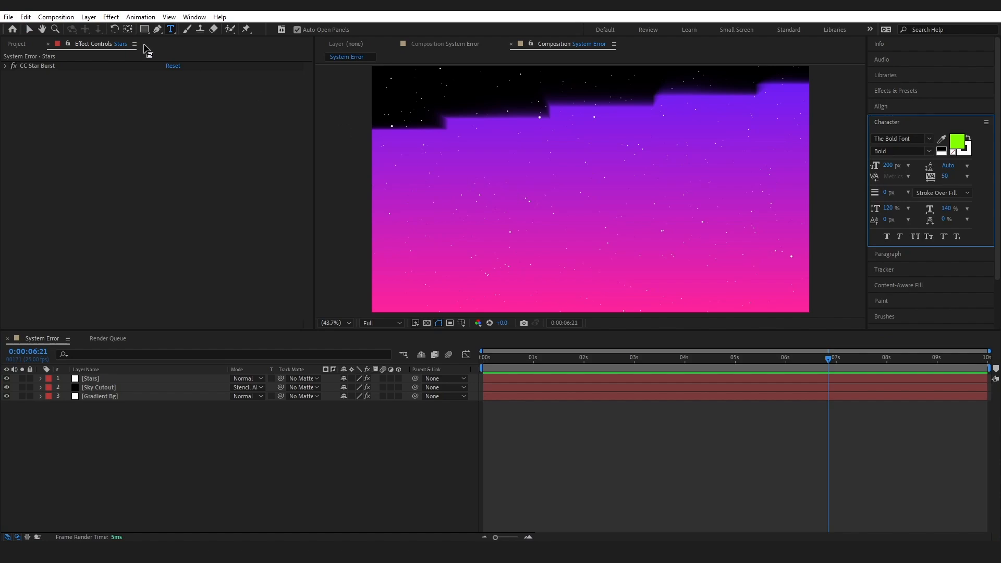
{"action": "left_click", "coordinate": [501, 181]}
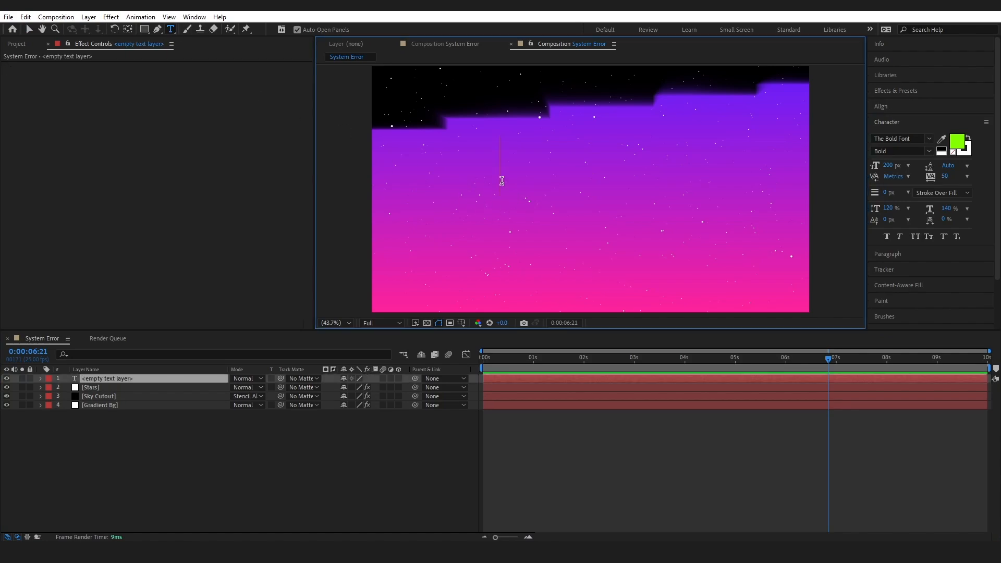
{"action": "type", "text": "System"}
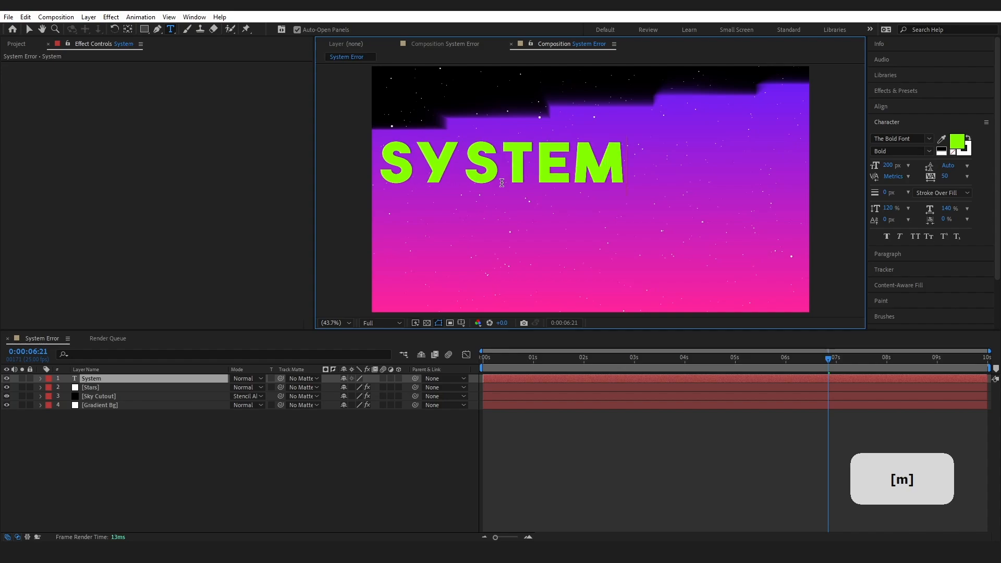
{"action": "key", "text": "Return"}
{"action": "key", "text": "Caps_Lock"}
{"action": "type", "text": "E"}
{"action": "key", "text": "Caps_Lock"}
{"action": "type", "text": "rror"}
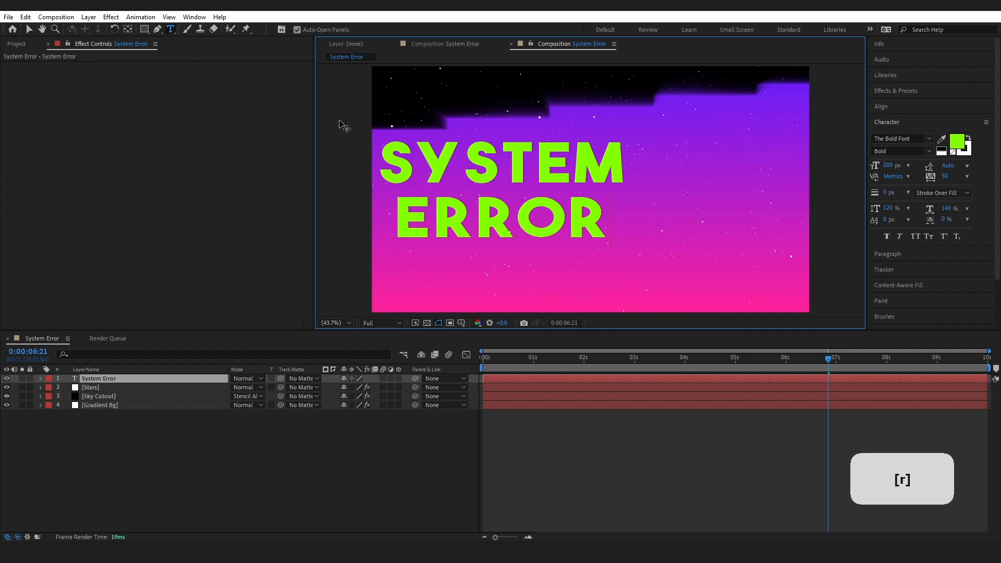
{"action": "left_click", "coordinate": [890, 108]}
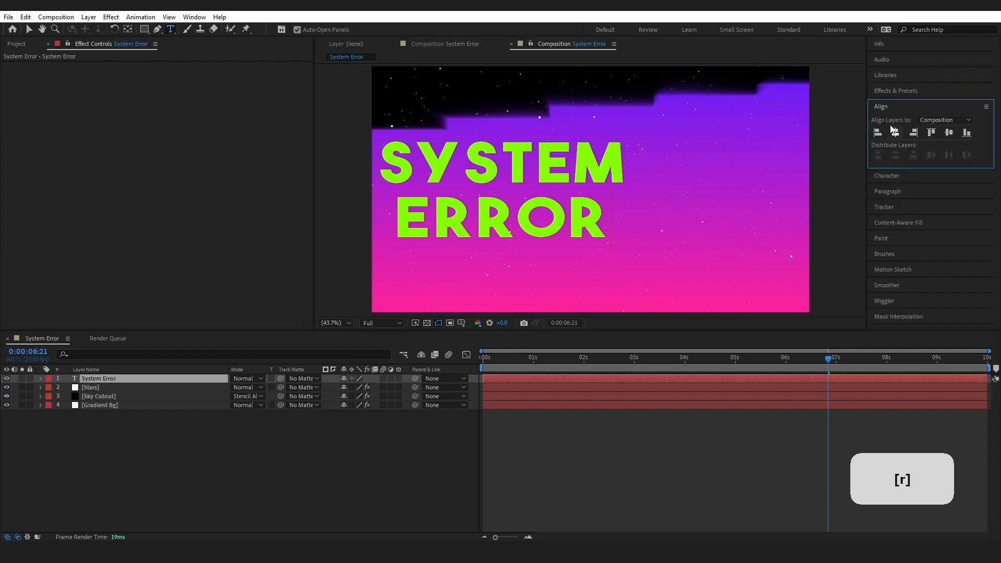
{"action": "left_click", "coordinate": [896, 132]}
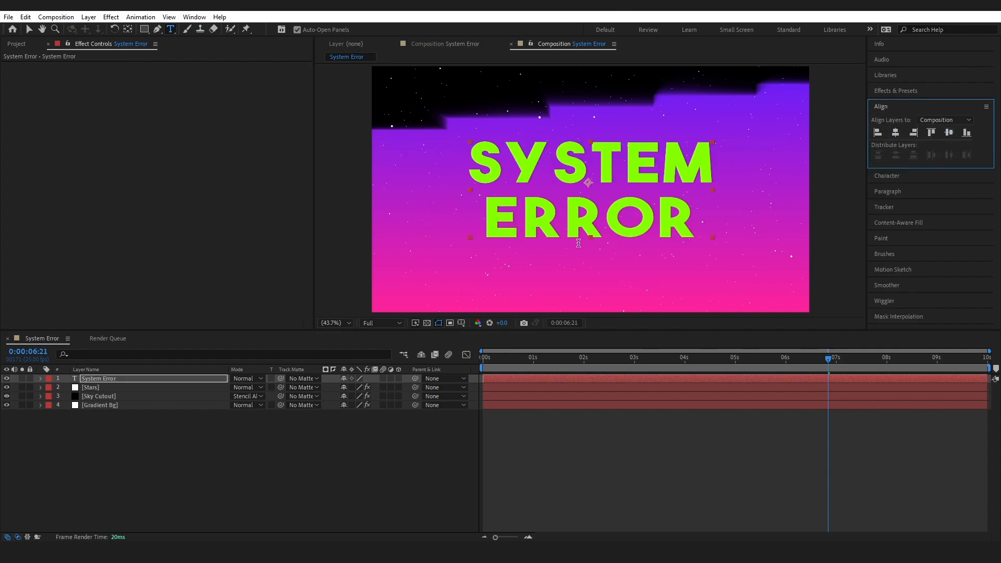
Review the System Error text's character settings and fill colour, keeping the current colour.
{"action": "left_click", "coordinate": [890, 176]}
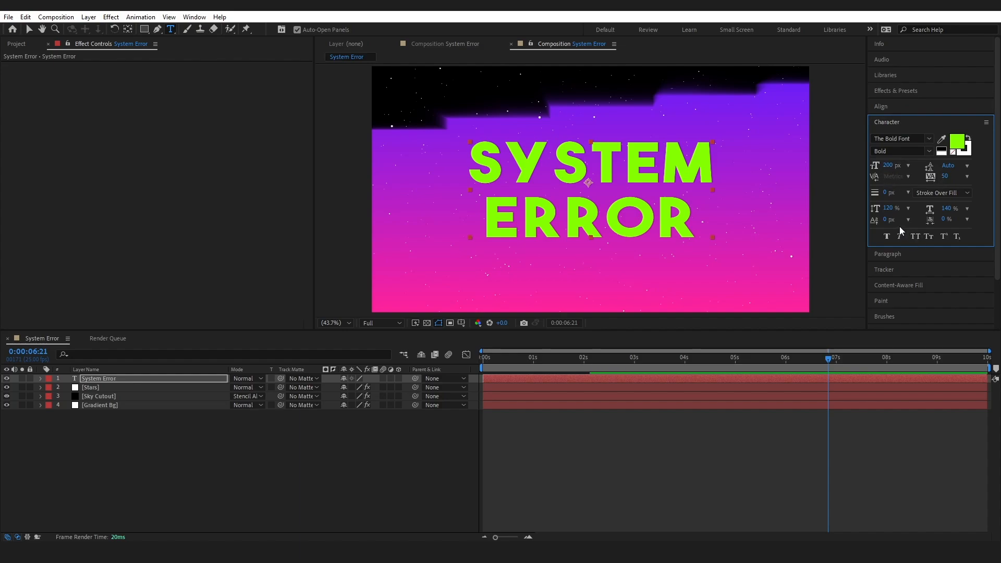
{"action": "left_click", "coordinate": [957, 142]}
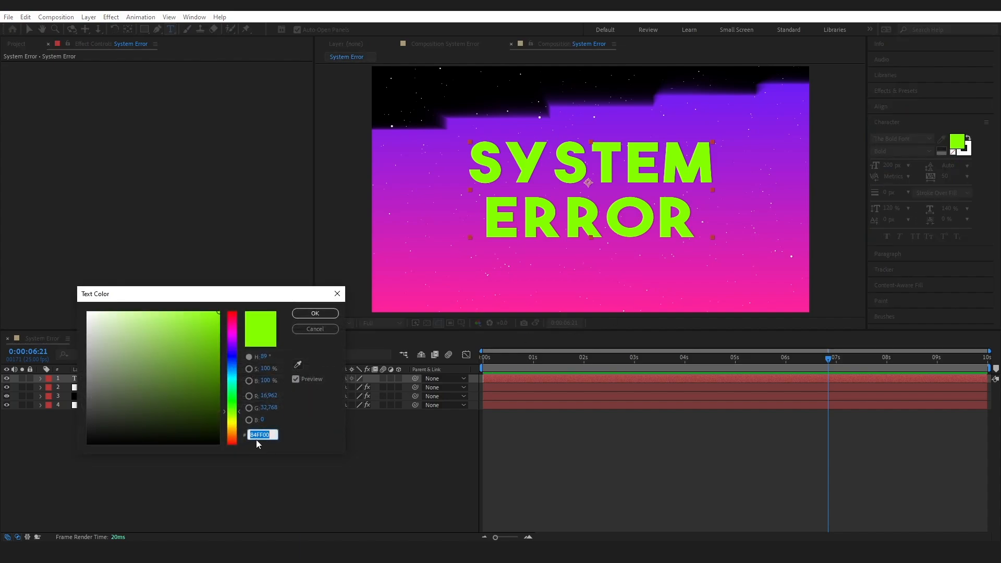
{"action": "left_click", "coordinate": [313, 314]}
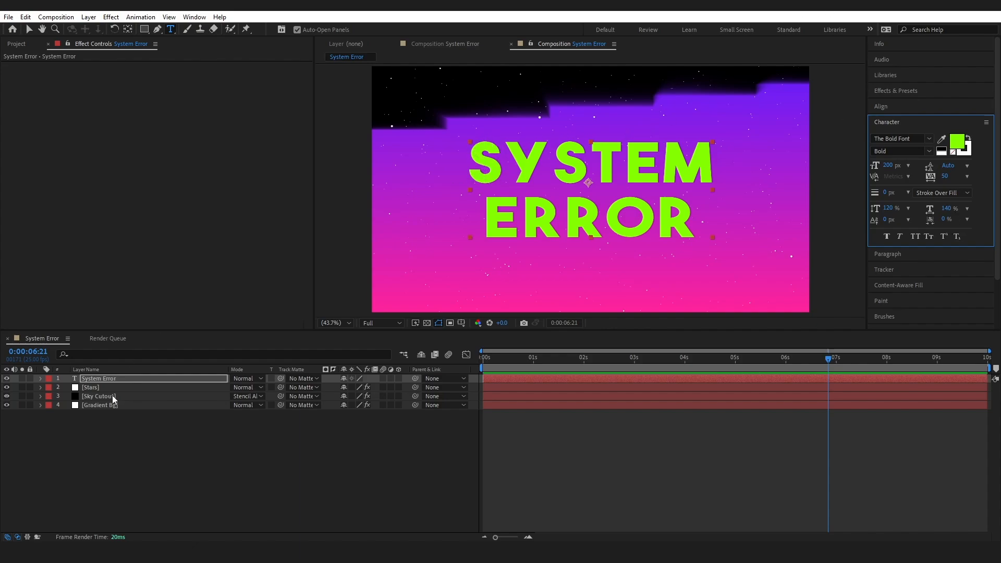
Add a Drop Shadow layer style to the System Error text with Normal blend mode and 100% opacity.
{"action": "right_click", "coordinate": [110, 379]}
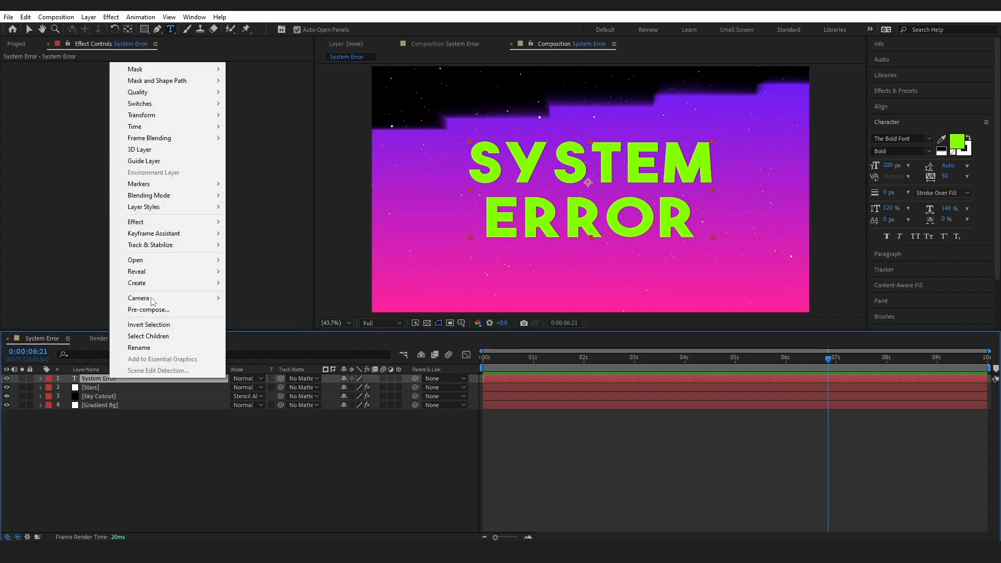
{"action": "mouse_move", "coordinate": [178, 207]}
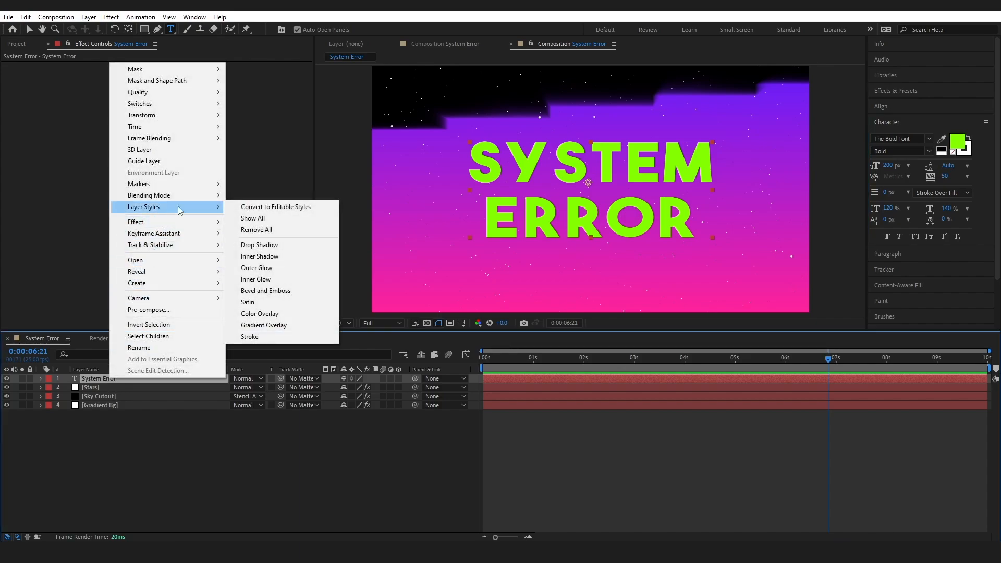
{"action": "left_click", "coordinate": [260, 244]}
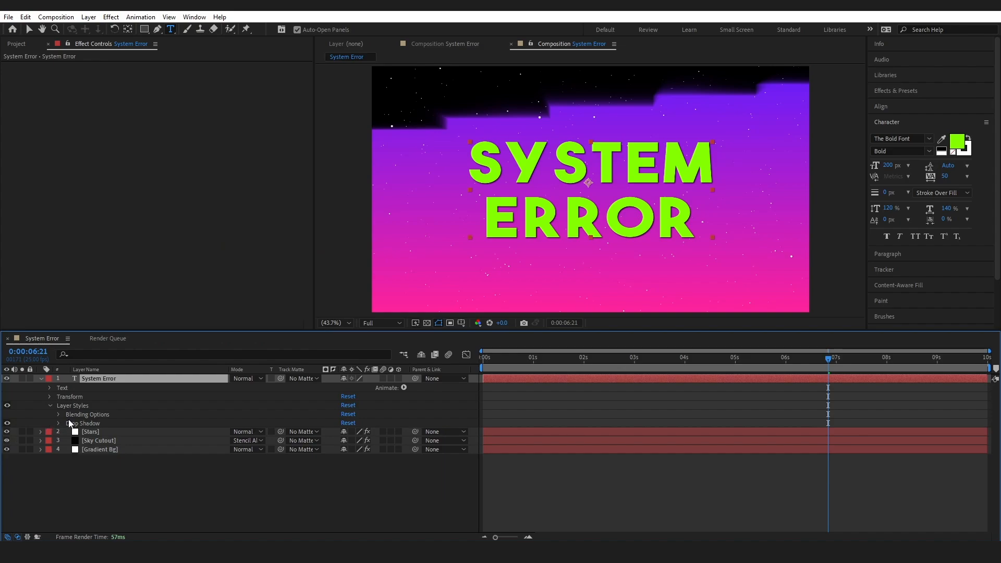
{"action": "left_click", "coordinate": [58, 423]}
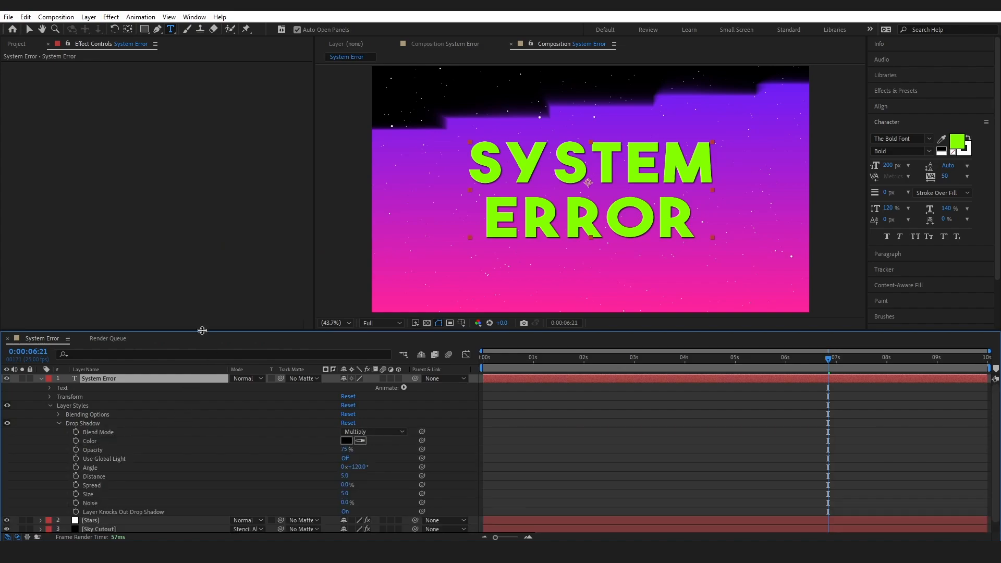
{"action": "left_click_drag", "start_coordinate": [204, 334], "coordinate": [205, 290]}
{"action": "left_click", "coordinate": [366, 388]}
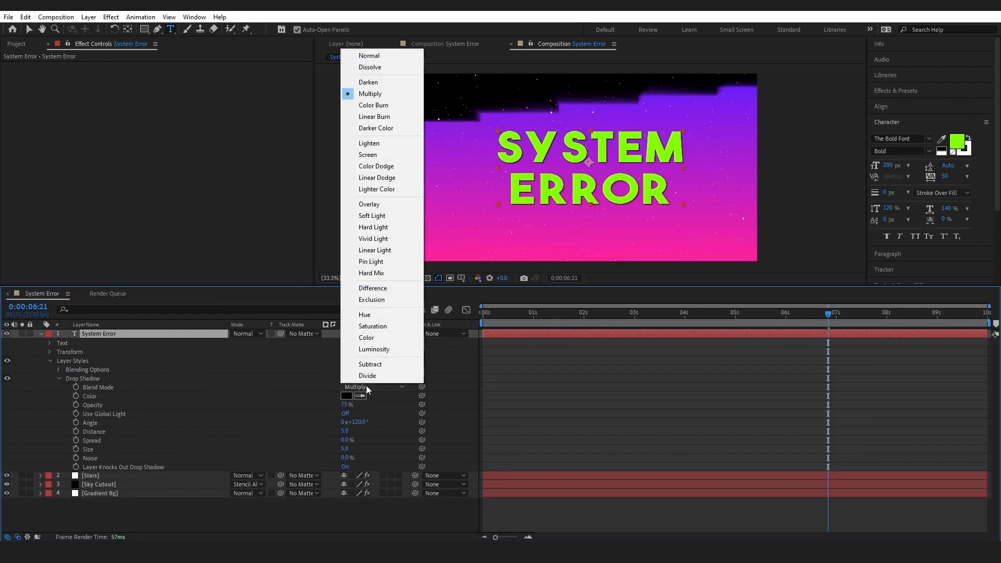
{"action": "left_click", "coordinate": [365, 55]}
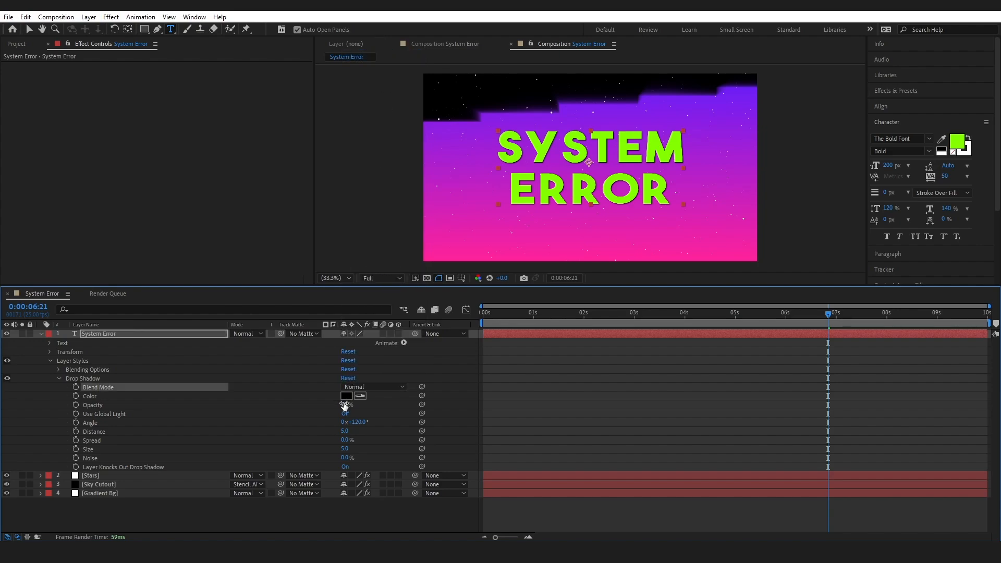
{"action": "left_click_drag", "start_coordinate": [345, 406], "coordinate": [381, 405]}
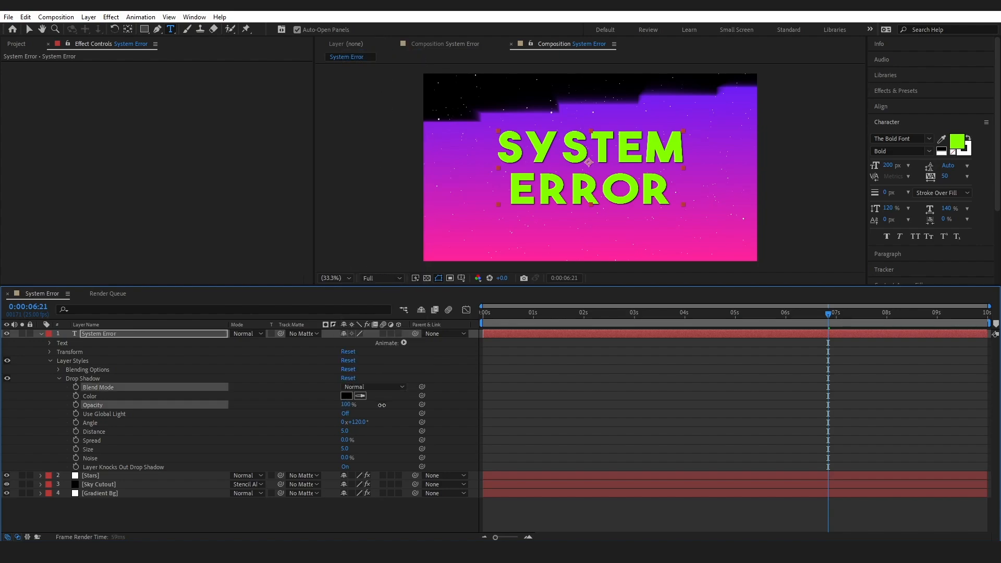
Set the System Error drop shadow's colour to hex 002AFF.
{"action": "left_click", "coordinate": [346, 395]}
{"action": "type", "text": "0"}
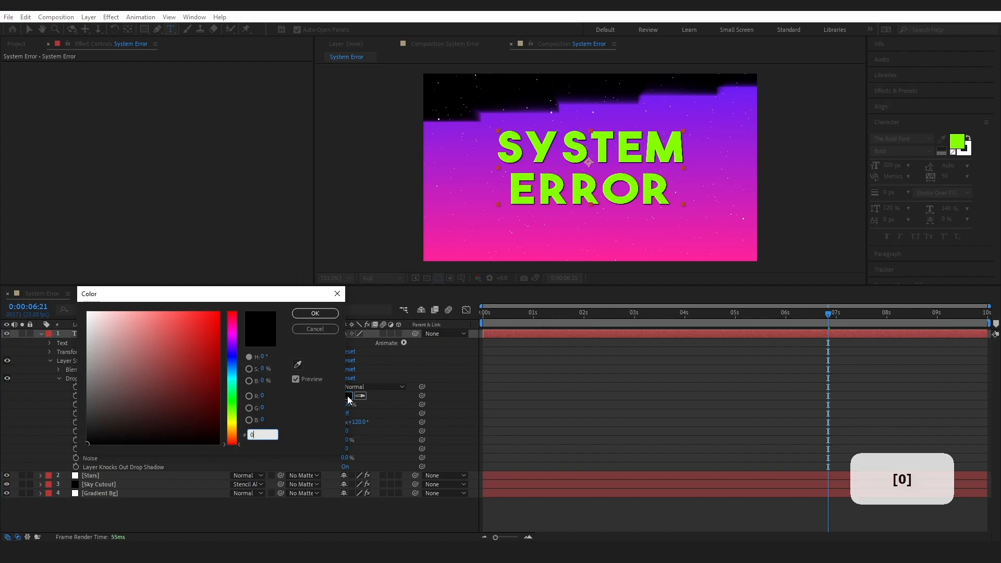
{"action": "type", "text": "02AFF"}
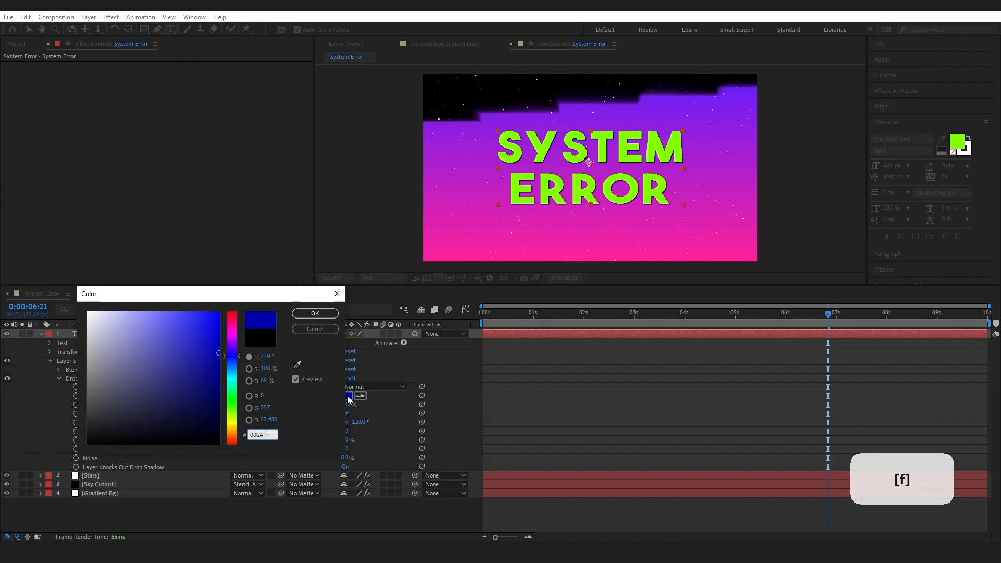
{"action": "left_click", "coordinate": [312, 314]}
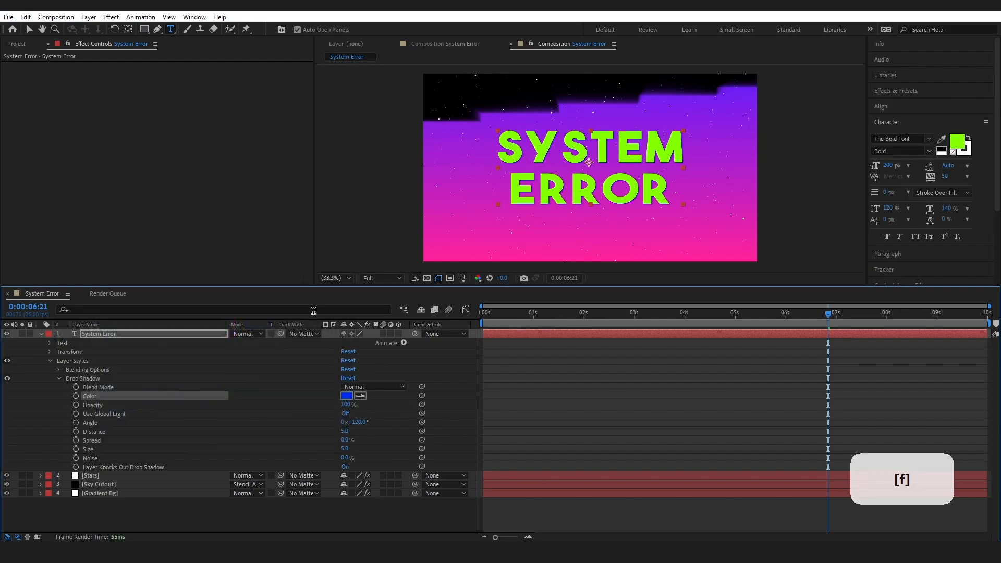
Set the System Error drop shadow's angle to -9°, distance to 19 and size to 10.
{"action": "left_click", "coordinate": [356, 422]}
{"action": "type", "text": "-9"}
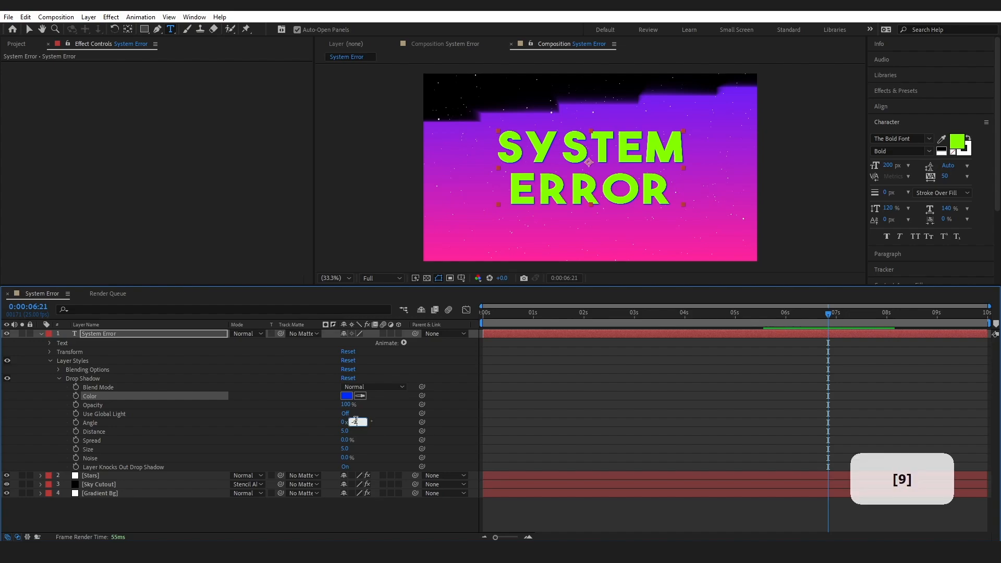
{"action": "left_click", "coordinate": [346, 430]}
{"action": "type", "text": "19"}
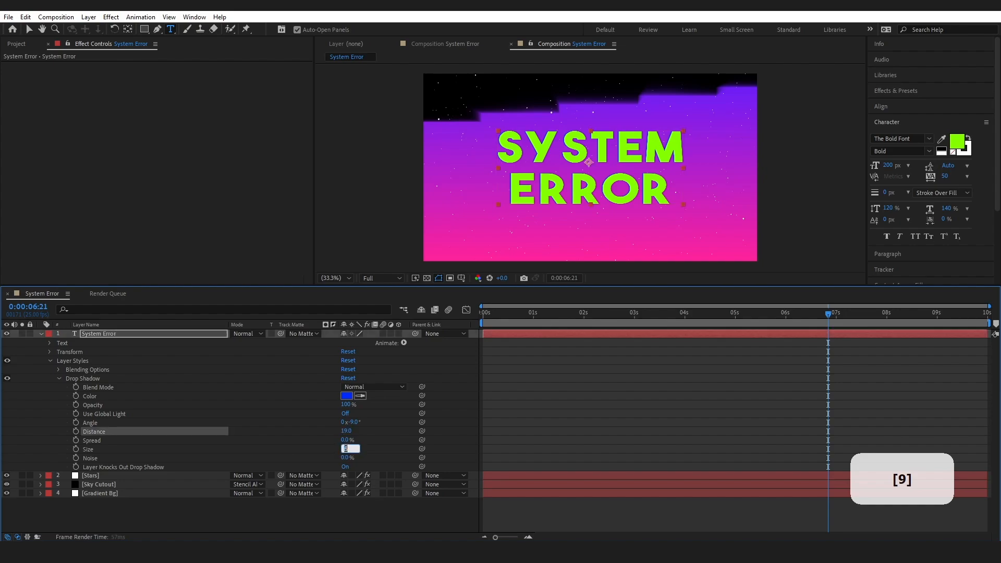
{"action": "key", "text": "Return"}
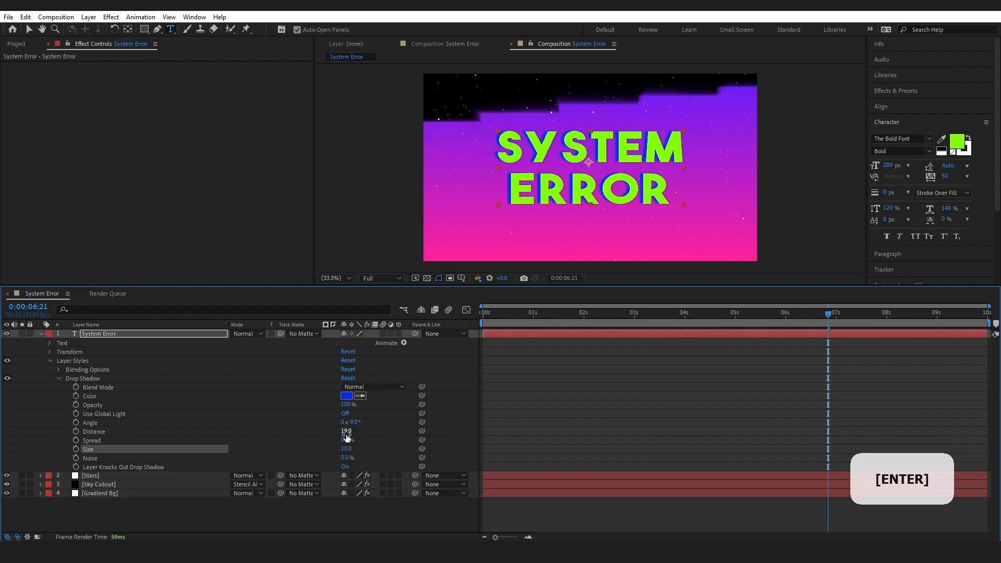
Apply CC Radial Fast Blur to the System Error text and set its Zoom to Brightest.
{"action": "key", "text": "Home"}
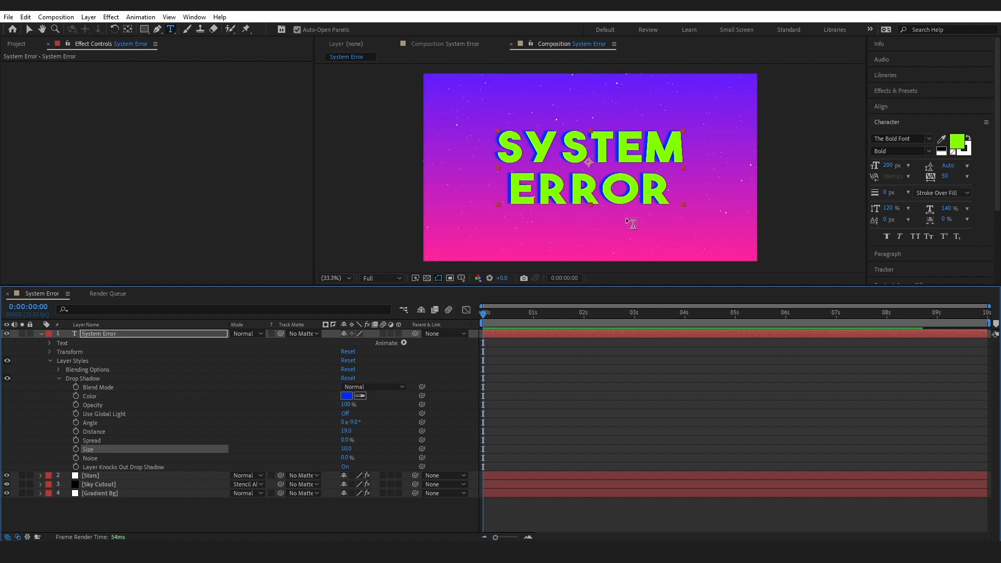
{"action": "left_click", "coordinate": [914, 93]}
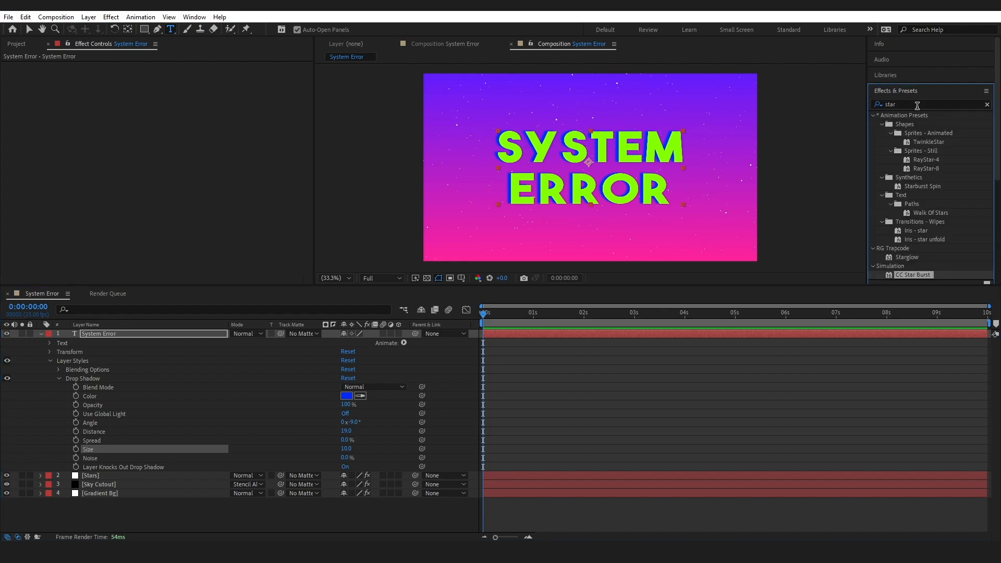
{"action": "left_click", "coordinate": [917, 105]}
{"action": "type", "text": "fast blur"}
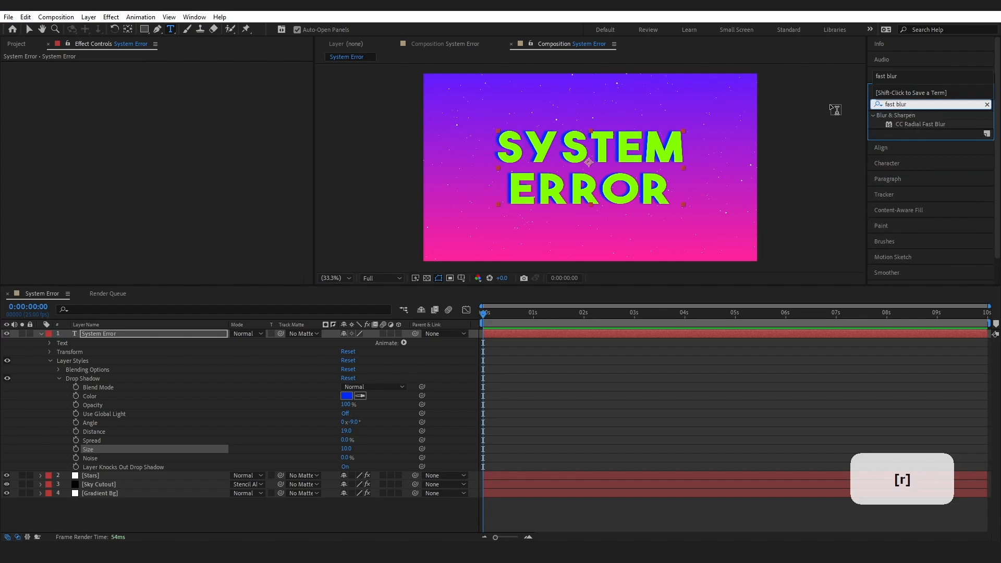
{"action": "left_click_drag", "start_coordinate": [920, 124], "coordinate": [125, 340]}
{"action": "key", "text": "v"}
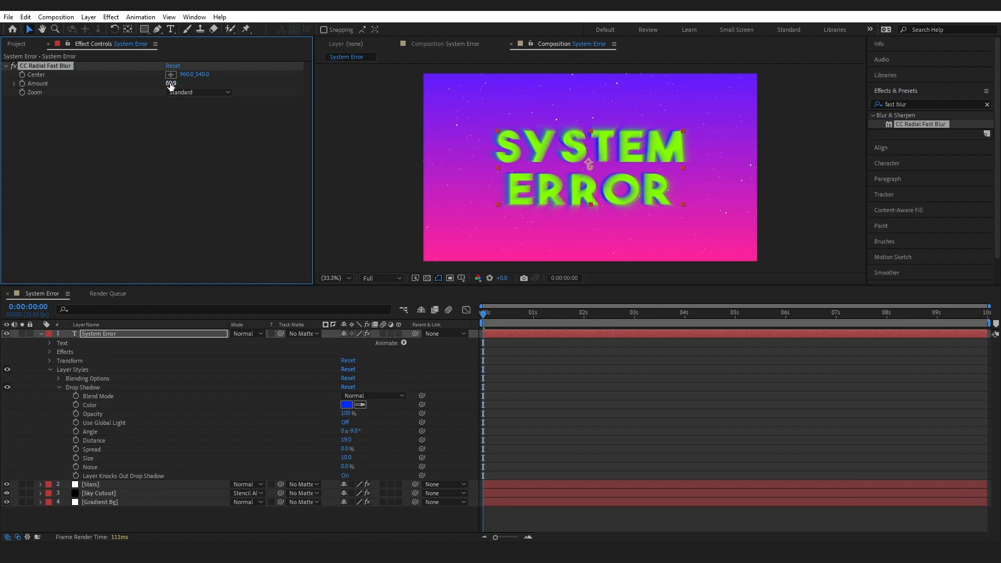
{"action": "left_click", "coordinate": [195, 93]}
{"action": "left_click", "coordinate": [196, 115]}
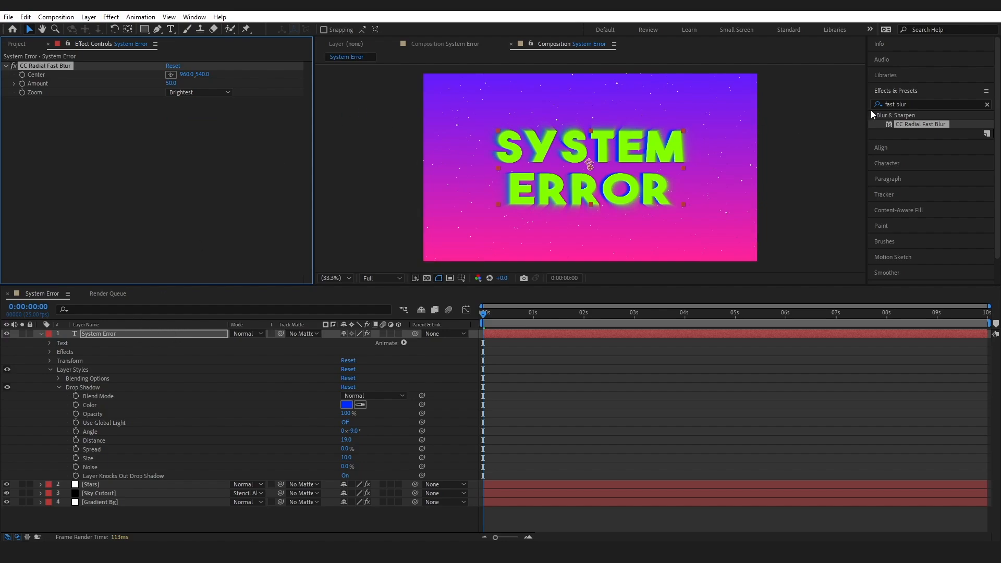
Apply Directional Blur to the System Error text with a 90° direction and increase its Blur Length.
{"action": "left_click", "coordinate": [926, 105]}
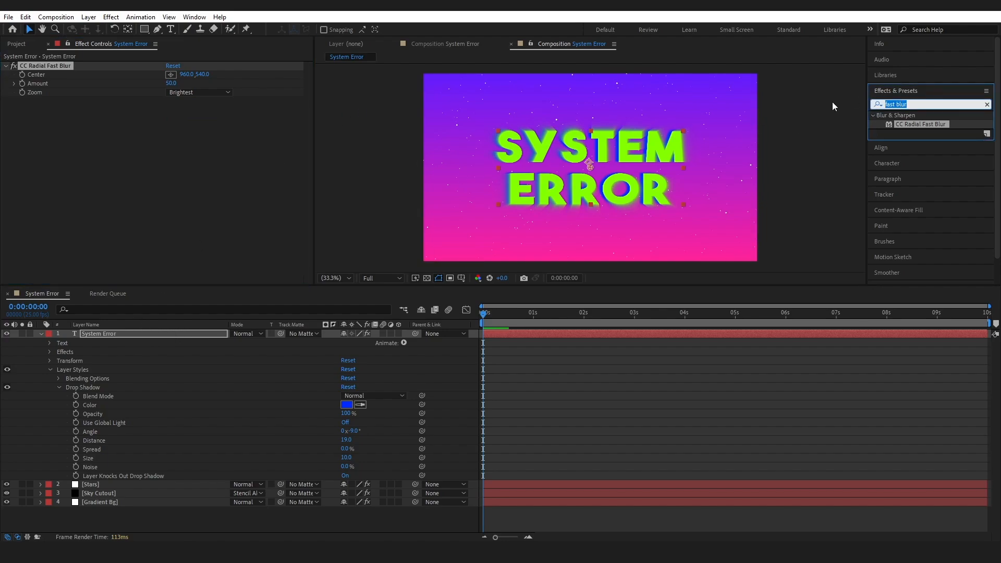
{"action": "type", "text": "direction"}
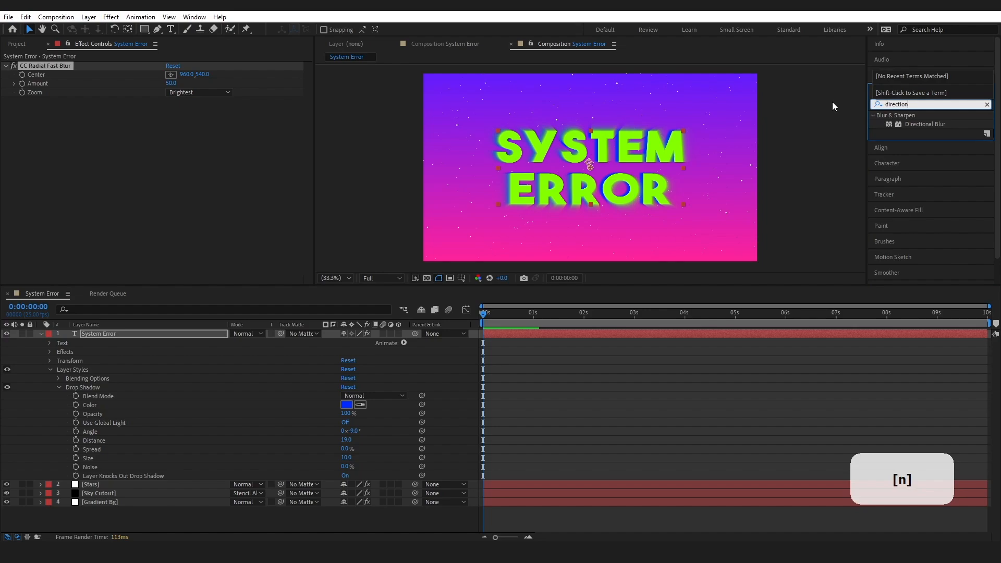
{"action": "left_click_drag", "start_coordinate": [925, 125], "coordinate": [112, 339]}
{"action": "left_click", "coordinate": [179, 110]}
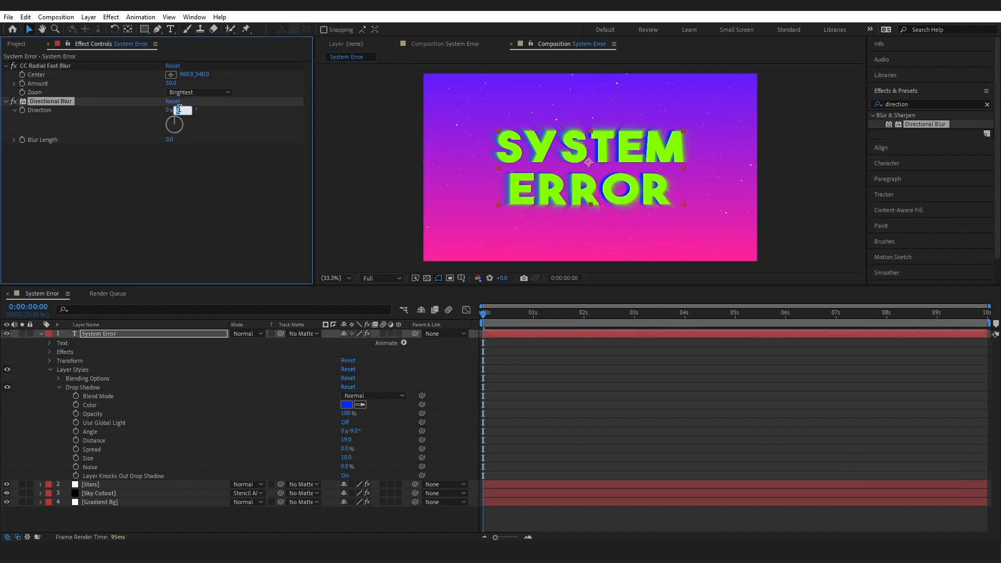
{"action": "type", "text": "9."}
{"action": "type", "text": "0"}
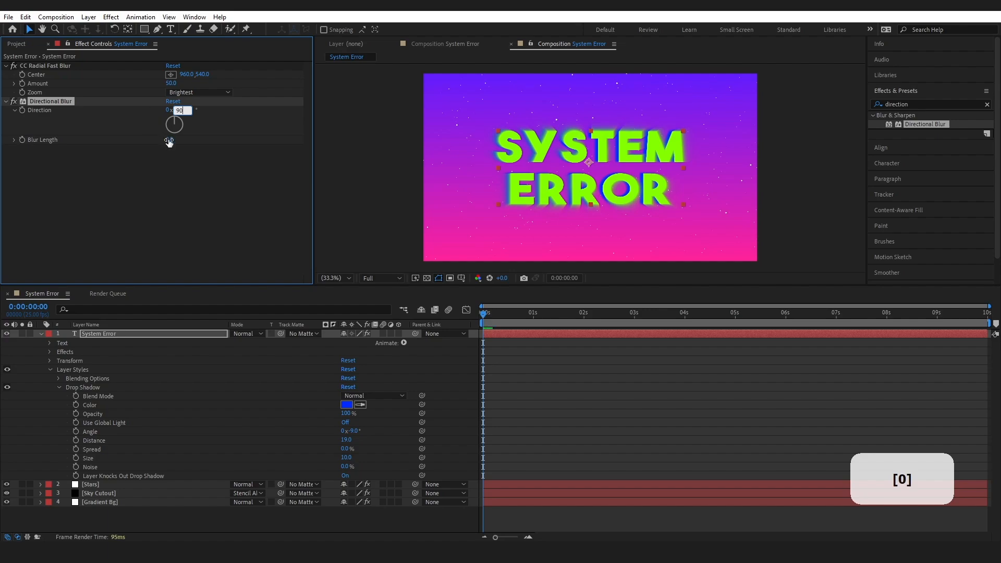
{"action": "left_click", "coordinate": [169, 139]}
{"action": "type", "text": "2"}
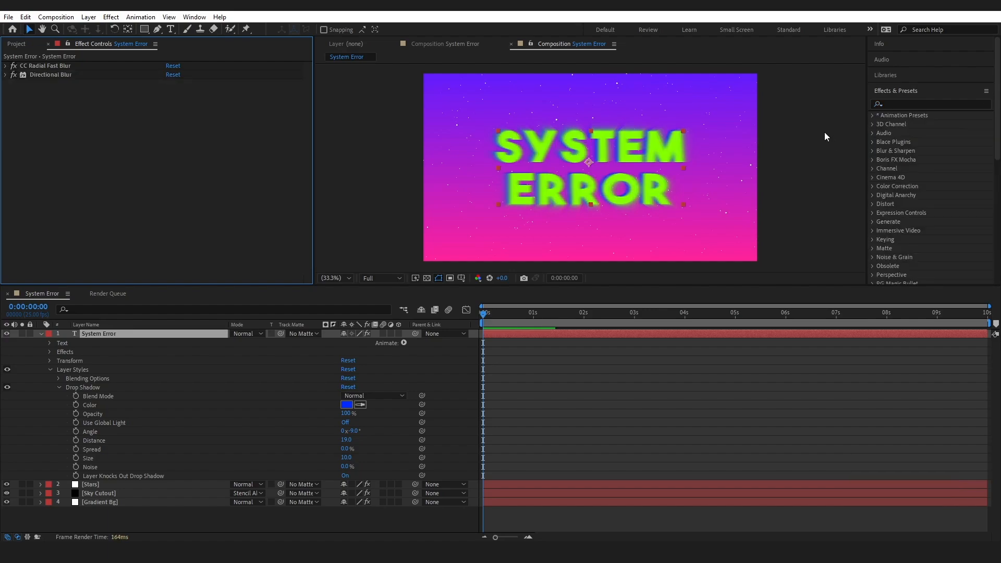
Find the Wave Warp effect and apply it to the System Error text.
{"action": "left_click", "coordinate": [901, 103]}
{"action": "type", "text": "wave warp"}
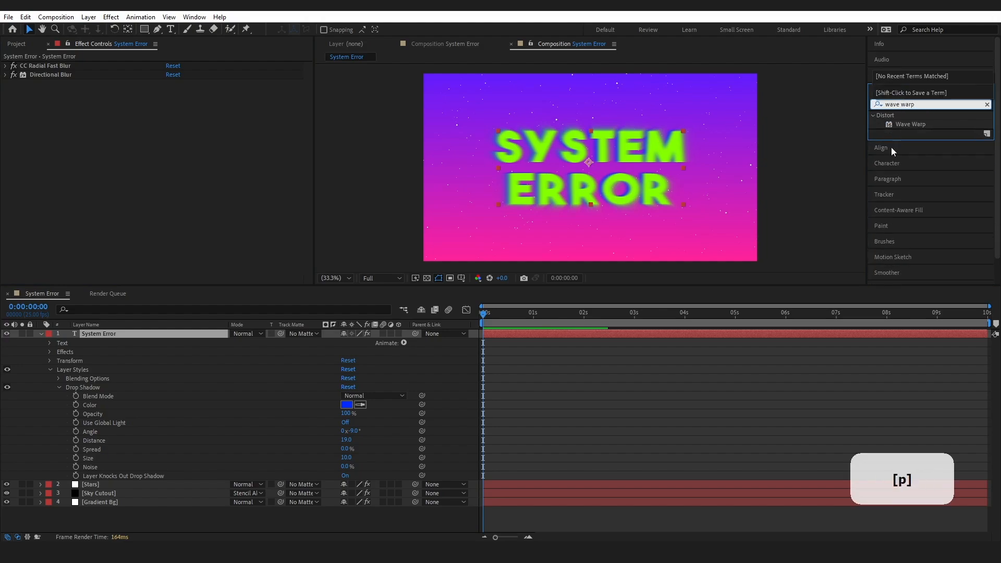
{"action": "left_click_drag", "start_coordinate": [909, 124], "coordinate": [100, 201]}
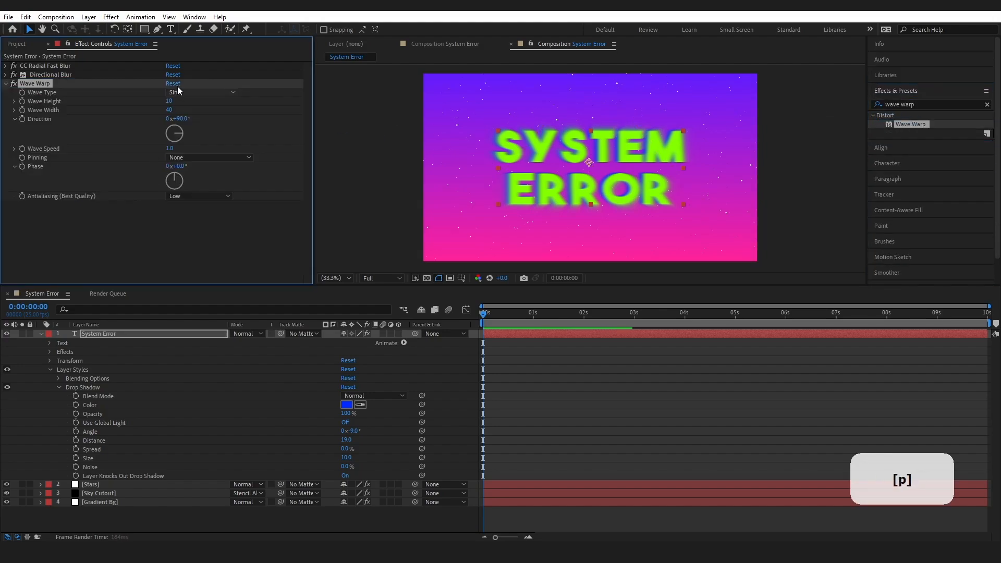
Set Wave Warp to Wave Height 2, Wave Width 10 and Direction 0°, and preview the animation.
{"action": "left_click", "coordinate": [172, 101]}
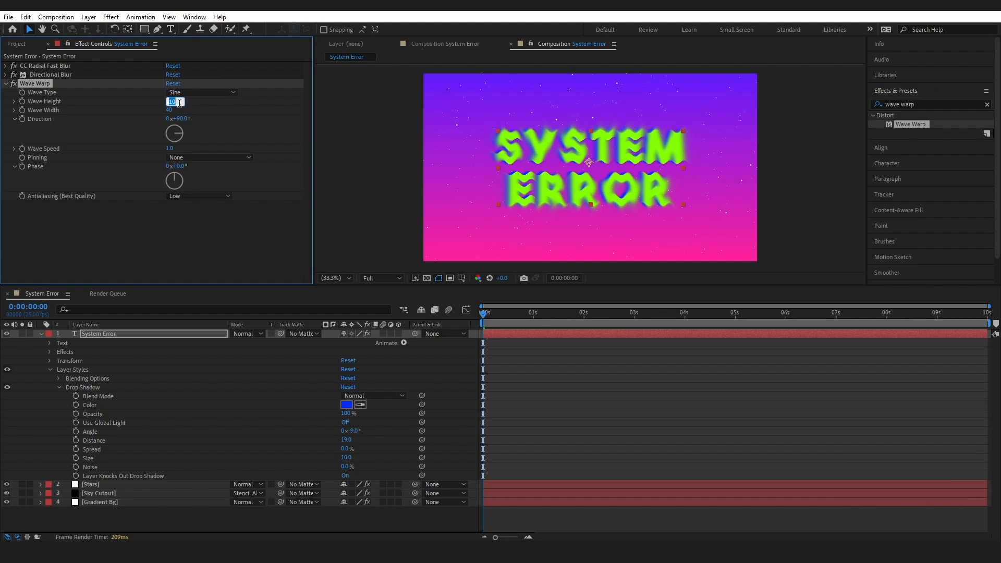
{"action": "type", "text": "2"}
{"action": "left_click", "coordinate": [171, 111]}
{"action": "type", "text": "20"}
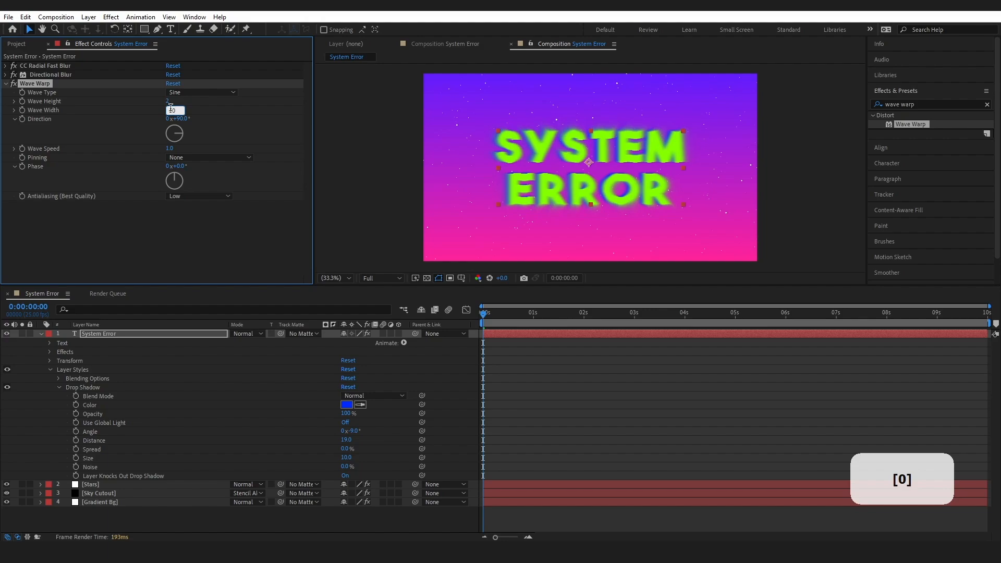
{"action": "left_click", "coordinate": [211, 119]}
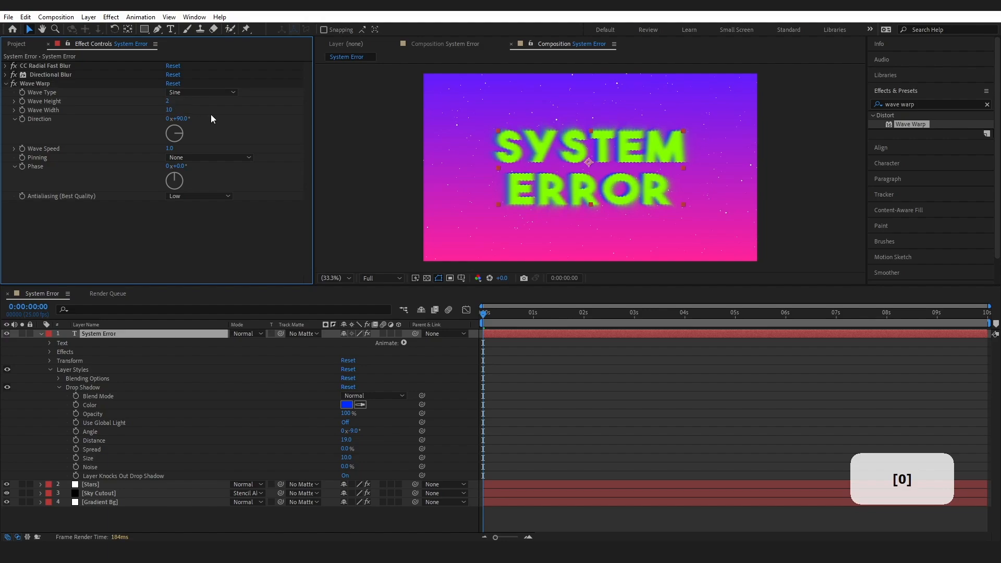
{"action": "left_click", "coordinate": [183, 119]}
{"action": "type", "text": "0"}
{"action": "key", "text": "Return"}
{"action": "key", "text": "space"}
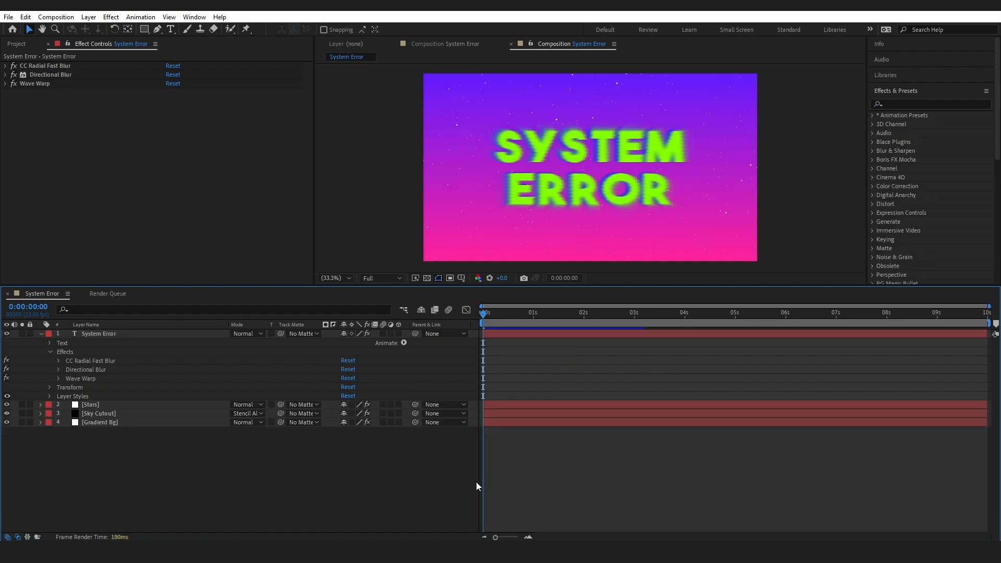
Find the Warp effect and apply it to the System Error text.
{"action": "left_click", "coordinate": [895, 105]}
{"action": "type", "text": "war"}
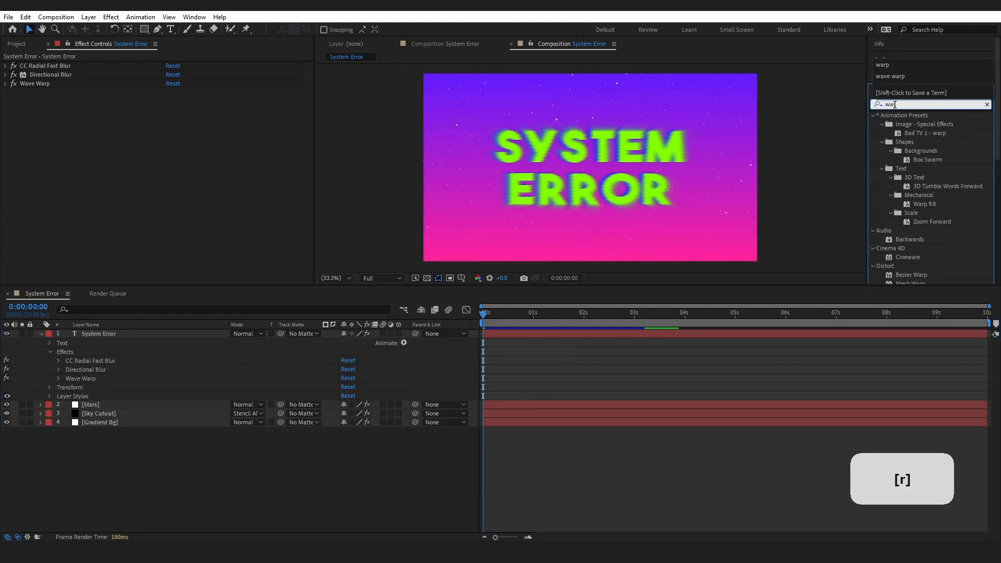
{"action": "type", "text": "p"}
{"action": "left_click_drag", "start_coordinate": [902, 195], "coordinate": [103, 340]}
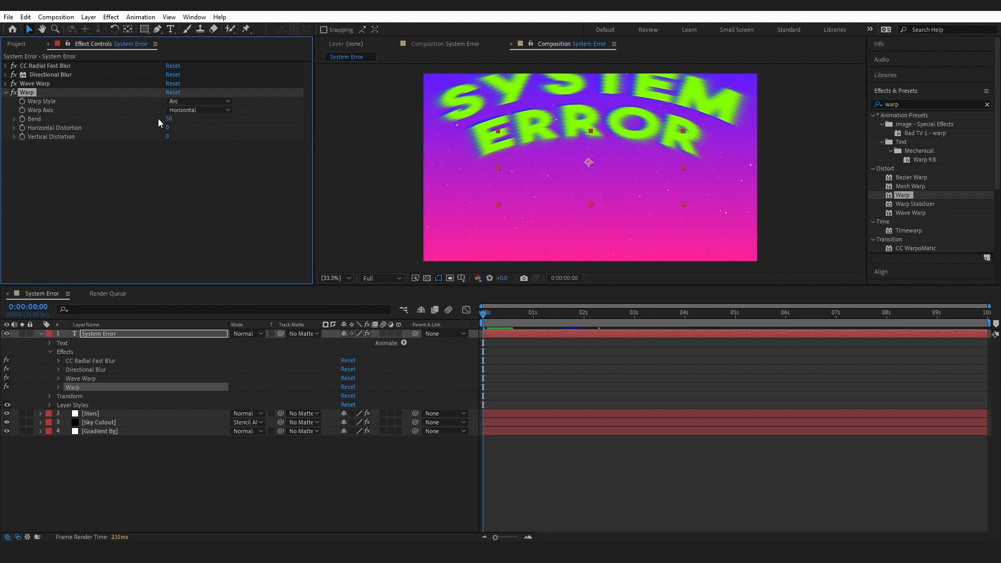
Keyframe the Warp effect's Bend at 0 on the first frame of the System Error layer.
{"action": "left_click", "coordinate": [58, 388]}
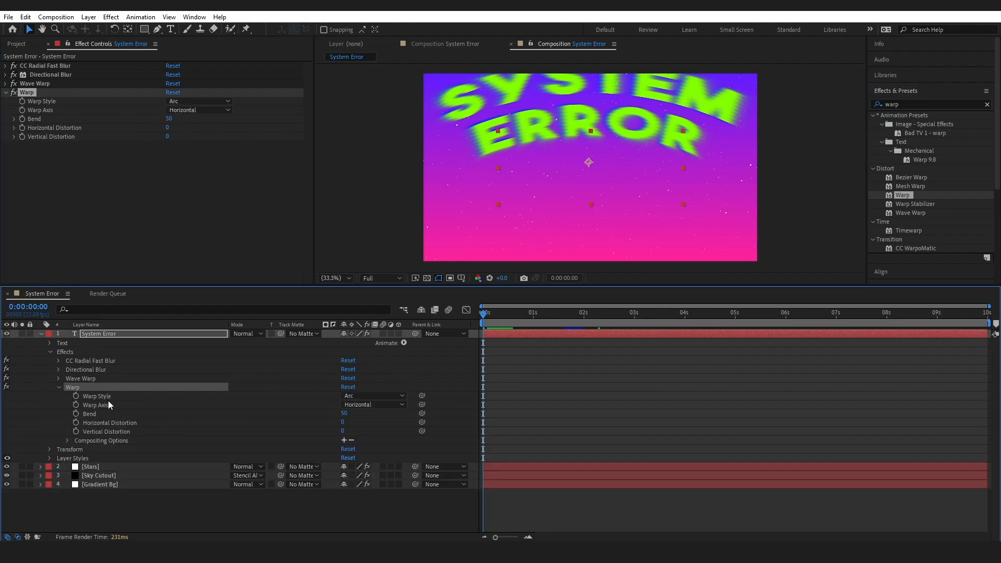
{"action": "left_click", "coordinate": [76, 414]}
{"action": "left_click", "coordinate": [345, 414]}
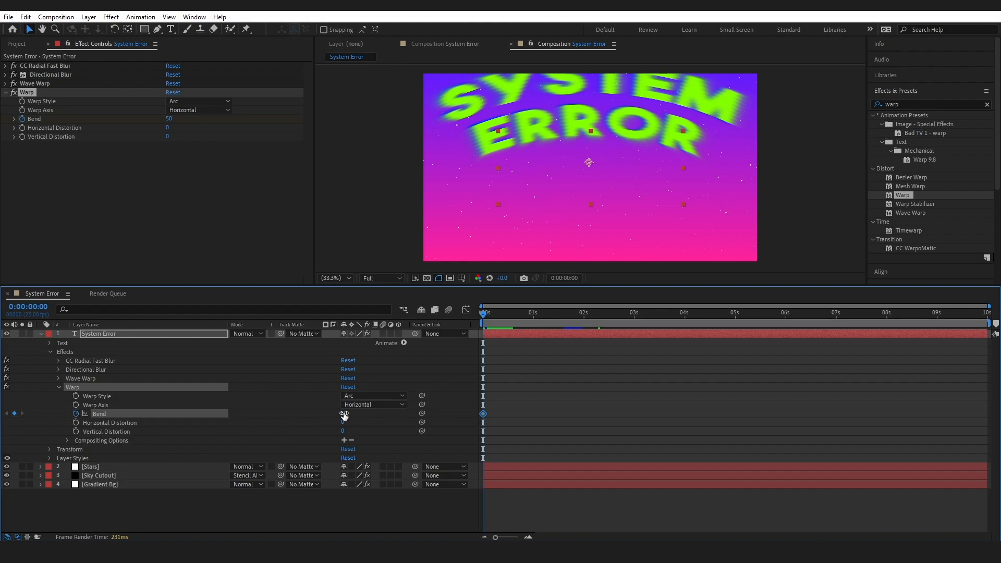
{"action": "type", "text": "0"}
{"action": "key", "text": "Return"}
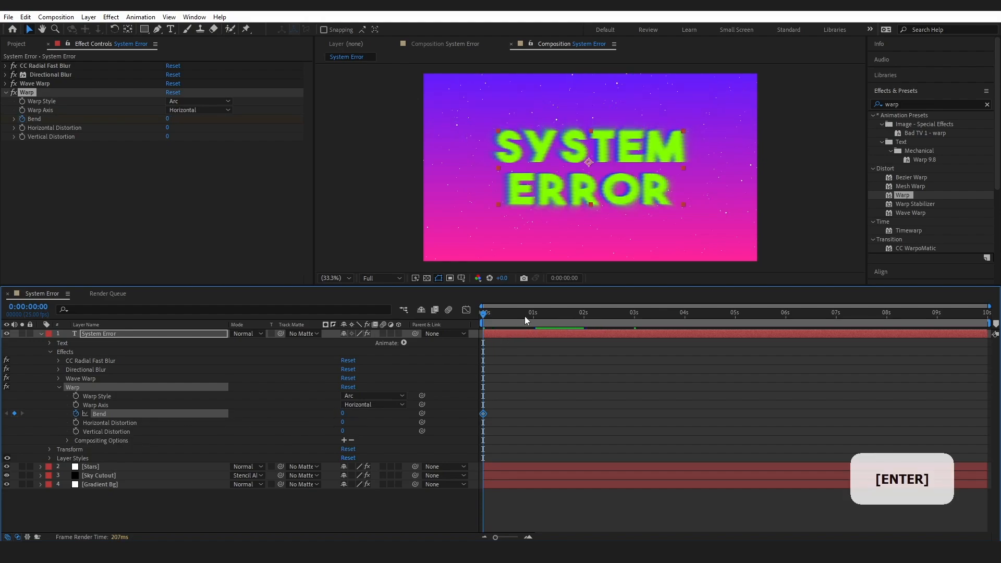
Keyframe the Warp effect's Bend at 11 at 0:00:00:24 on the System Error layer.
{"action": "left_click", "coordinate": [534, 315]}
{"action": "left_click_drag", "start_coordinate": [533, 315], "coordinate": [532, 315]}
{"action": "left_click", "coordinate": [346, 413]}
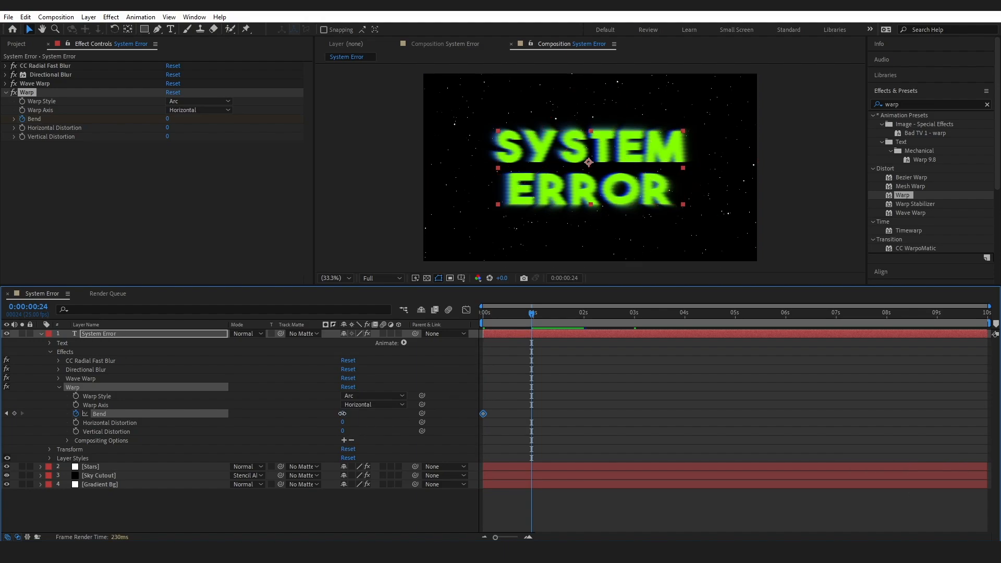
{"action": "type", "text": "11"}
{"action": "key", "text": "Return"}
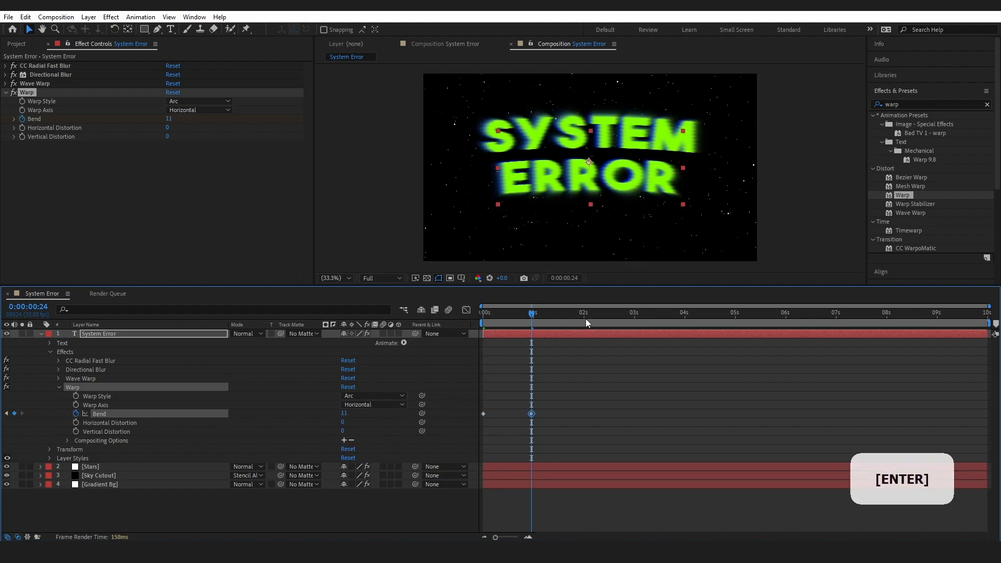
Keyframe the Warp effect's Bend at 0 at two seconds and at -11 at three seconds.
{"action": "left_click", "coordinate": [584, 316]}
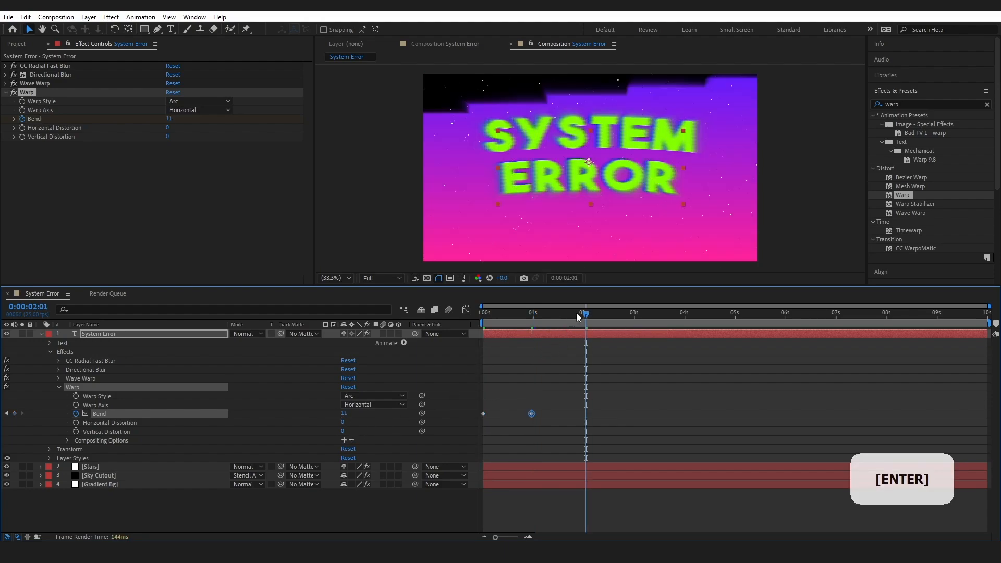
{"action": "left_click", "coordinate": [344, 413]}
{"action": "type", "text": "0"}
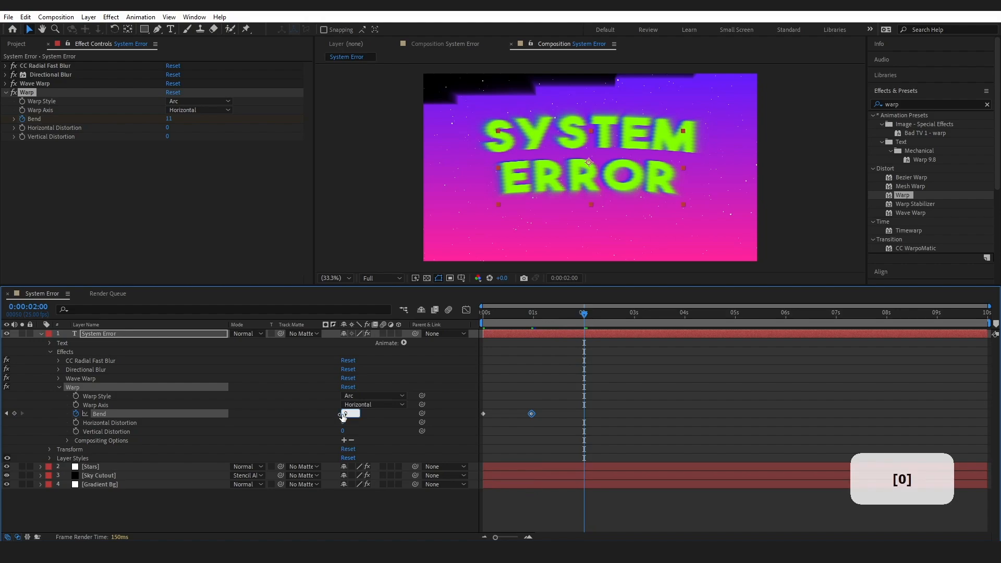
{"action": "left_click", "coordinate": [636, 315]}
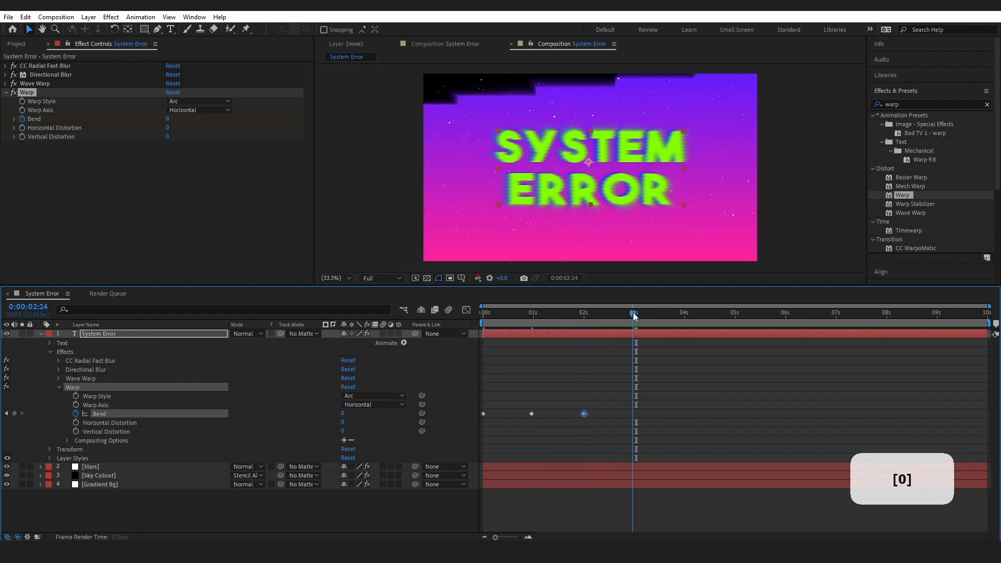
{"action": "left_click", "coordinate": [343, 413]}
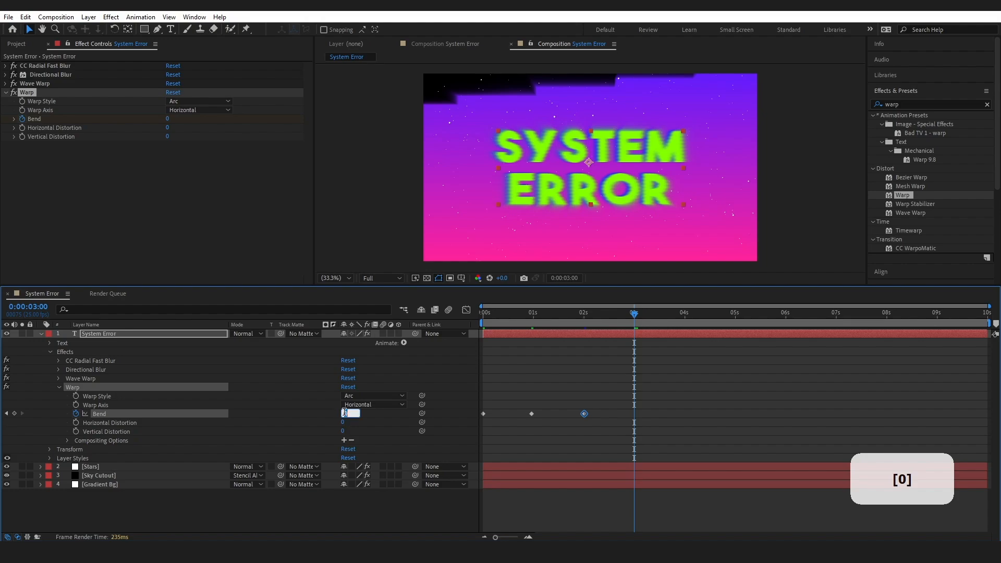
{"action": "type", "text": "1"}
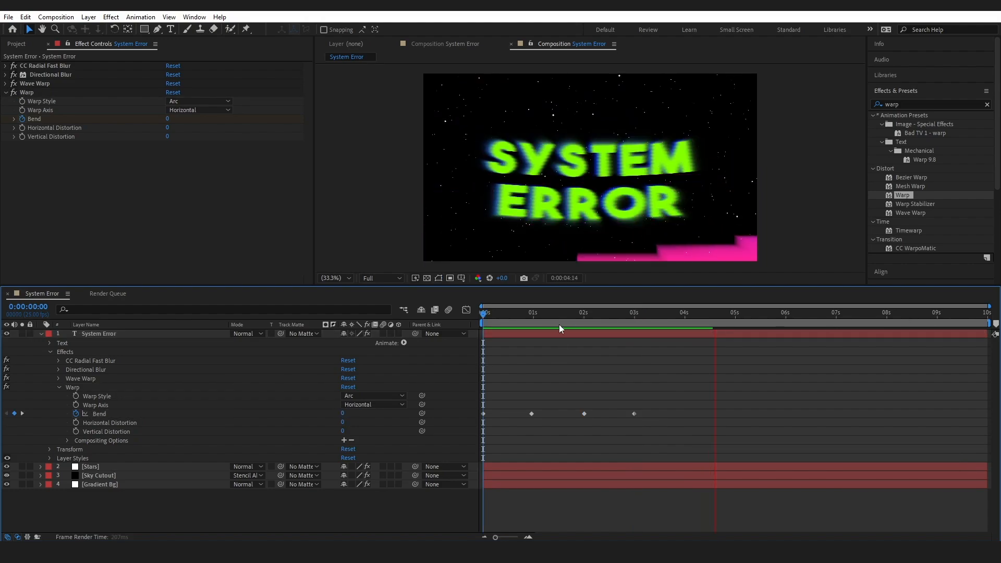
Preview the text's bend animation from the first frame and return to the start of the timeline.
{"action": "key", "text": "space"}
{"action": "left_click_drag", "start_coordinate": [511, 317], "coordinate": [473, 315]}
{"action": "key", "text": "space"}
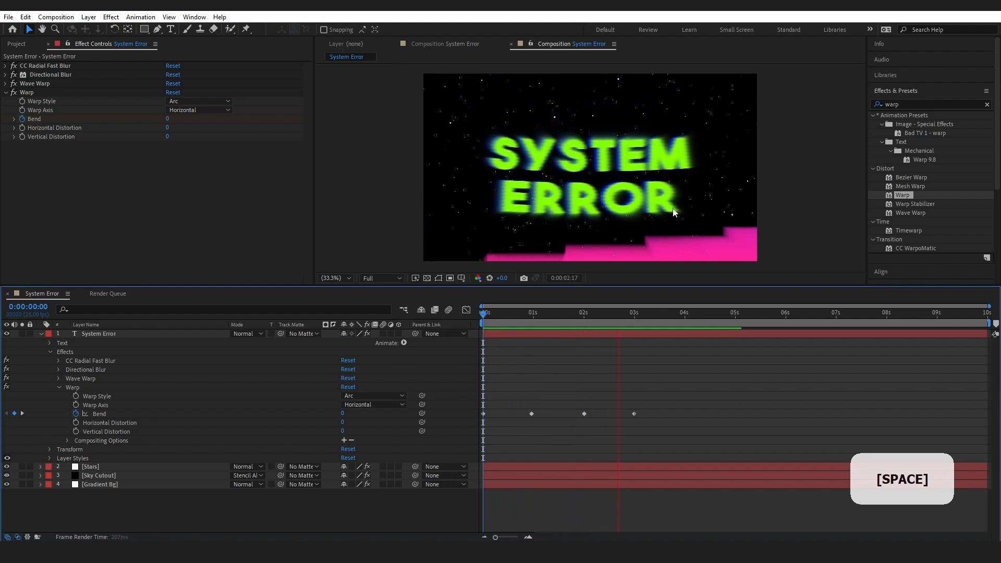
{"action": "key", "text": "space"}
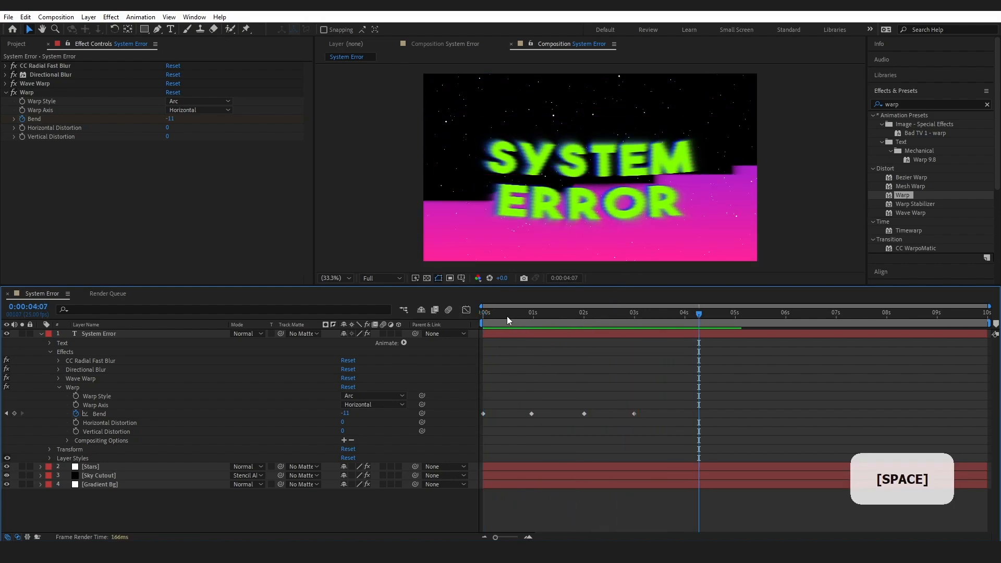
{"action": "left_click_drag", "start_coordinate": [507, 316], "coordinate": [468, 316]}
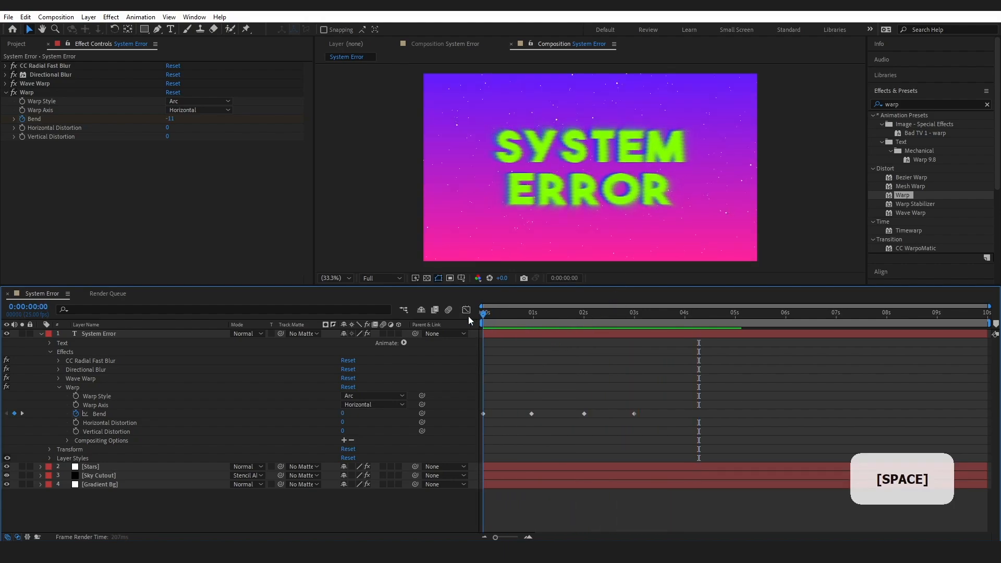
Add a loopOut expression to the Warp effect's Bend property on the System Error layer.
{"action": "left_click", "coordinate": [77, 415], "text": "alt"}
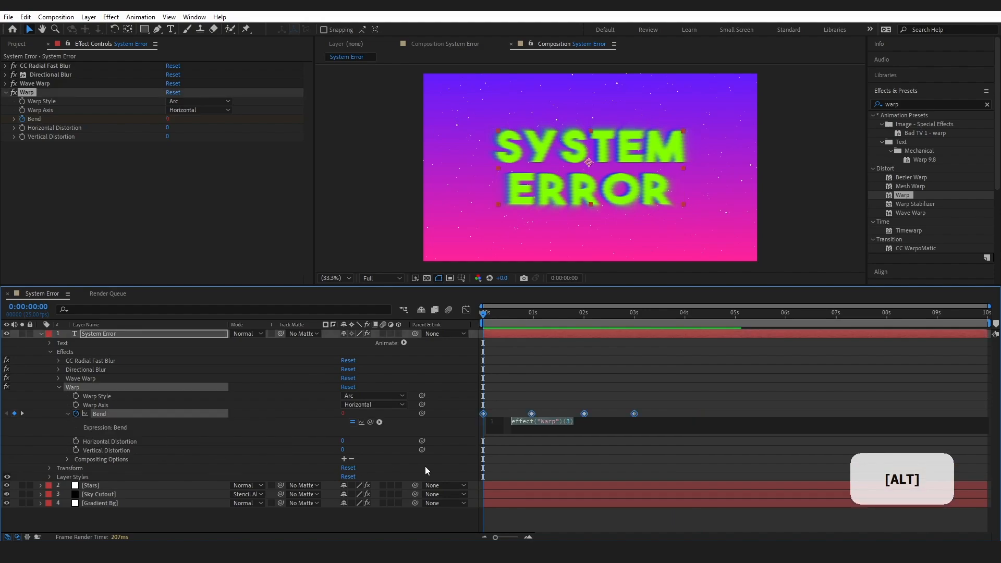
{"action": "type", "text": "loopO"}
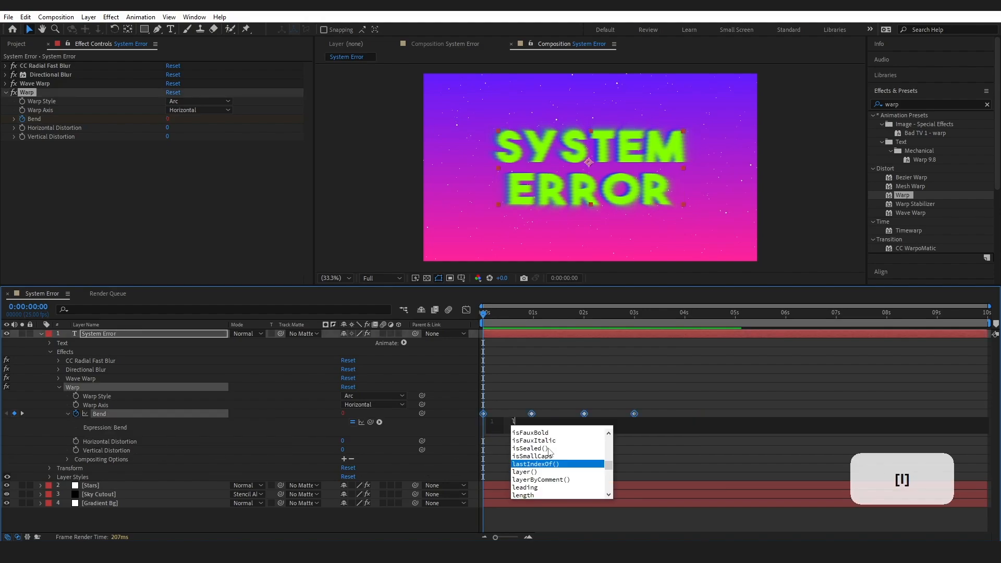
{"action": "type", "text": "ut("}
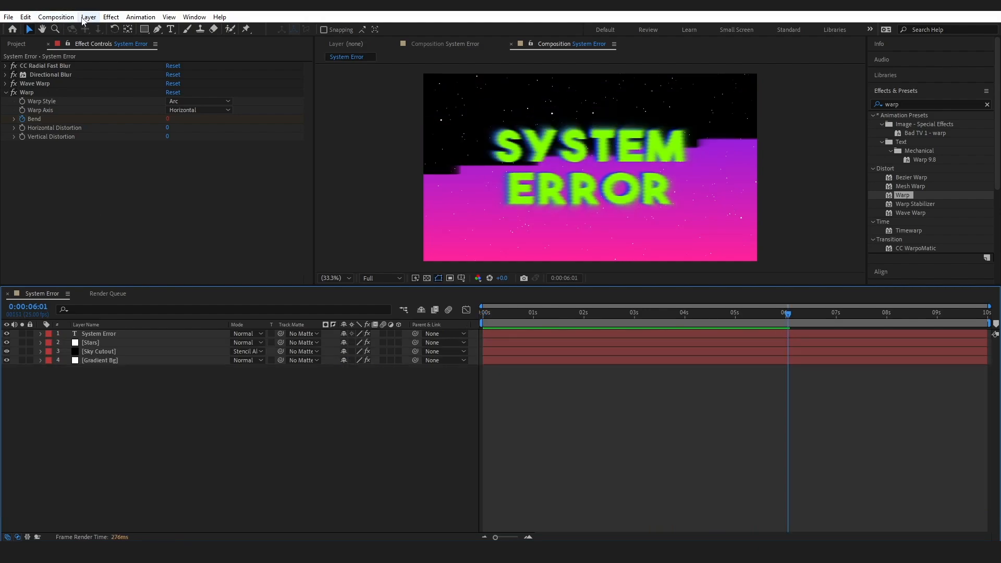
Add a new adjustment layer above the System Error text and rename it Tv Look.
{"action": "left_click", "coordinate": [88, 16]}
{"action": "mouse_move", "coordinate": [105, 30]}
{"action": "left_click", "coordinate": [282, 98]}
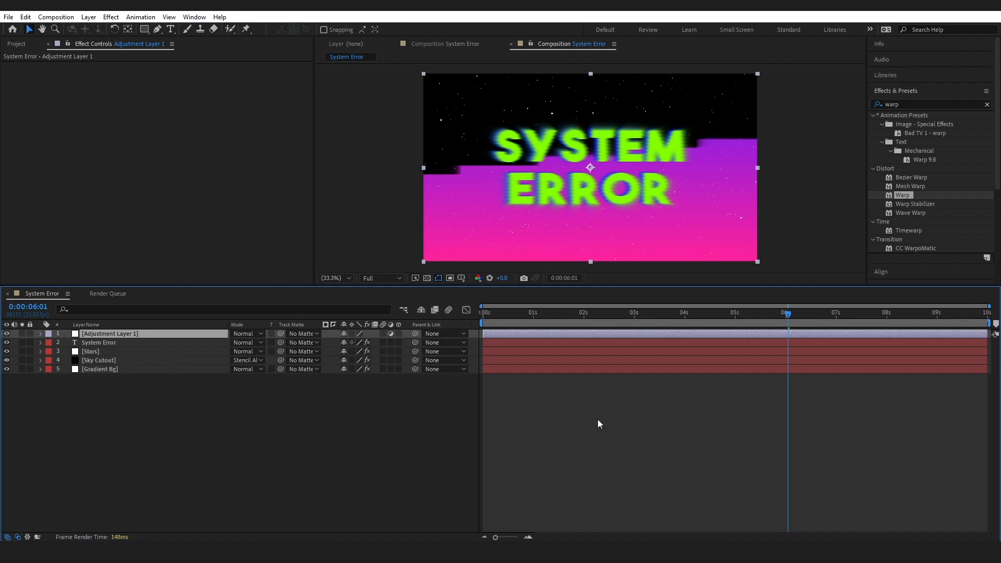
{"action": "right_click", "coordinate": [137, 336]}
{"action": "left_click", "coordinate": [170, 305]}
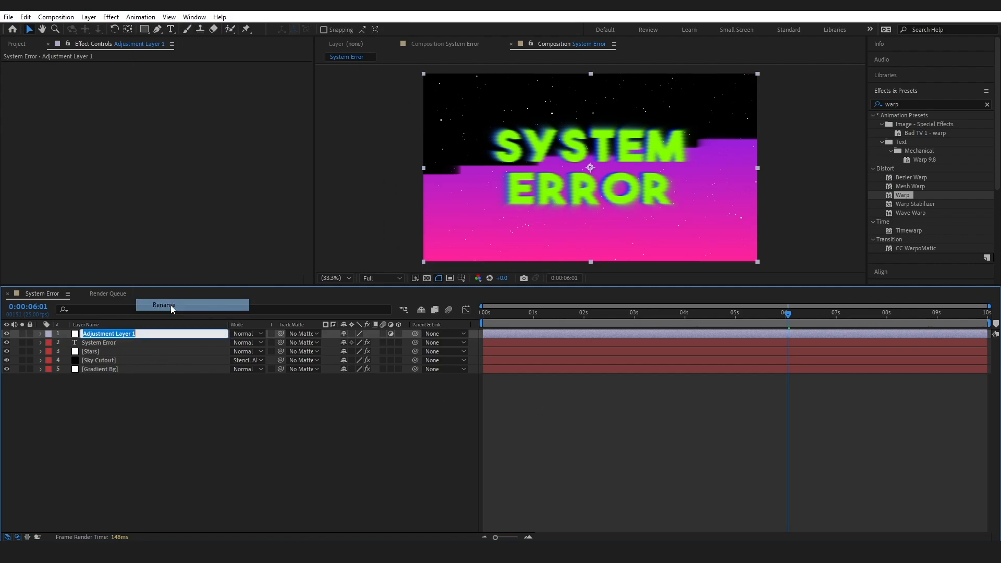
{"action": "type", "text": "Tv Loo"}
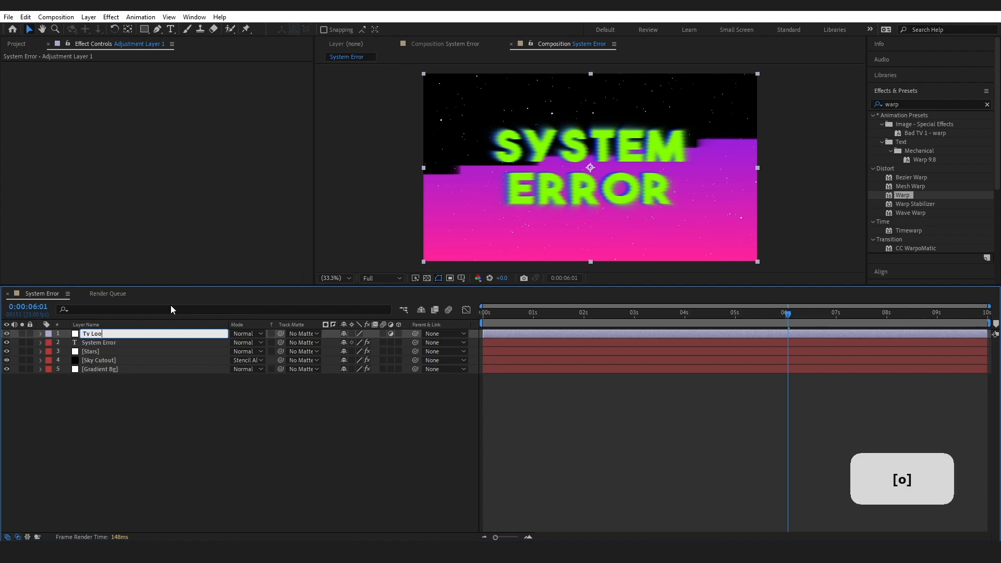
{"action": "type", "text": "k"}
{"action": "left_click", "coordinate": [207, 470]}
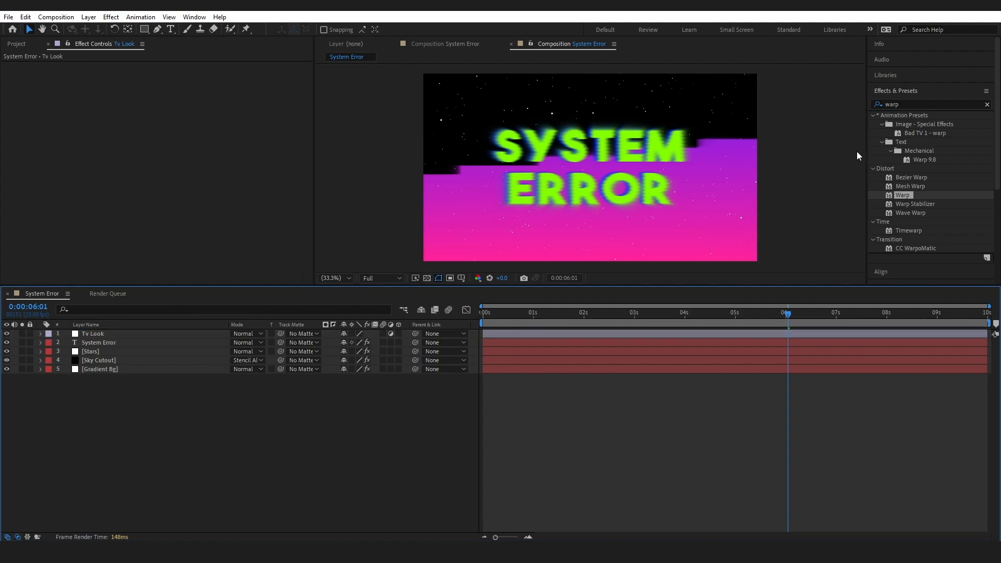
Find the Venetian Blinds effect and apply it to the Tv Look layer.
{"action": "left_click", "coordinate": [867, 104]}
{"action": "type", "text": "veneti"}
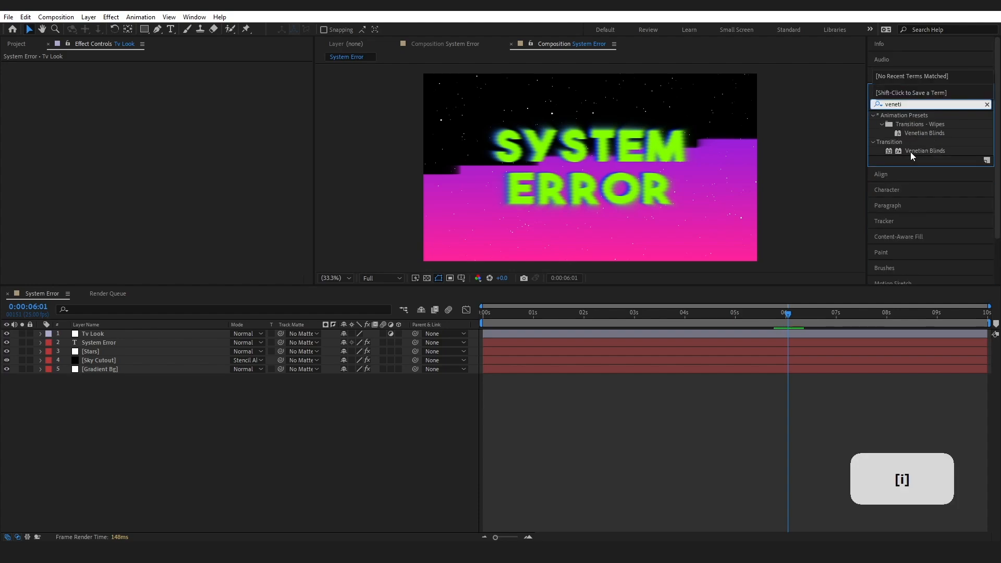
{"action": "left_click_drag", "start_coordinate": [913, 151], "coordinate": [161, 336]}
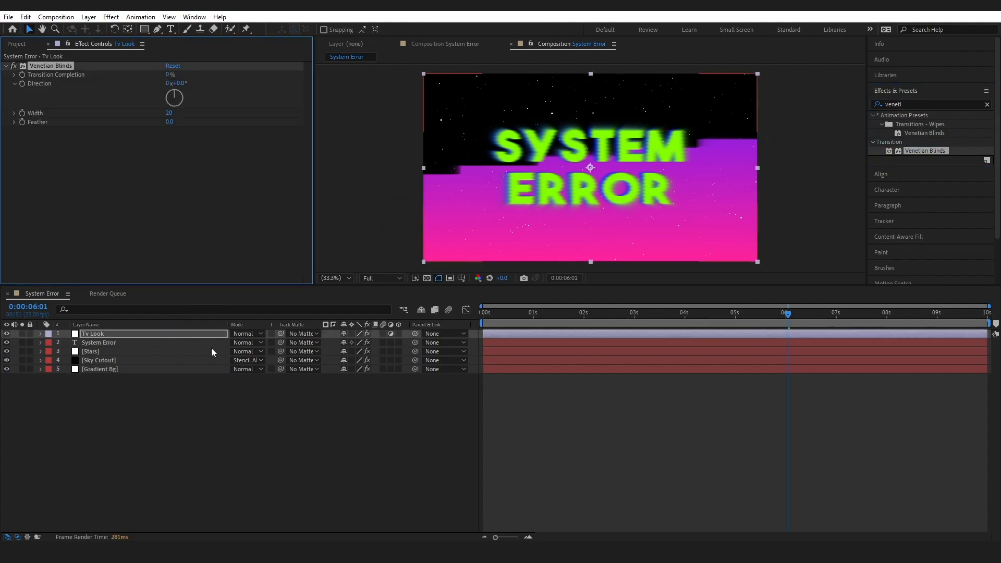
Set Venetian Blinds to Transition Completion 7%, Direction 90° and Width 7.
{"action": "left_click", "coordinate": [170, 75]}
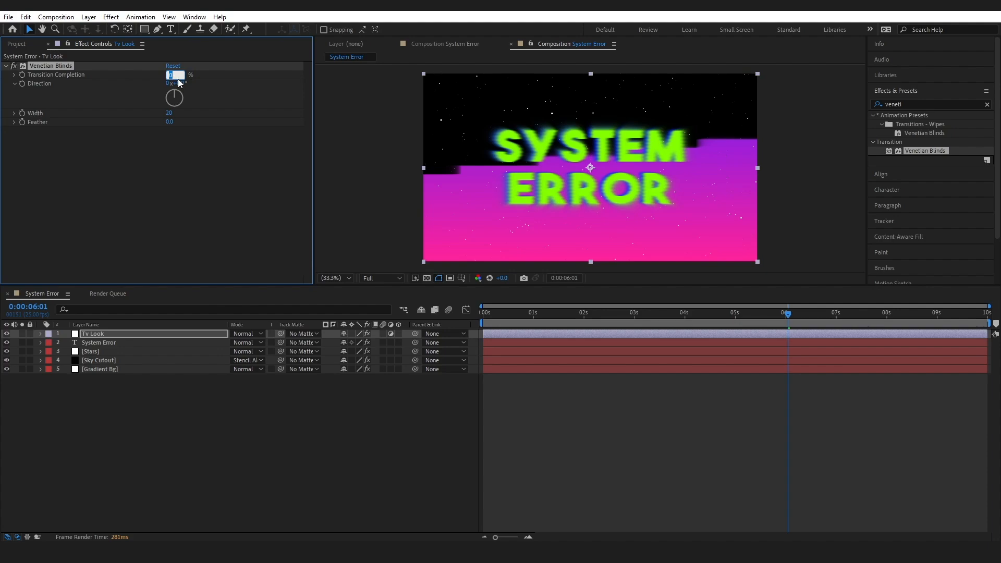
{"action": "type", "text": "7"}
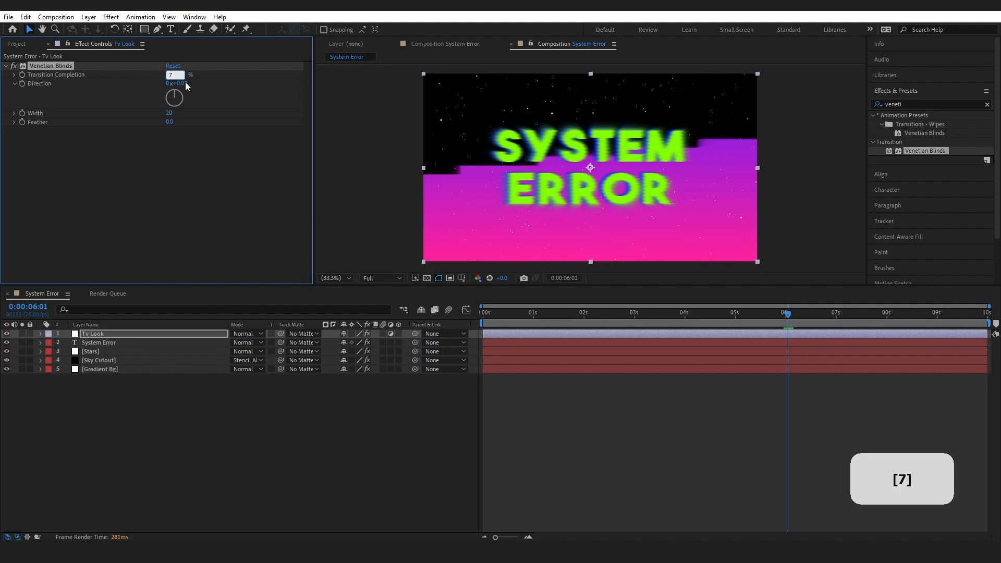
{"action": "left_click", "coordinate": [183, 83]}
{"action": "type", "text": "90"}
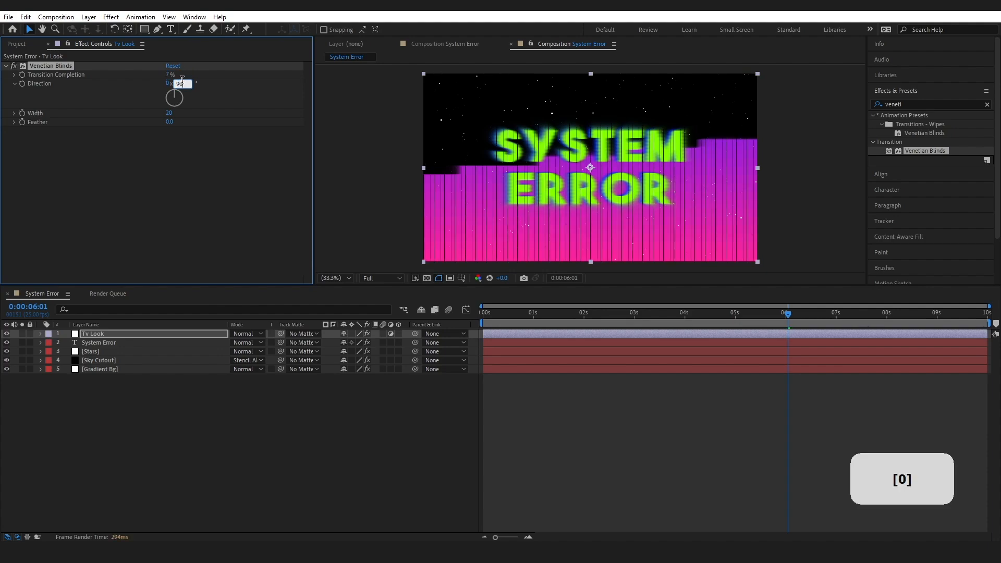
{"action": "left_click", "coordinate": [170, 112]}
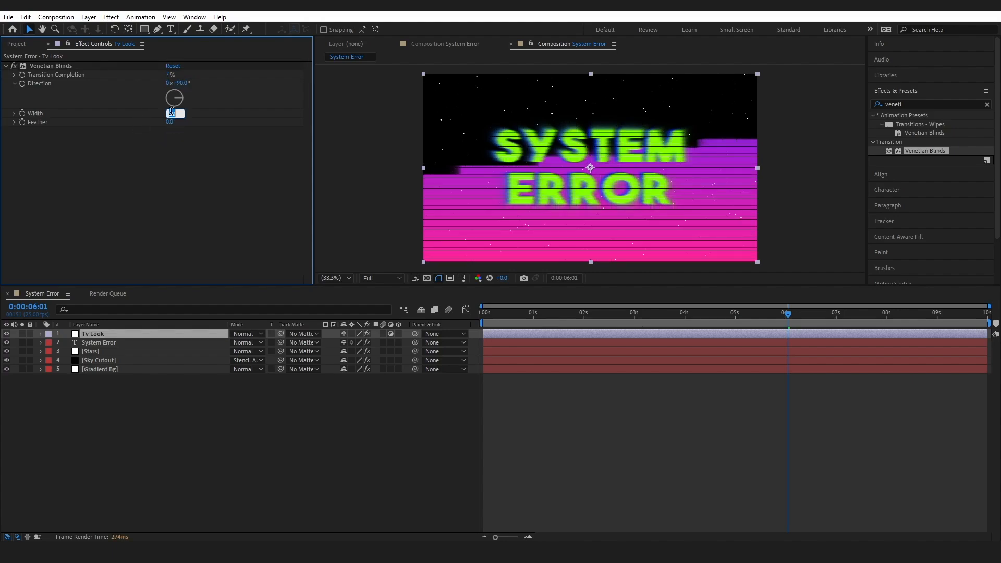
{"action": "type", "text": "7"}
{"action": "left_click", "coordinate": [160, 180]}
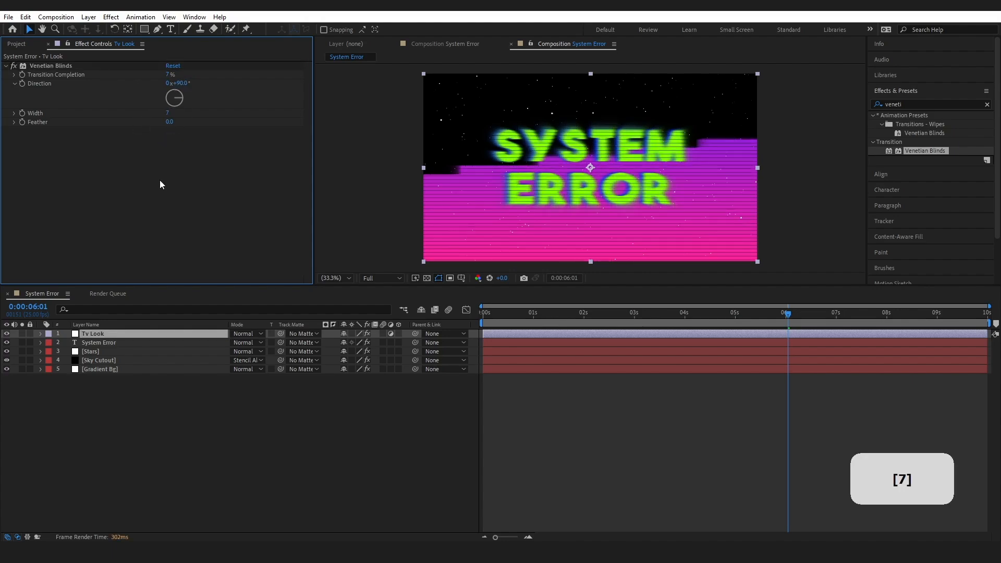
Set the Tv Look layer's blending mode to Overlay and preview the composition from the first frame.
{"action": "left_click", "coordinate": [243, 334]}
{"action": "left_click", "coordinate": [282, 279]}
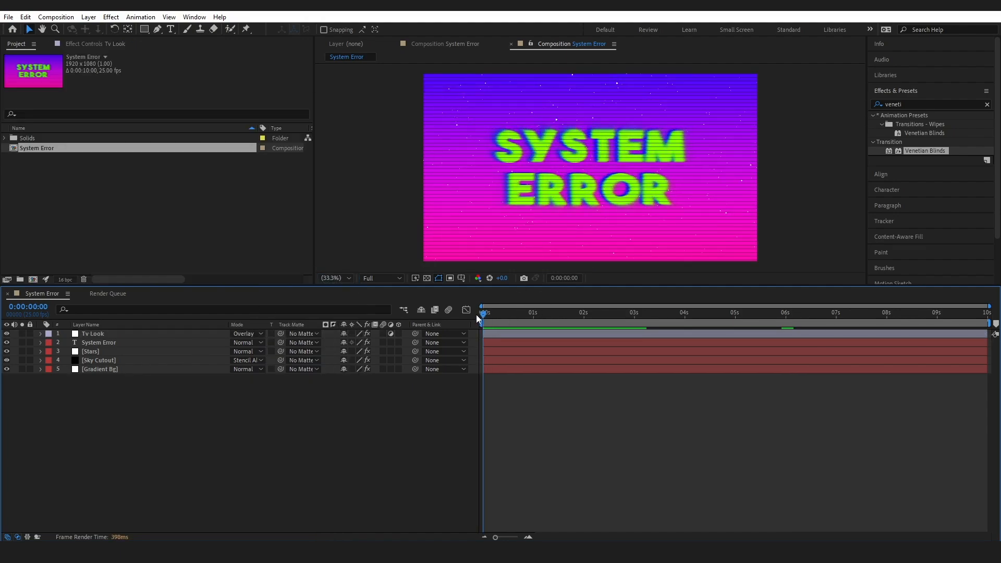
{"action": "key", "text": "space"}
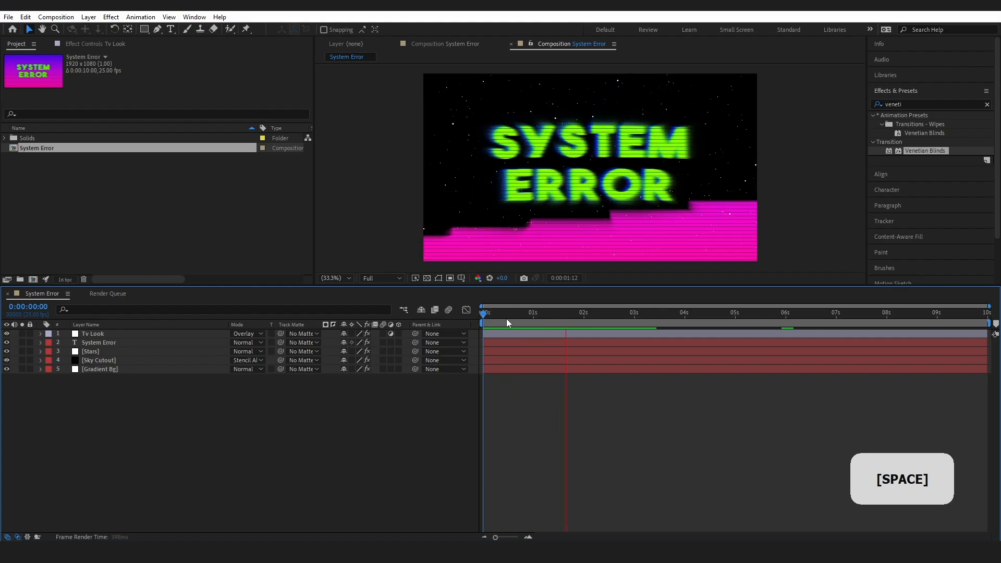
{"action": "key", "text": "space"}
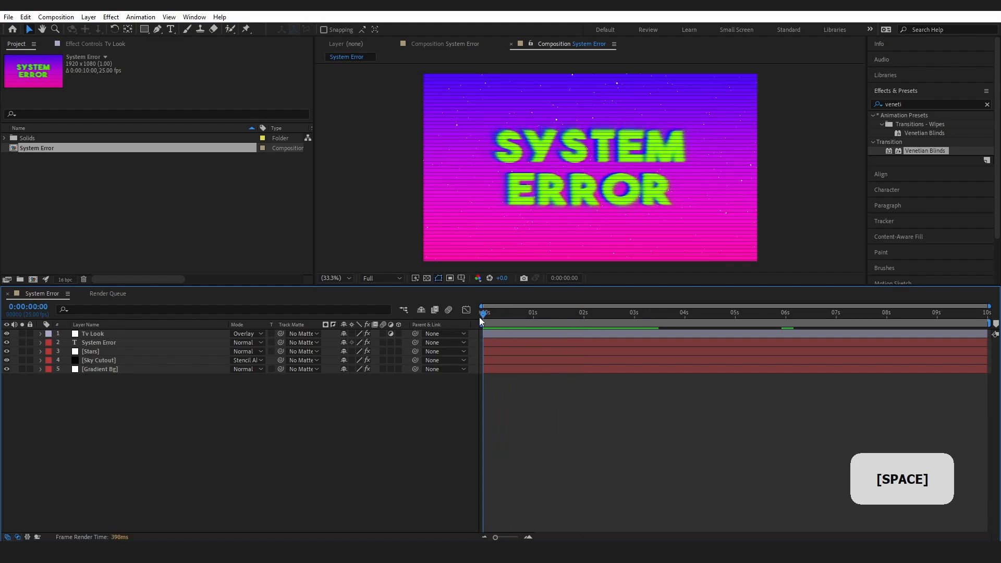
Create a white 1920 × 1080 px solid layer named Glitch.
{"action": "left_click", "coordinate": [89, 17]}
{"action": "mouse_move", "coordinate": [104, 28]}
{"action": "left_click", "coordinate": [290, 38]}
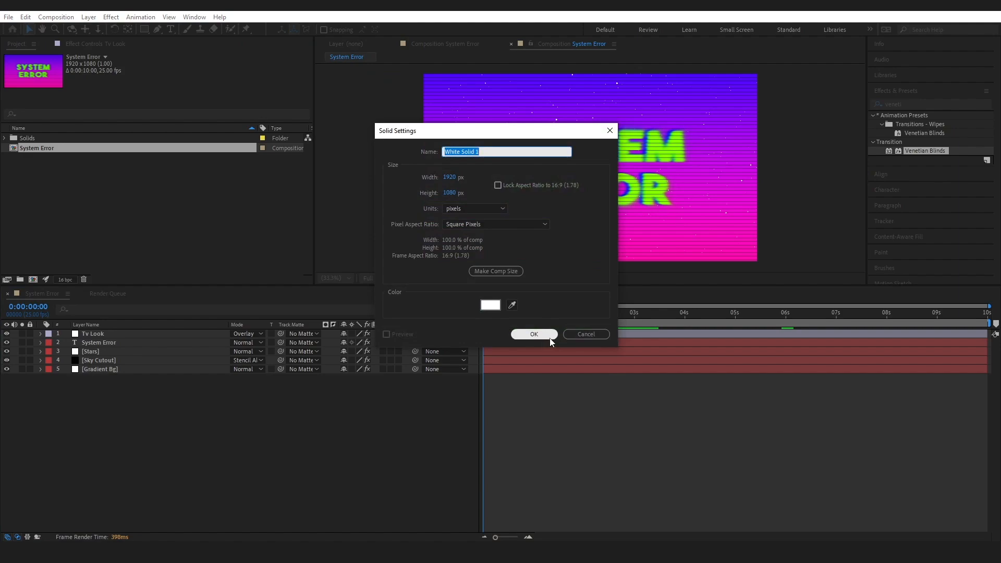
{"action": "type", "text": "Glitch"}
{"action": "left_click", "coordinate": [546, 332]}
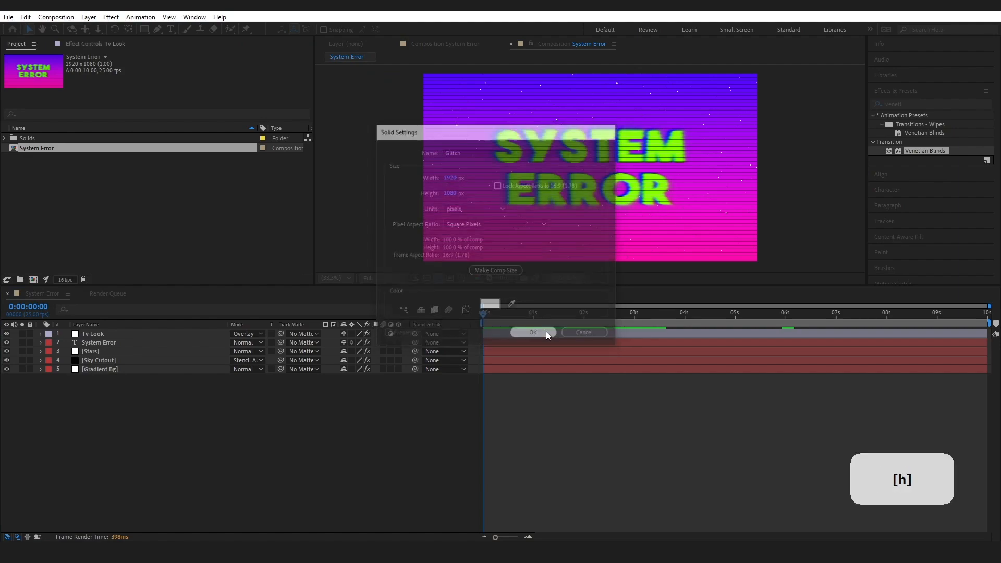
Find the Turbulent Noise effect and apply it to the Glitch layer.
{"action": "left_click", "coordinate": [879, 105]}
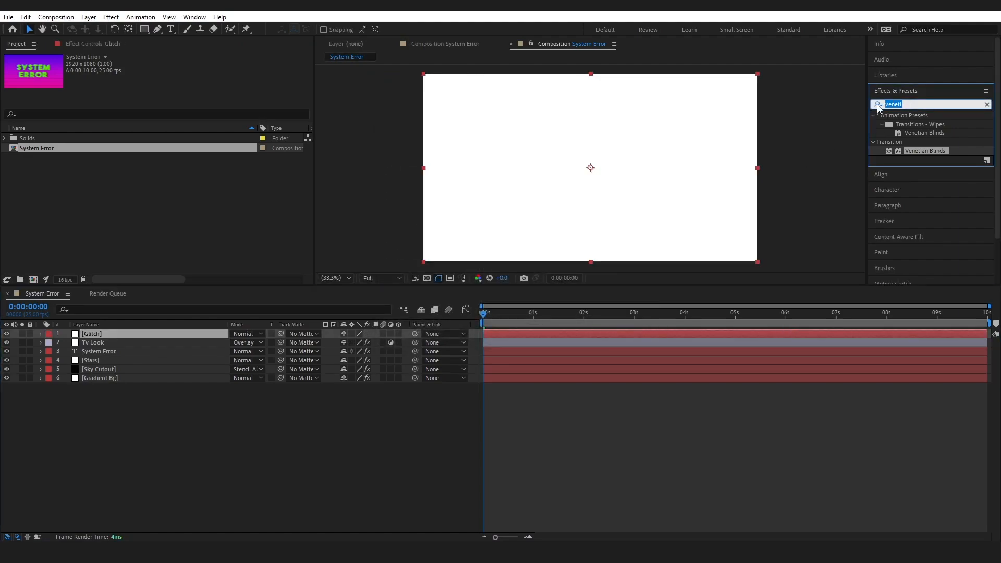
{"action": "type", "text": "turbulent"}
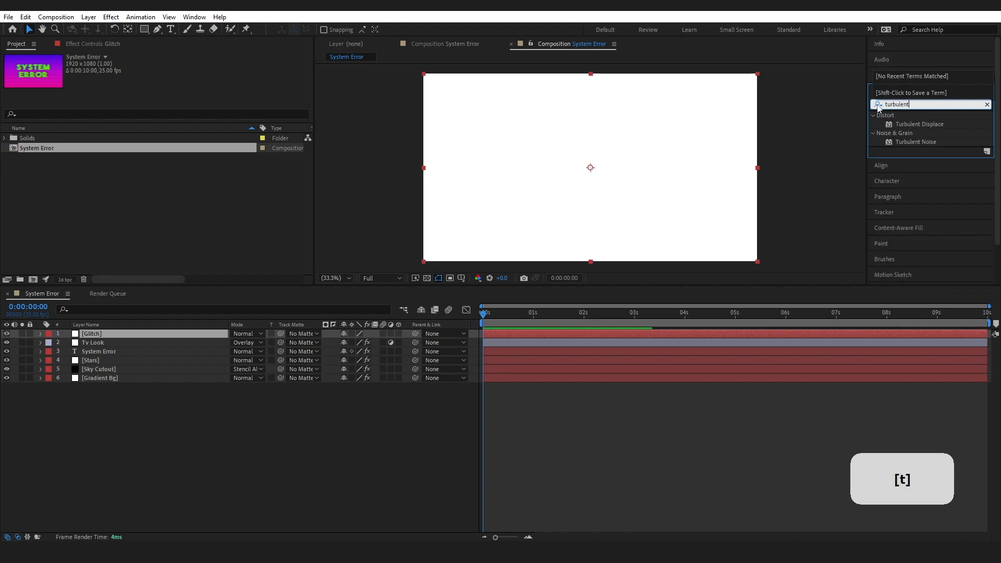
{"action": "left_click_drag", "start_coordinate": [923, 143], "coordinate": [143, 333]}
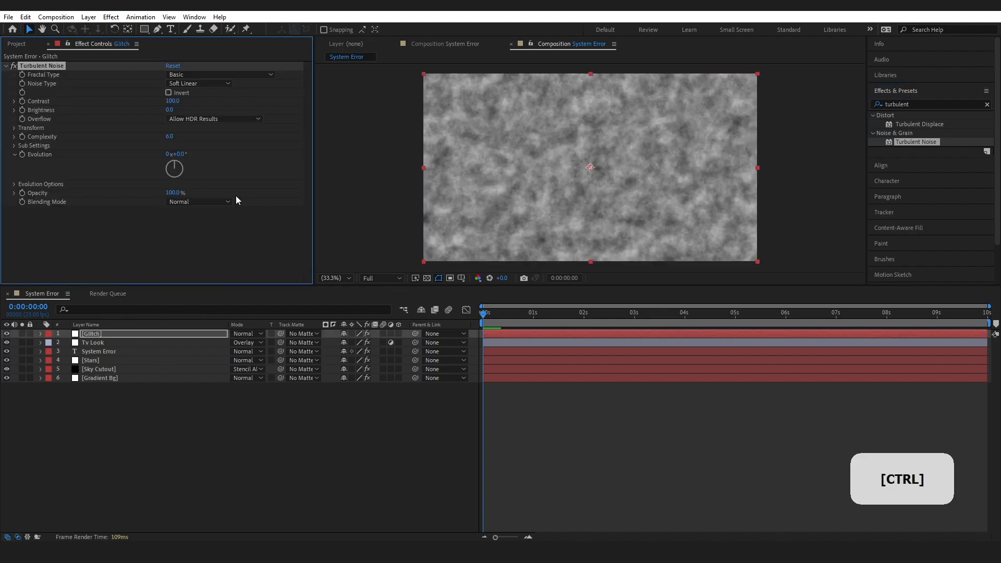
Set Turbulent Noise on the Glitch layer to Fractal Type Turbulent Sharp and Noise Type Block.
{"action": "left_click", "coordinate": [238, 74]}
{"action": "left_click", "coordinate": [230, 125]}
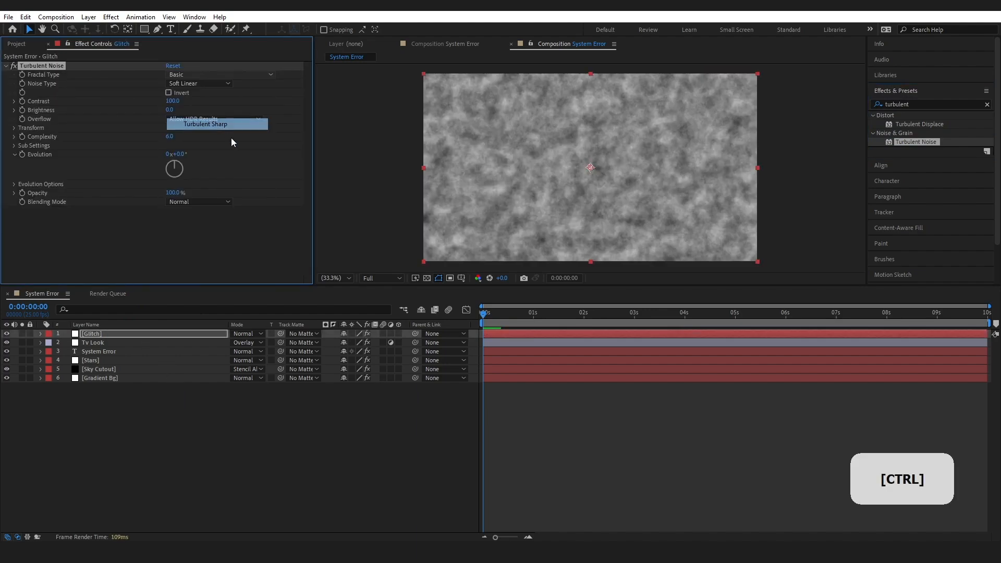
{"action": "left_click", "coordinate": [218, 83]}
{"action": "left_click", "coordinate": [215, 95]}
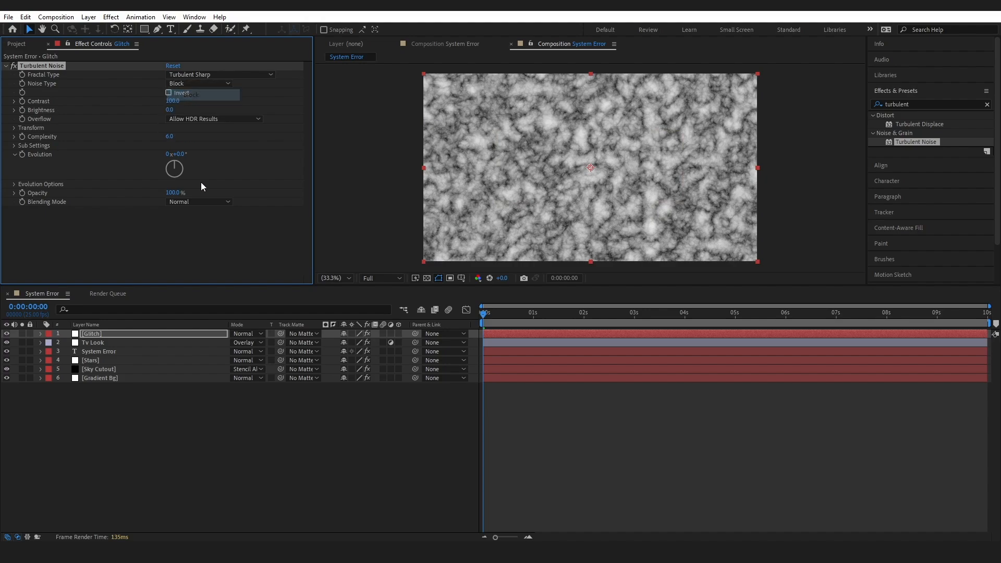
Set the Glitch layer's Turbulent Noise to Contrast 469 and Brightness -161.
{"action": "left_click", "coordinate": [173, 101]}
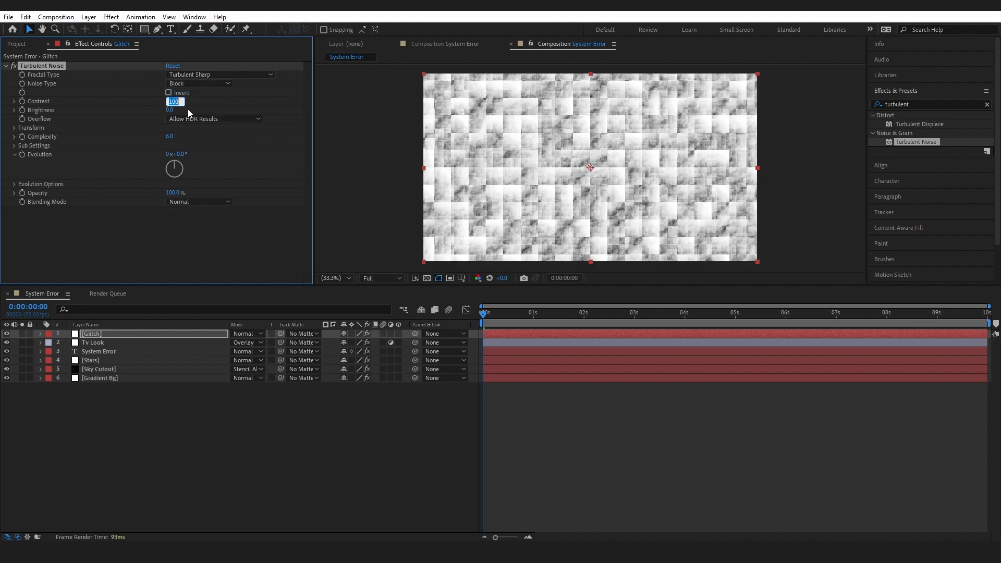
{"action": "type", "text": "469"}
{"action": "left_click", "coordinate": [172, 109]}
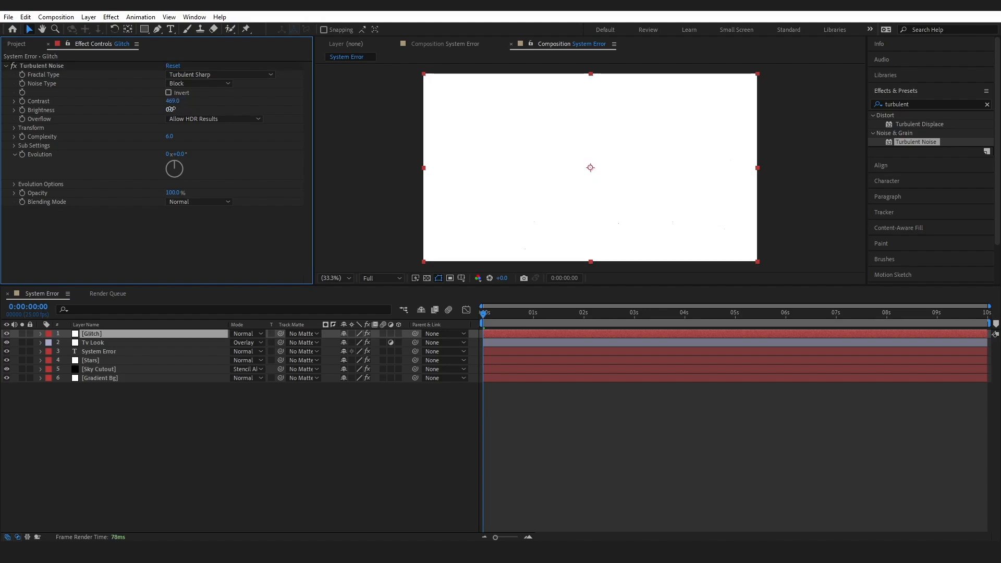
{"action": "type", "text": "-61"}
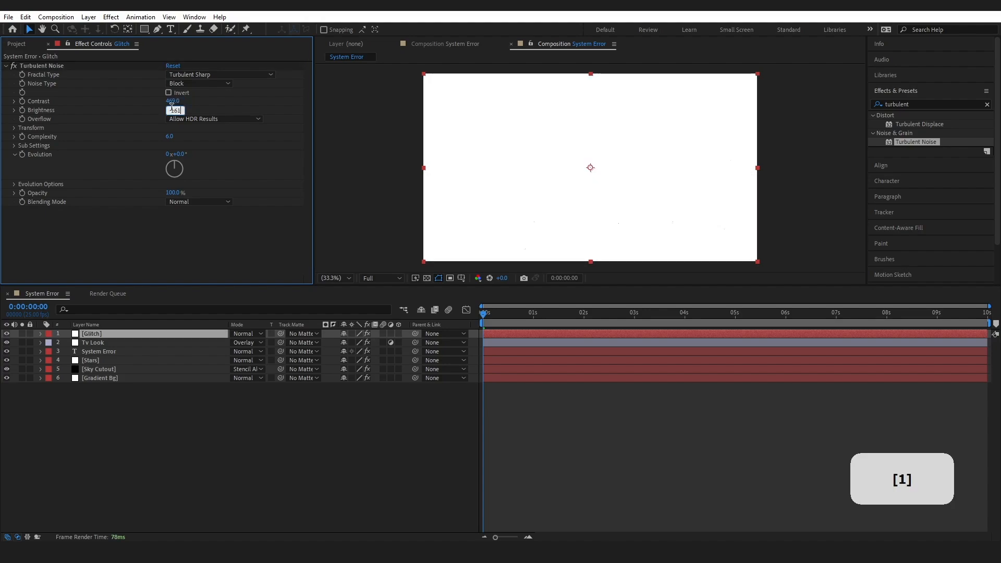
{"action": "key", "text": "Return"}
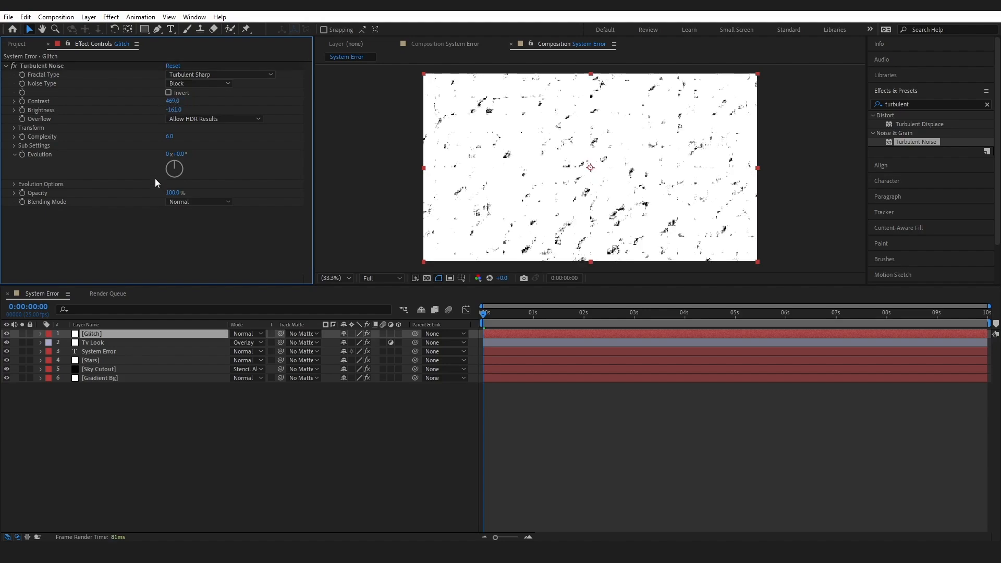
Turn off Uniform Scaling in the Turbulent Noise transform settings and set Scale Width to 1000 and Scale Height to 16.
{"action": "left_click", "coordinate": [15, 128]}
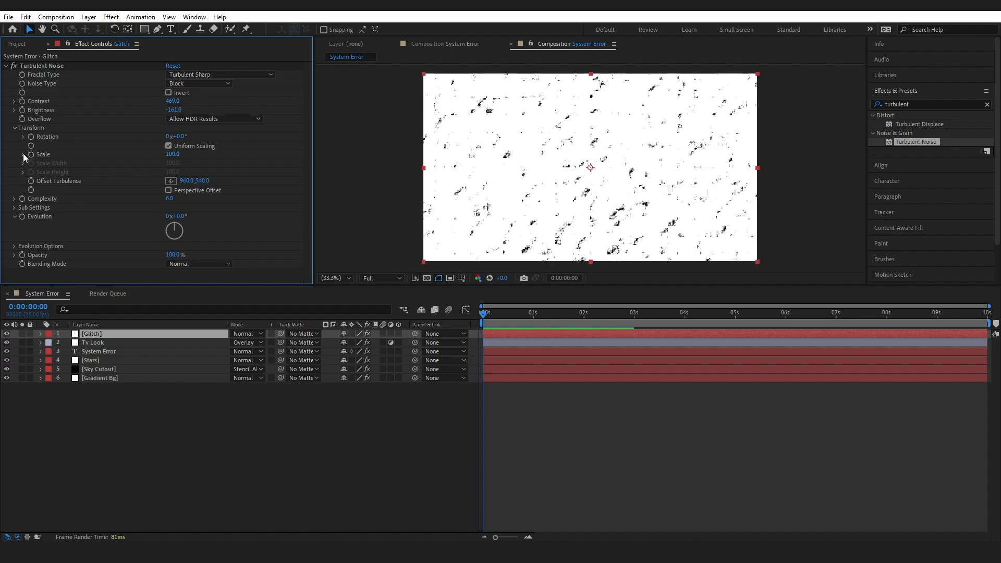
{"action": "left_click", "coordinate": [23, 155]}
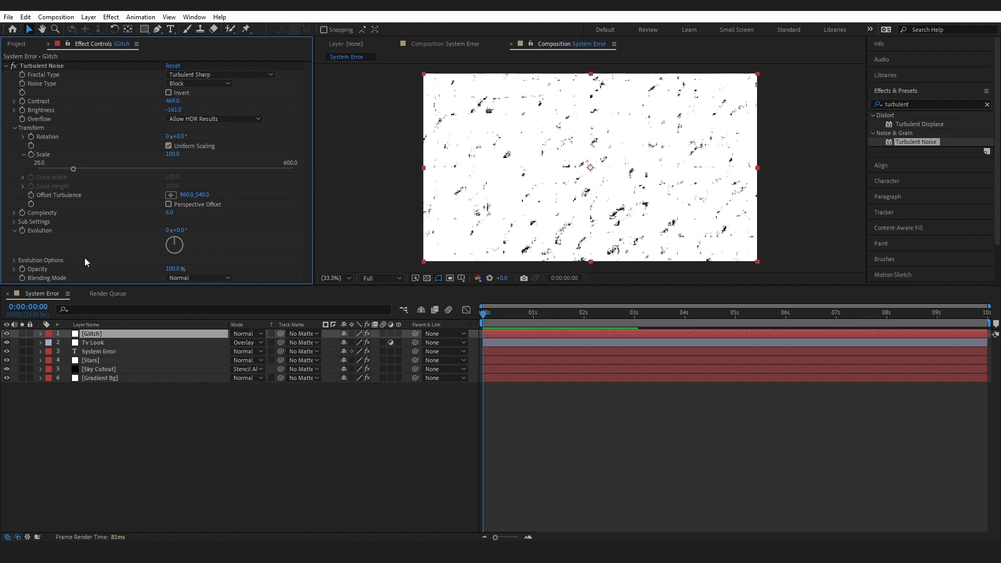
{"action": "left_click", "coordinate": [168, 146]}
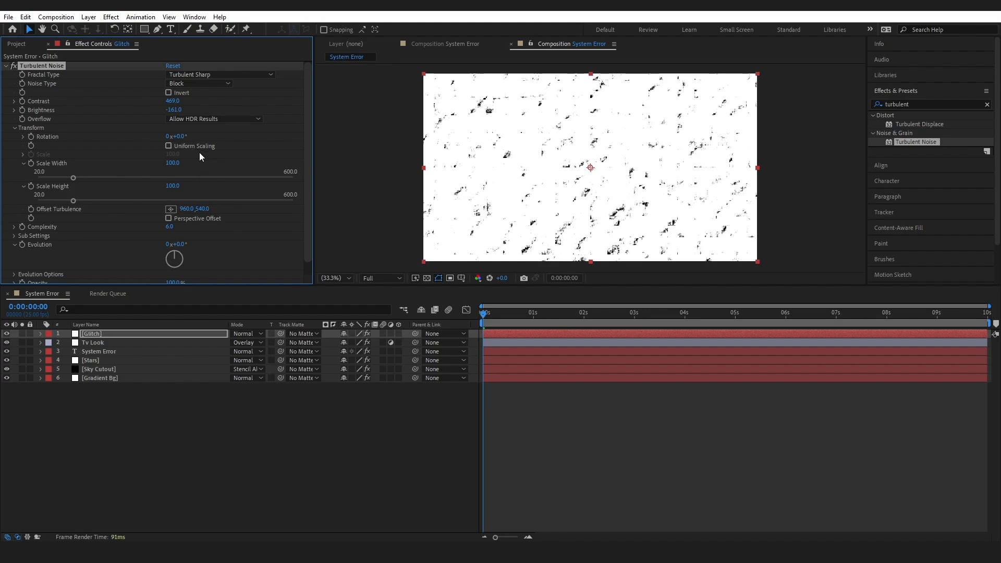
{"action": "left_click", "coordinate": [172, 163]}
{"action": "type", "text": "1000"}
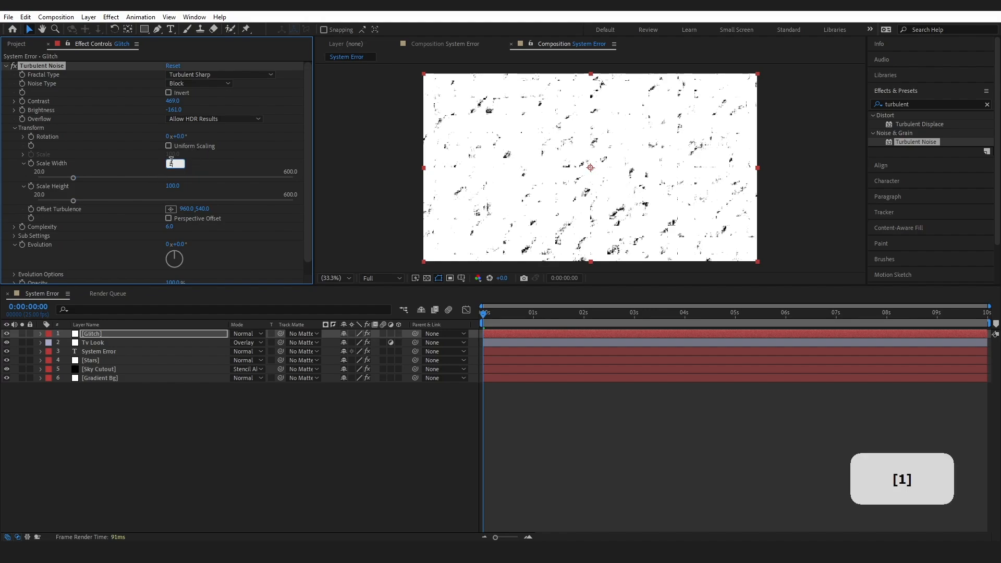
{"action": "key", "text": "Return"}
{"action": "left_click", "coordinate": [172, 186]}
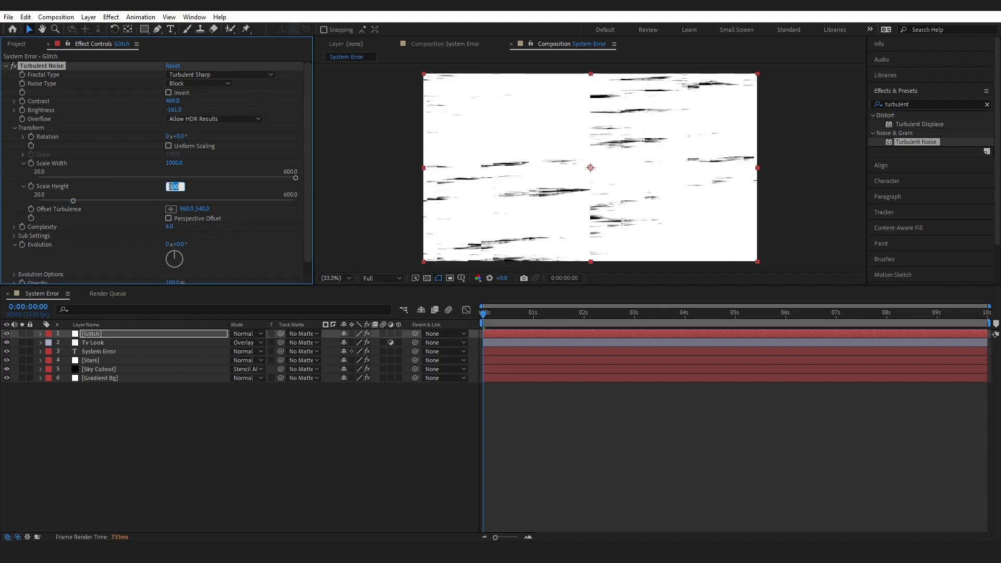
{"action": "type", "text": "16"}
{"action": "key", "text": "Return"}
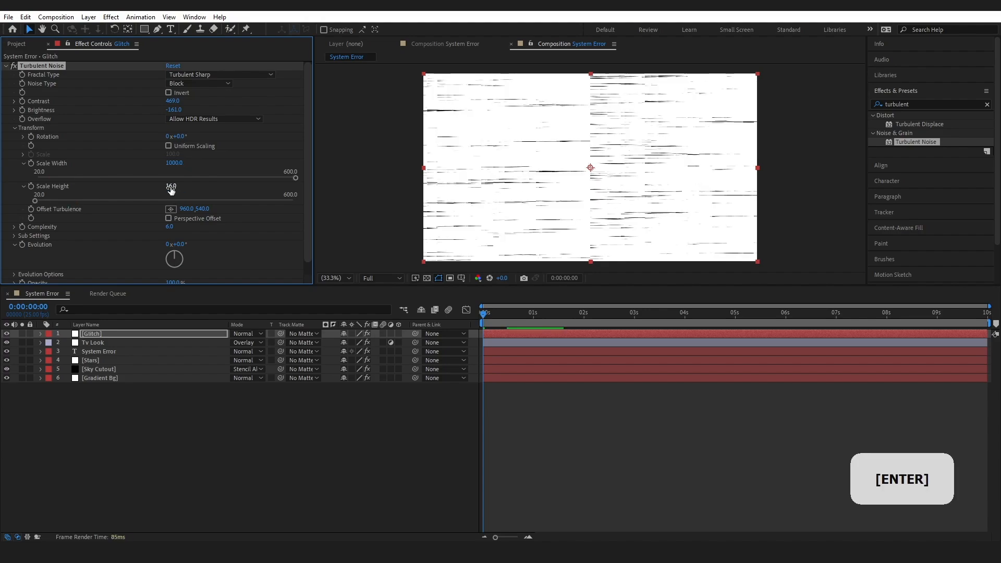
Set the Turbulent Noise Complexity to 16.4, preview the composition briefly and return to the first frame.
{"action": "left_click", "coordinate": [172, 227]}
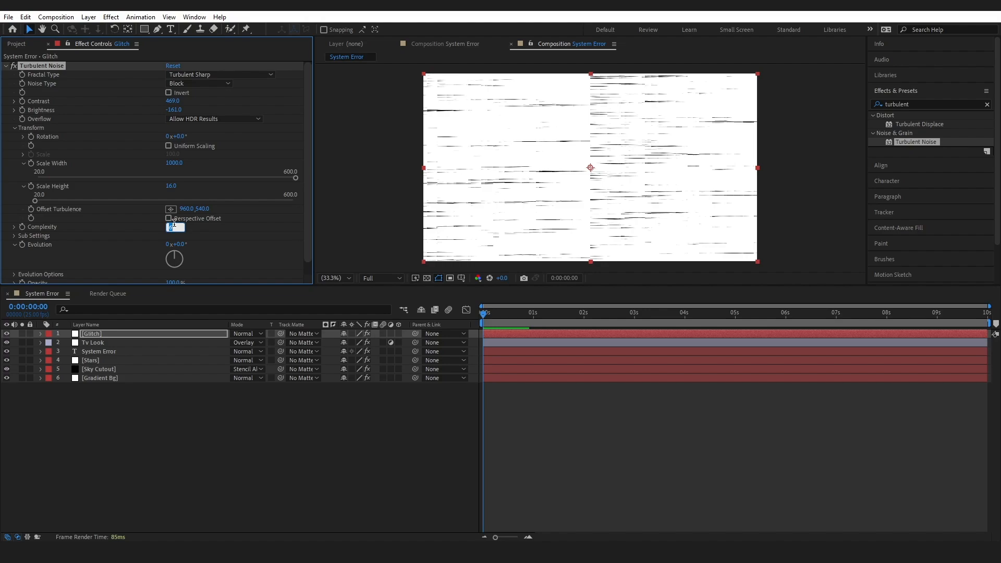
{"action": "type", "text": "164"}
{"action": "left_click", "coordinate": [235, 246]}
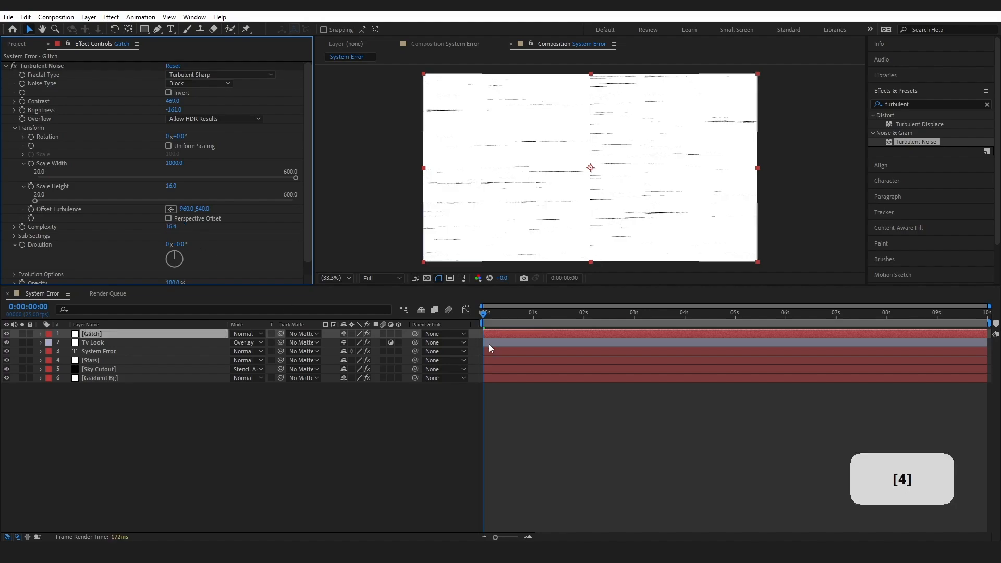
{"action": "key", "text": "space"}
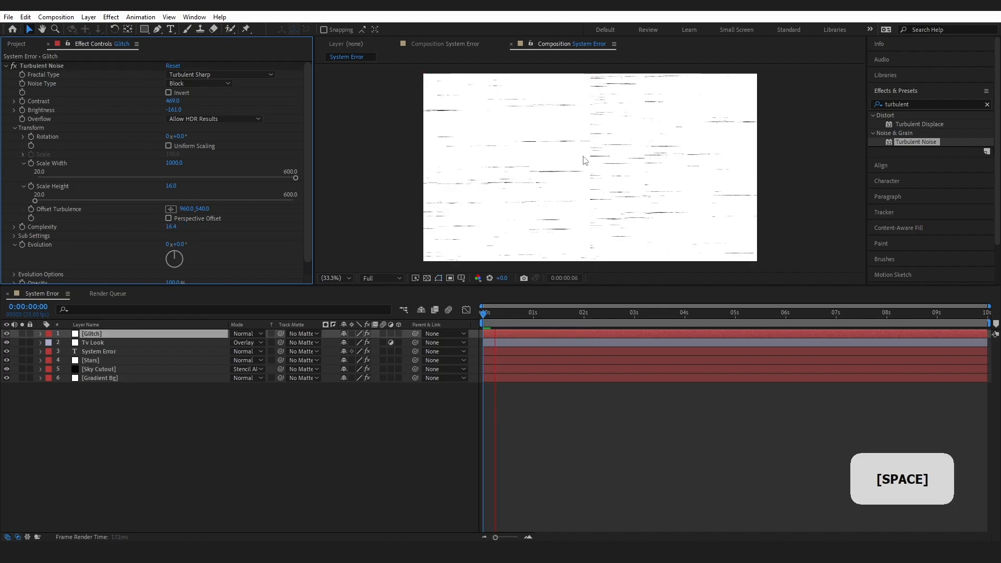
{"action": "left_click", "coordinate": [480, 320]}
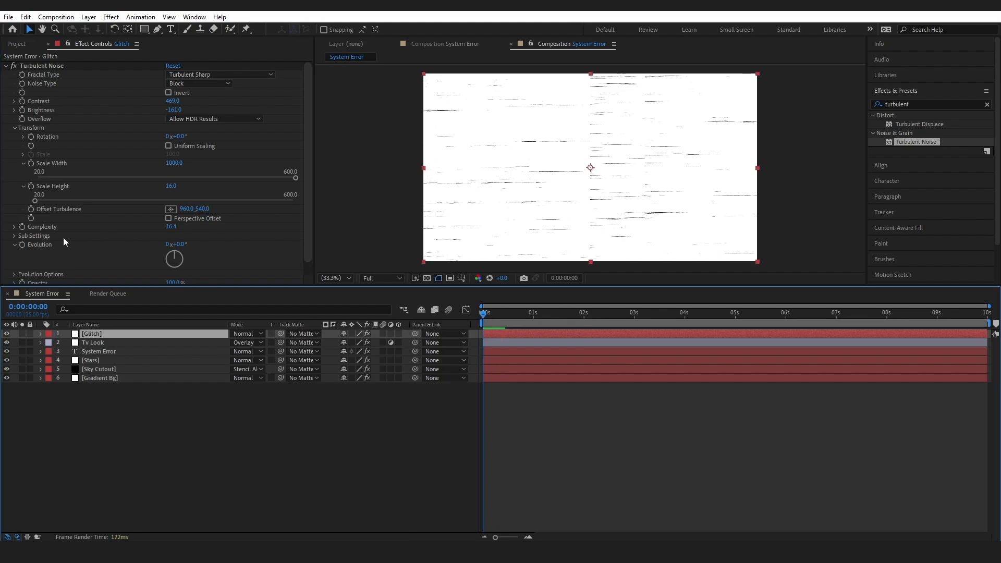
Animate the Turbulent Noise Evolution with the expression time*300 and preview the result.
{"action": "left_click", "coordinate": [22, 245], "text": "alt"}
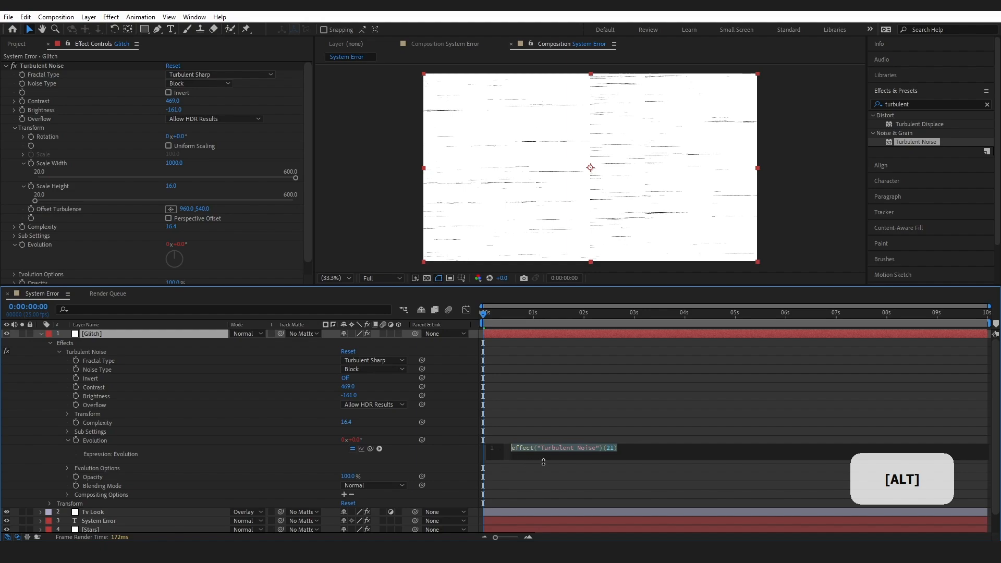
{"action": "type", "text": "time*"}
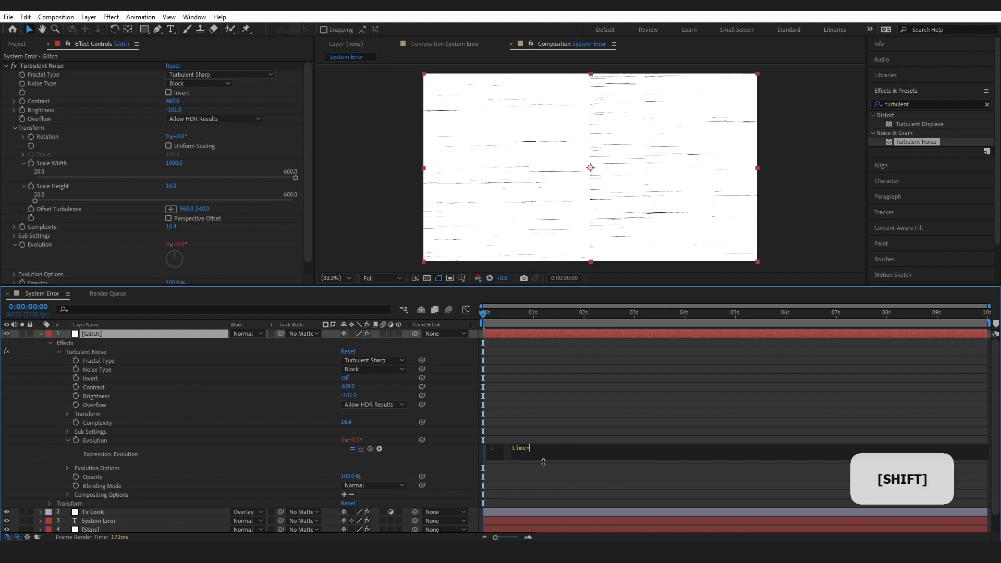
{"action": "type", "text": "300"}
{"action": "left_click", "coordinate": [726, 430]}
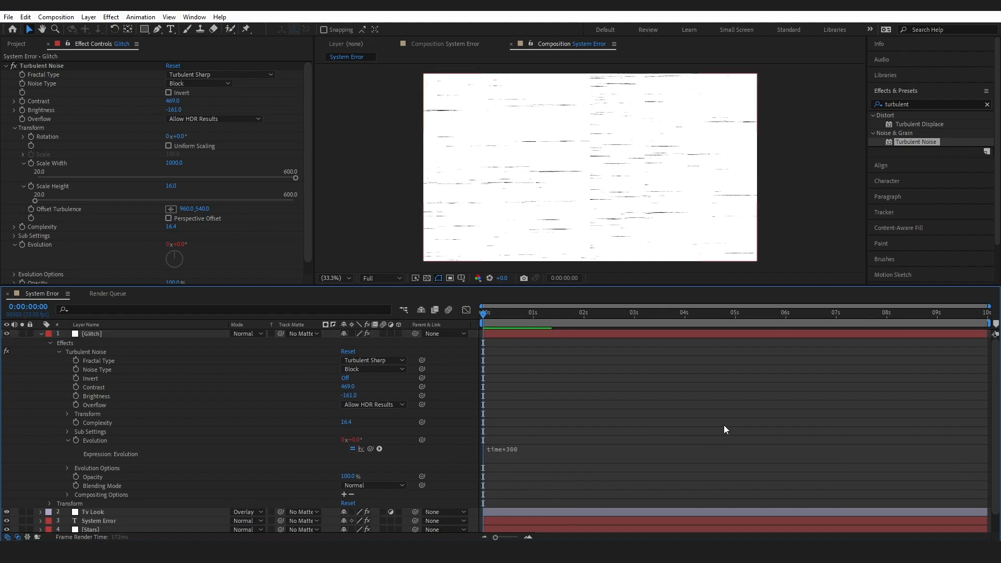
{"action": "key", "text": "space"}
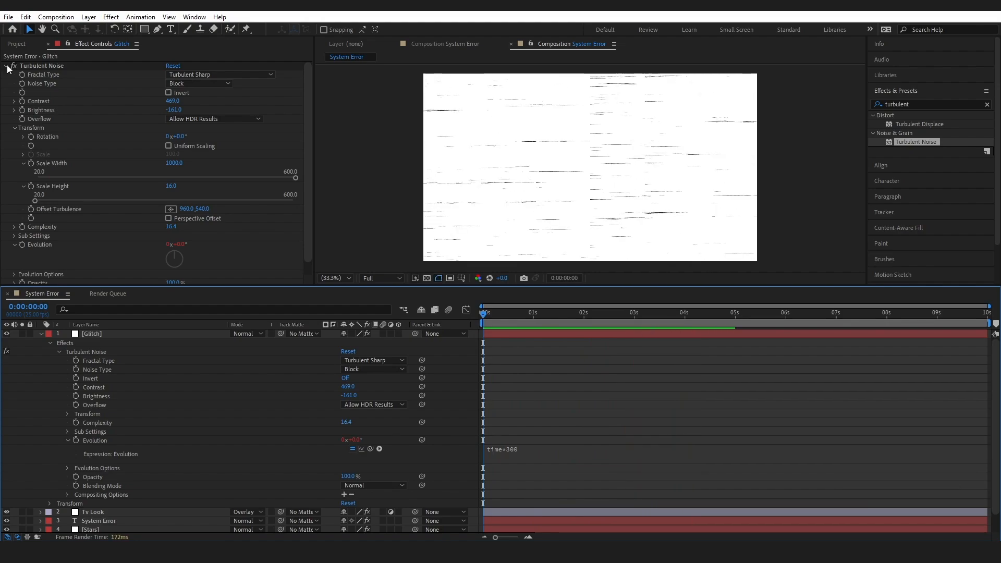
{"action": "left_click", "coordinate": [171, 91]}
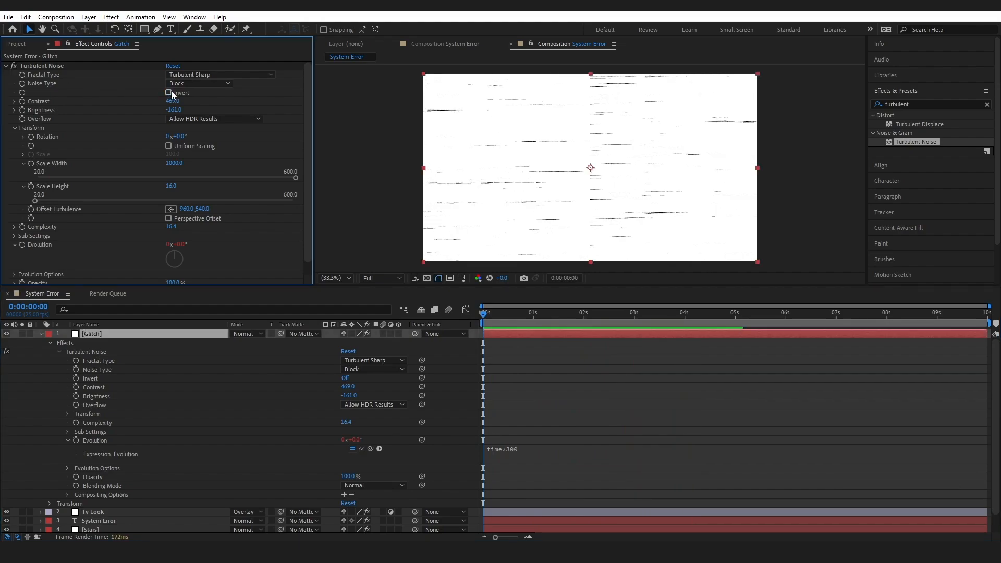
{"action": "left_click", "coordinate": [169, 92]}
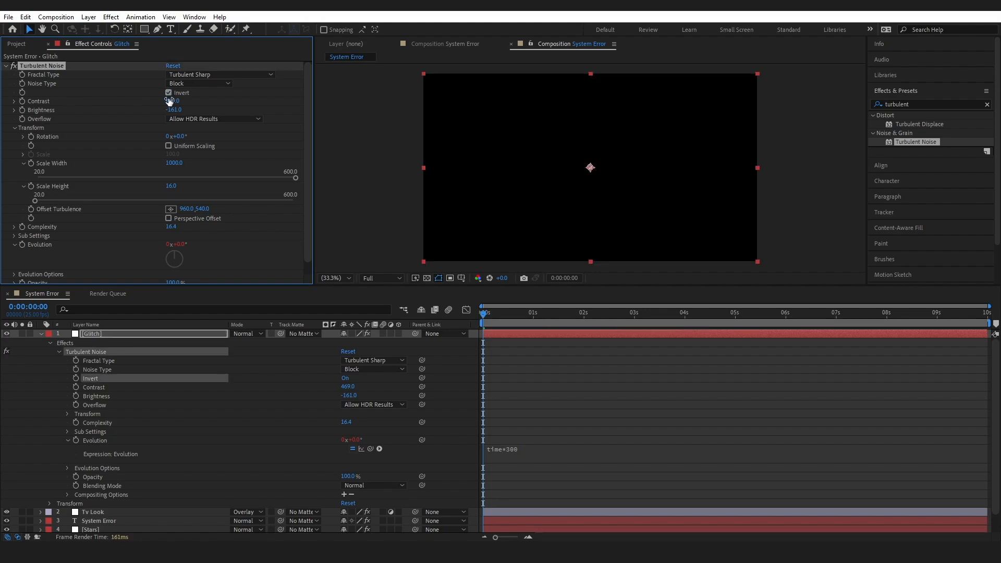
{"action": "left_click", "coordinate": [168, 92]}
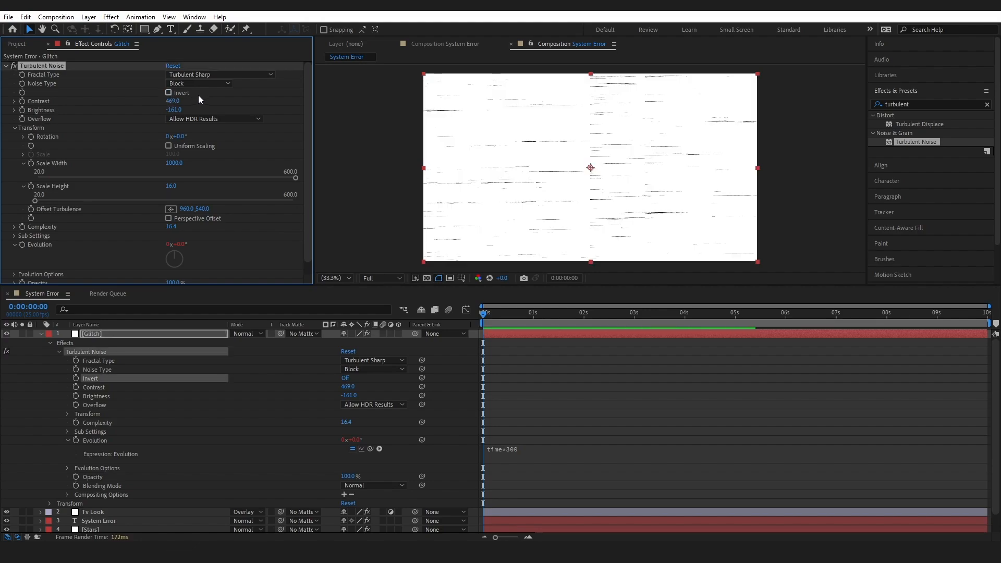
Find the Invert effect, apply it to the Glitch layer below Turbulent Noise, and collapse the layer's properties.
{"action": "left_click", "coordinate": [6, 66]}
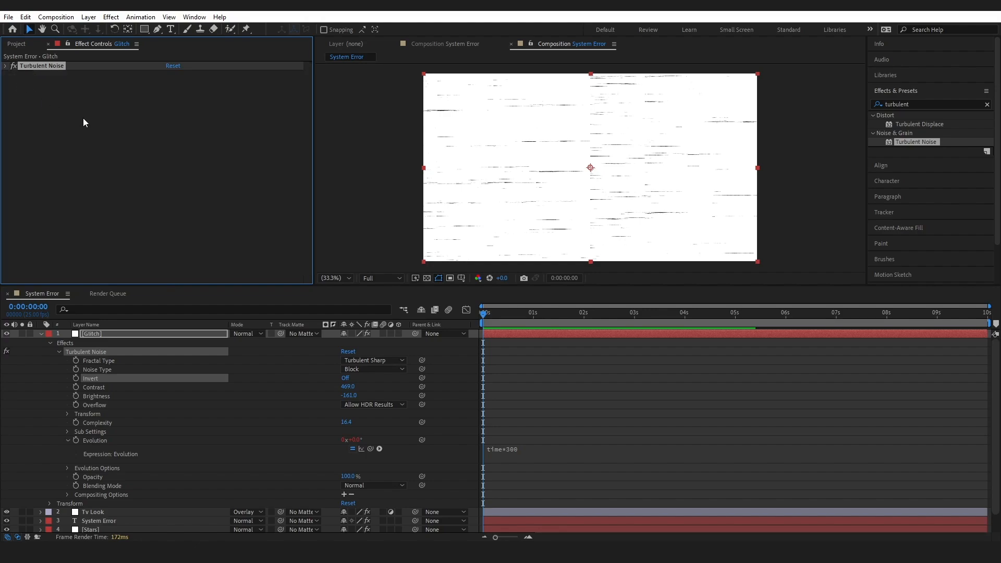
{"action": "left_click", "coordinate": [921, 104]}
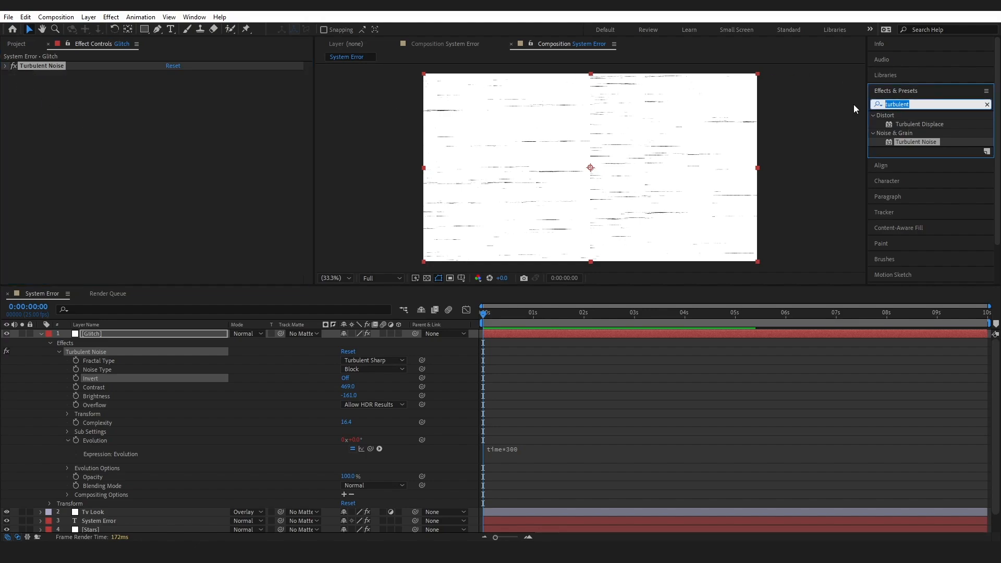
{"action": "type", "text": "invert"}
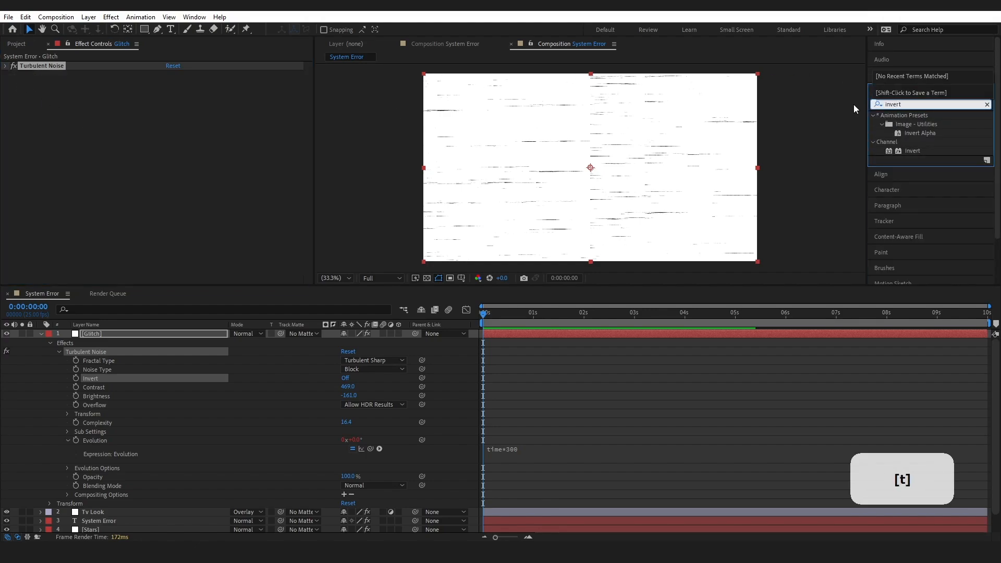
{"action": "left_click_drag", "start_coordinate": [912, 150], "coordinate": [217, 218]}
{"action": "left_click_drag", "start_coordinate": [116, 269], "coordinate": [130, 240]}
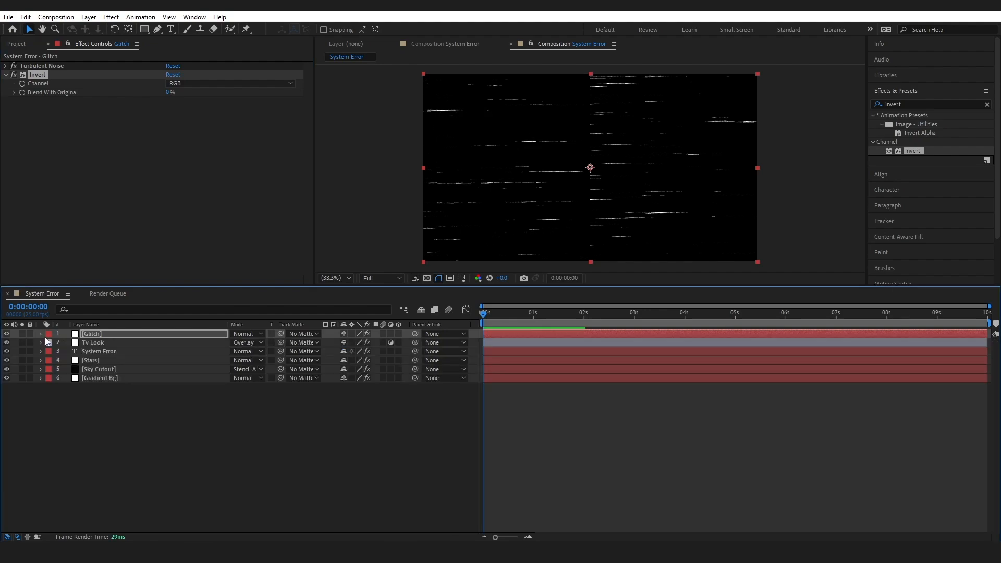
Hide the Glitch layer and create a white 1920 × 1080 px solid layer named Gradient Overlay.
{"action": "left_click", "coordinate": [7, 334]}
{"action": "left_click", "coordinate": [88, 17]}
{"action": "mouse_move", "coordinate": [99, 29]}
{"action": "left_click", "coordinate": [268, 41]}
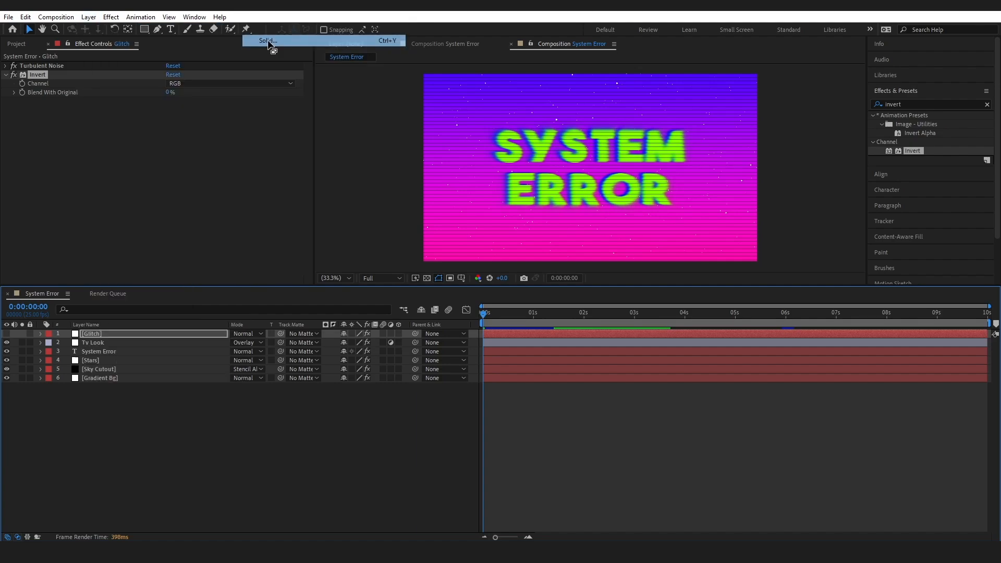
{"action": "type", "text": "Gradient"}
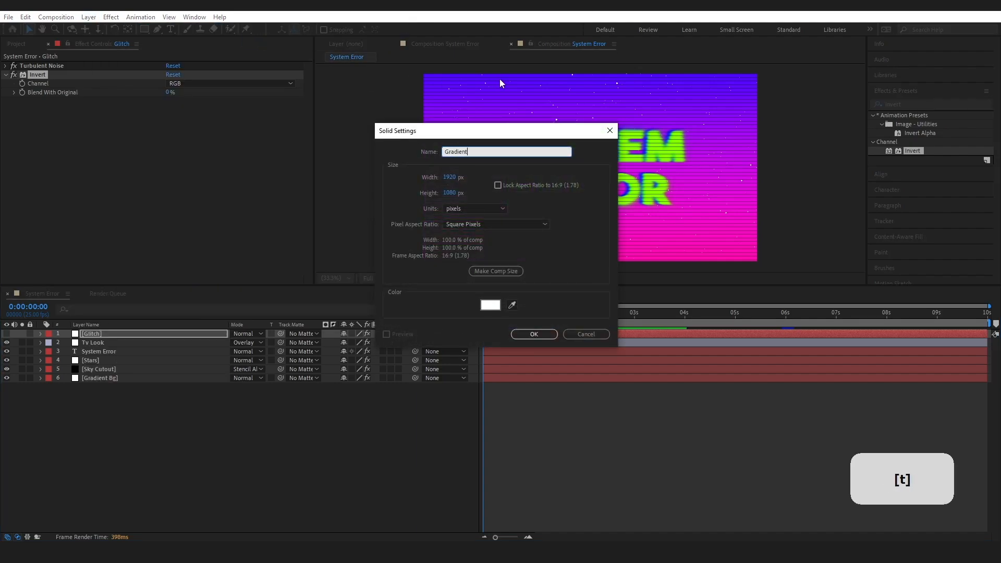
{"action": "key", "text": "Caps_Lock"}
{"action": "type", "text": "Overlay"}
{"action": "left_click", "coordinate": [533, 333]}
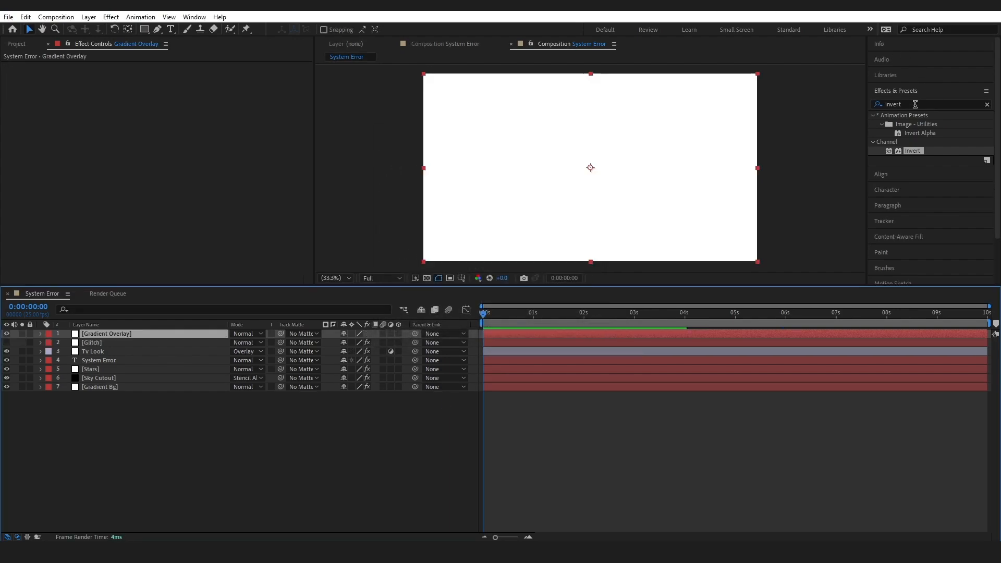
Find the Gradient Ramp effect and apply it to the Gradient Overlay layer.
{"action": "left_click", "coordinate": [915, 104]}
{"action": "type", "text": "gradient"}
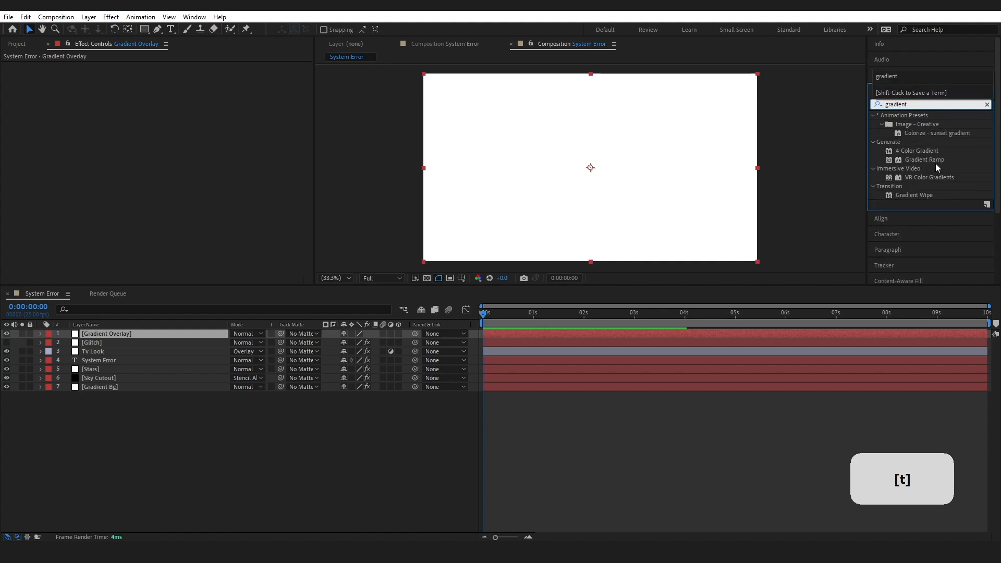
{"action": "left_click_drag", "start_coordinate": [924, 160], "coordinate": [121, 336]}
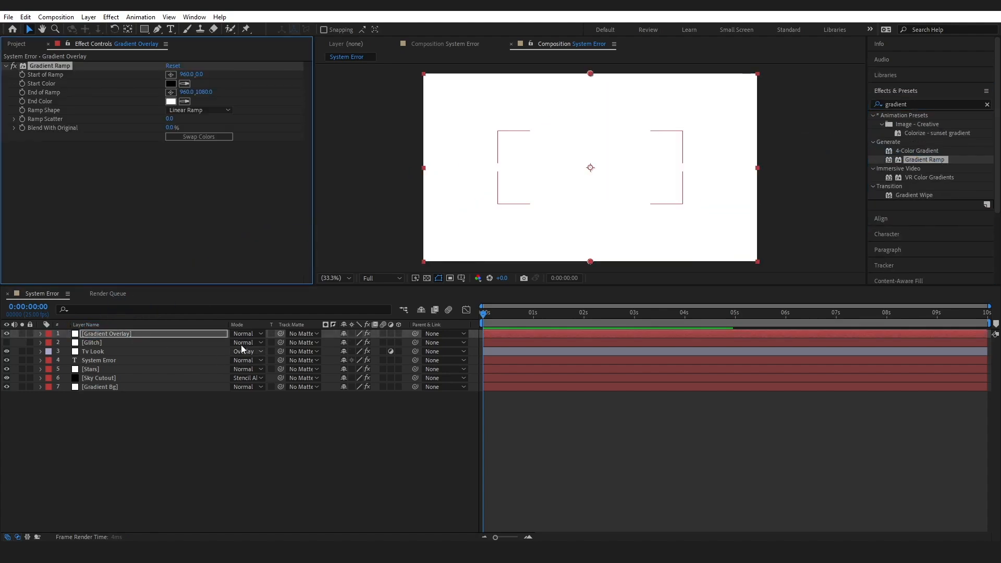
Set the Gradient Overlay's Gradient Ramp start color to 0024FF and end color to 00FF24.
{"action": "left_click", "coordinate": [171, 83]}
{"action": "type", "text": "0024ff"}
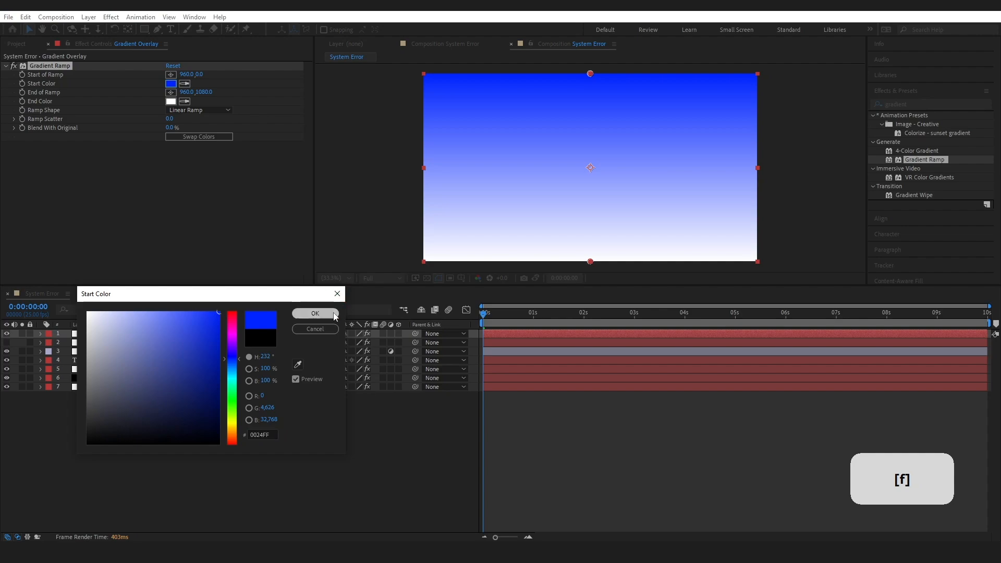
{"action": "left_click", "coordinate": [296, 313]}
{"action": "left_click", "coordinate": [171, 103]}
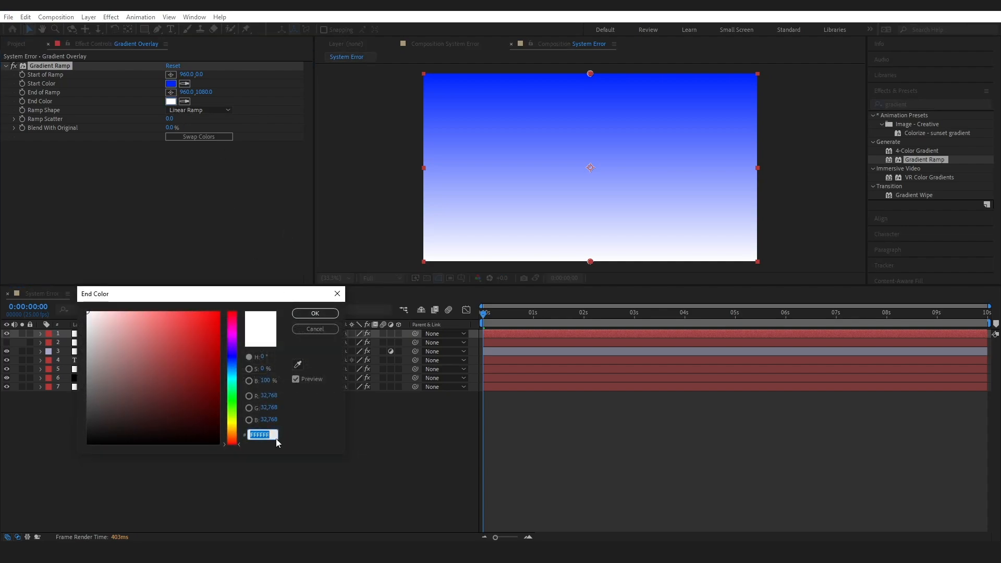
{"action": "type", "text": "00ff"}
{"action": "type", "text": "00FF24"}
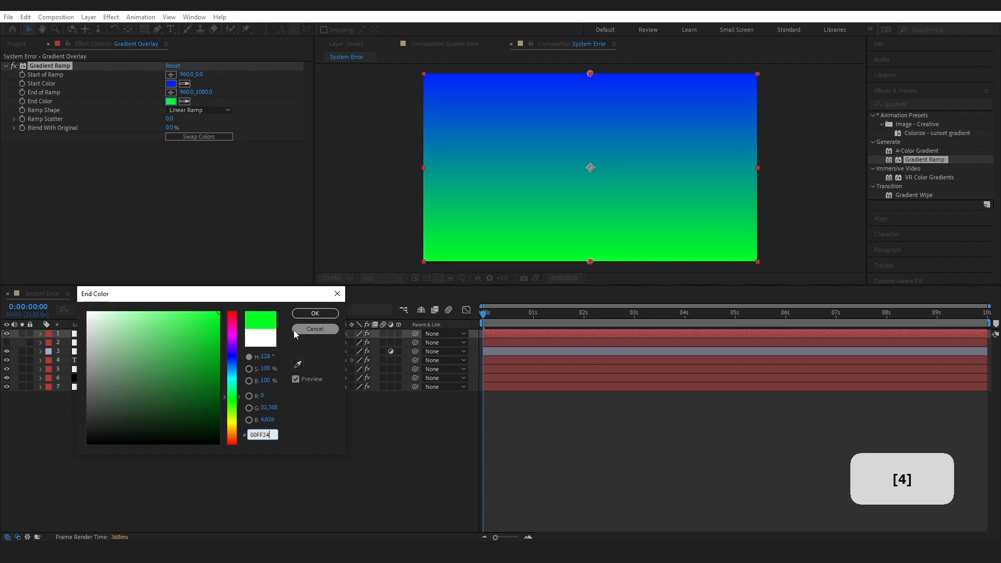
{"action": "left_click", "coordinate": [313, 315]}
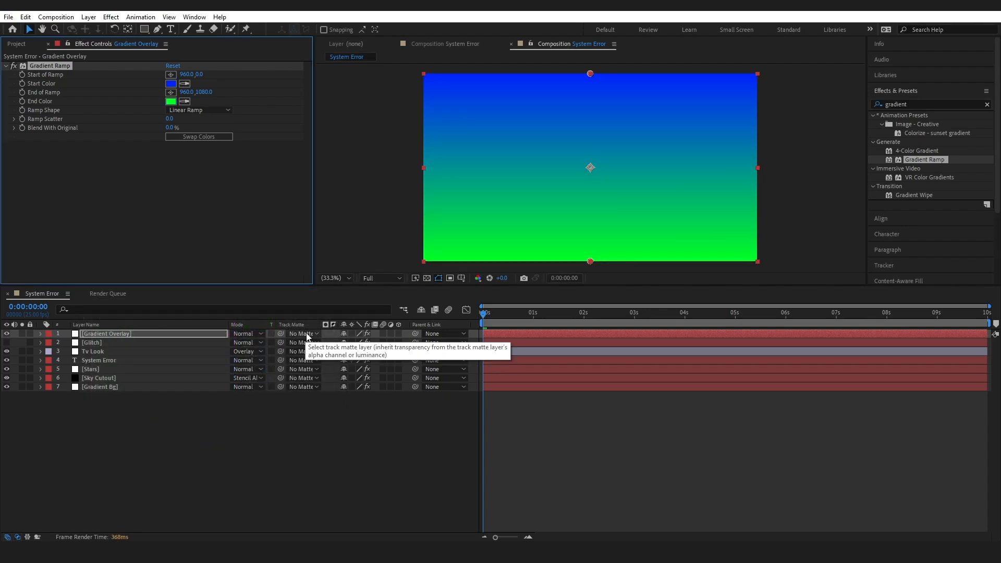
Set the Glitch layer as the track matte of the Gradient Overlay layer.
{"action": "left_click", "coordinate": [306, 334]}
{"action": "left_click", "coordinate": [317, 370]}
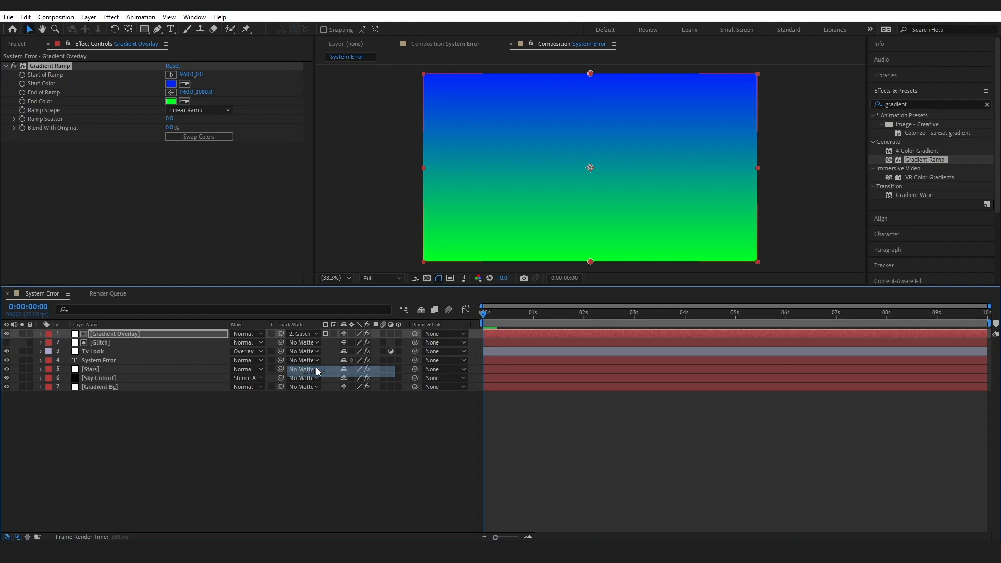
Switch the Gradient Overlay's track matte to a luma matte and preview the animation from the first frame.
{"action": "left_click", "coordinate": [325, 335]}
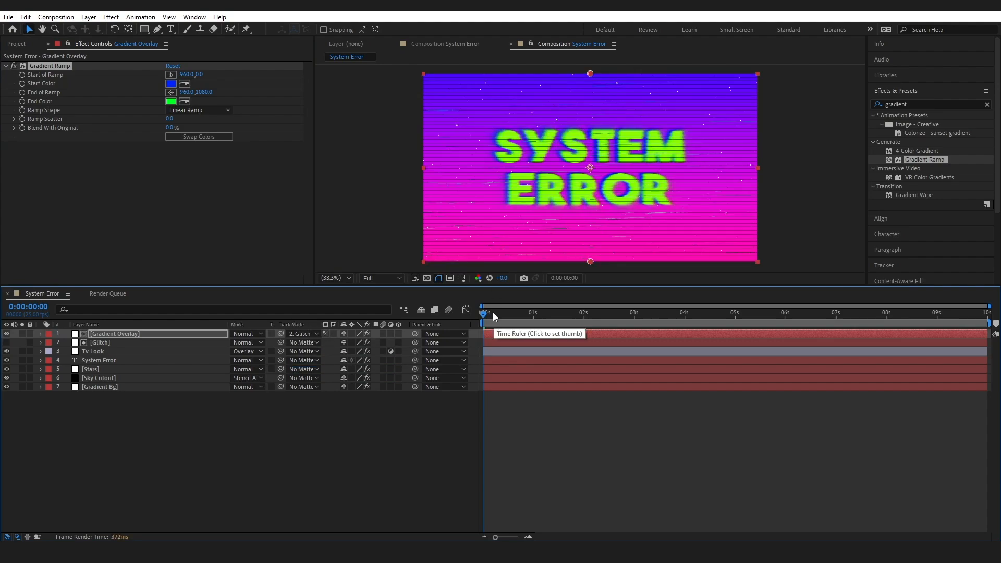
{"action": "key", "text": "space"}
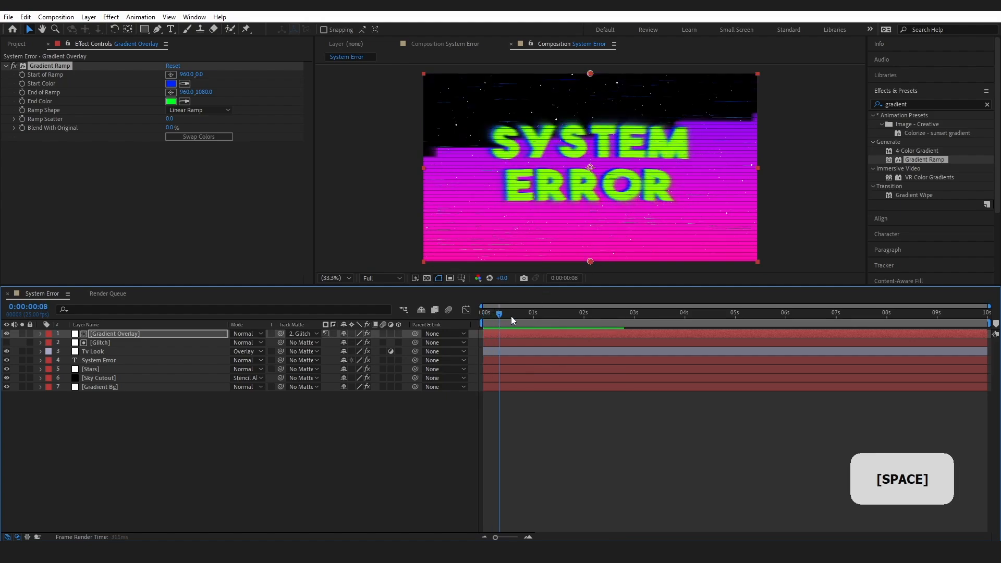
{"action": "left_click_drag", "start_coordinate": [487, 313], "coordinate": [478, 313]}
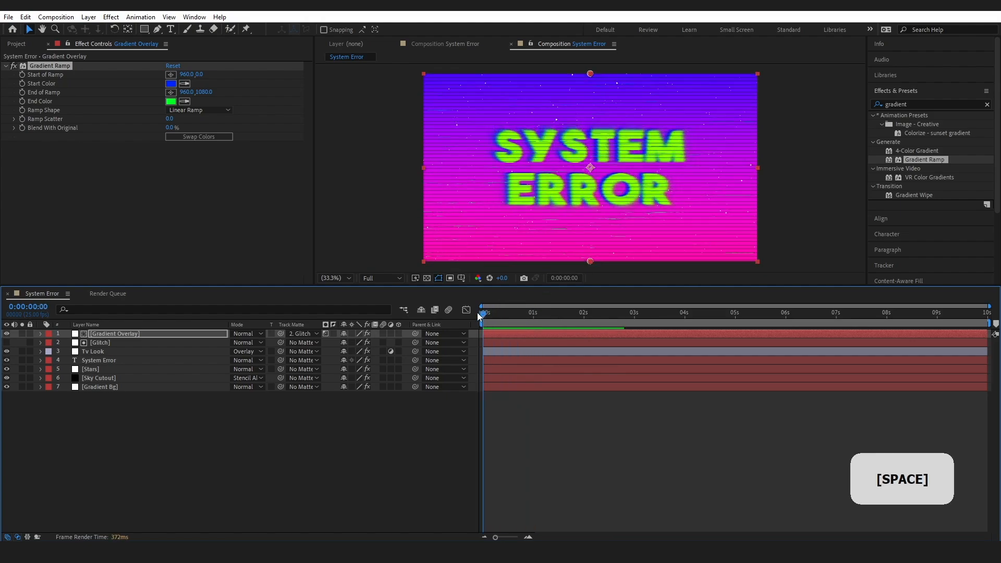
{"action": "key", "text": "space"}
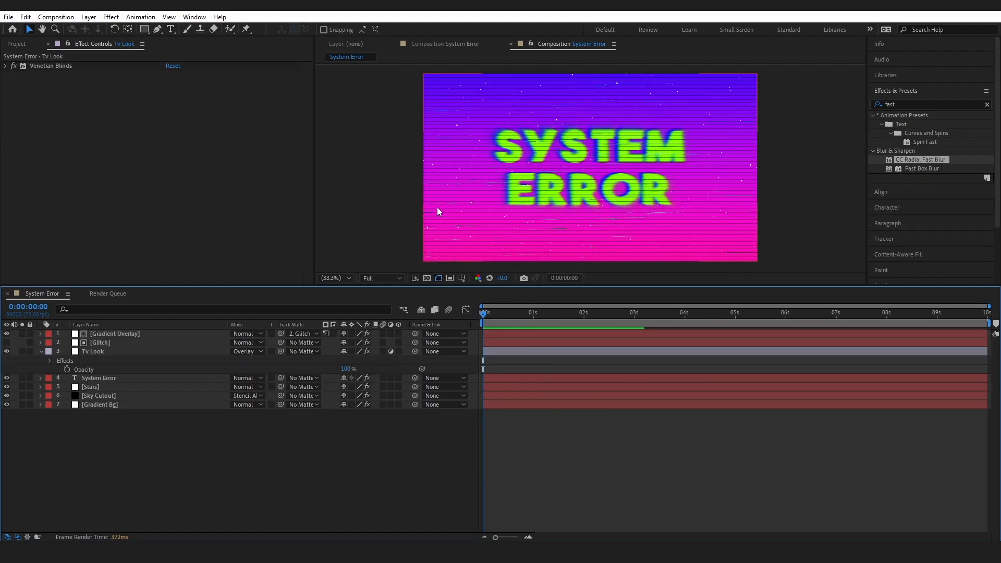
Set the Tv Look layer's Venetian Blinds width to 8 and feather to 0.5, and preview the animation from the start.
{"action": "left_click", "coordinate": [102, 350]}
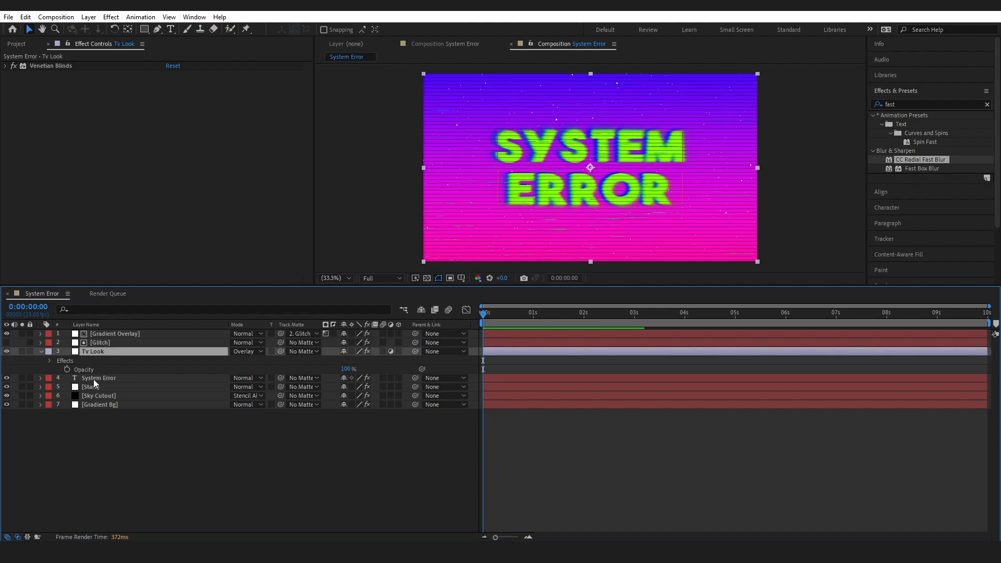
{"action": "left_click", "coordinate": [5, 66]}
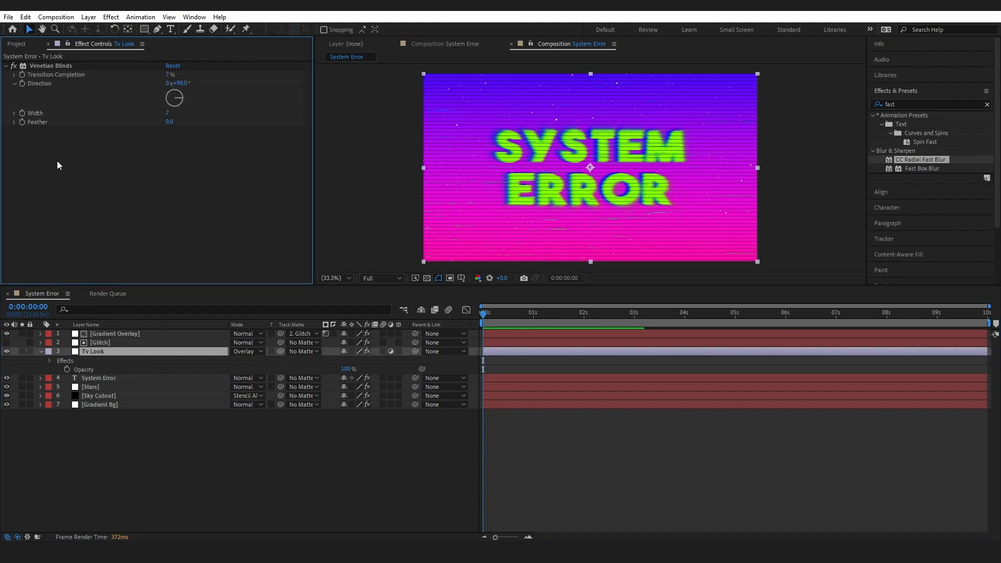
{"action": "left_click", "coordinate": [170, 113]}
{"action": "type", "text": "8"}
{"action": "key", "text": "Return"}
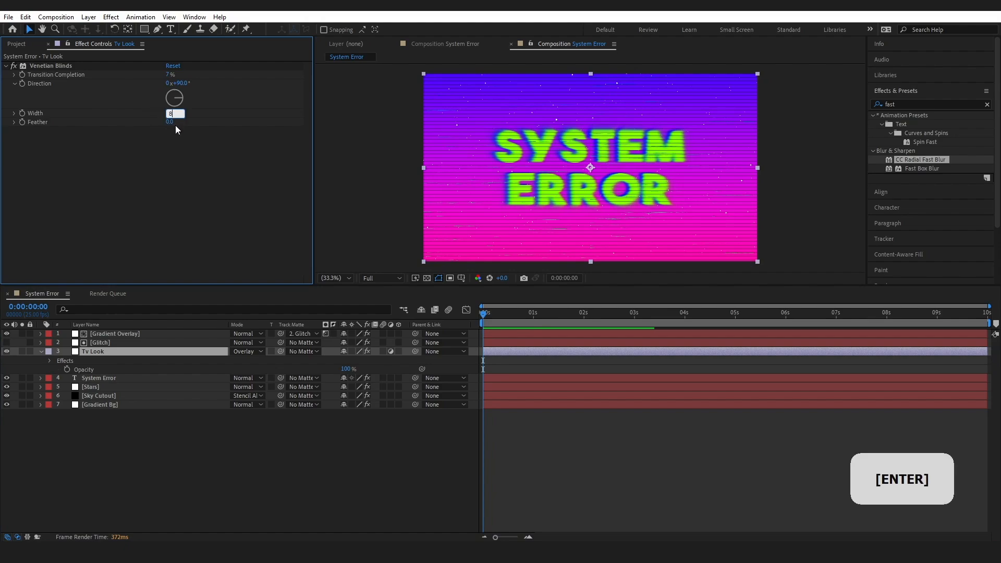
{"action": "left_click", "coordinate": [171, 123]}
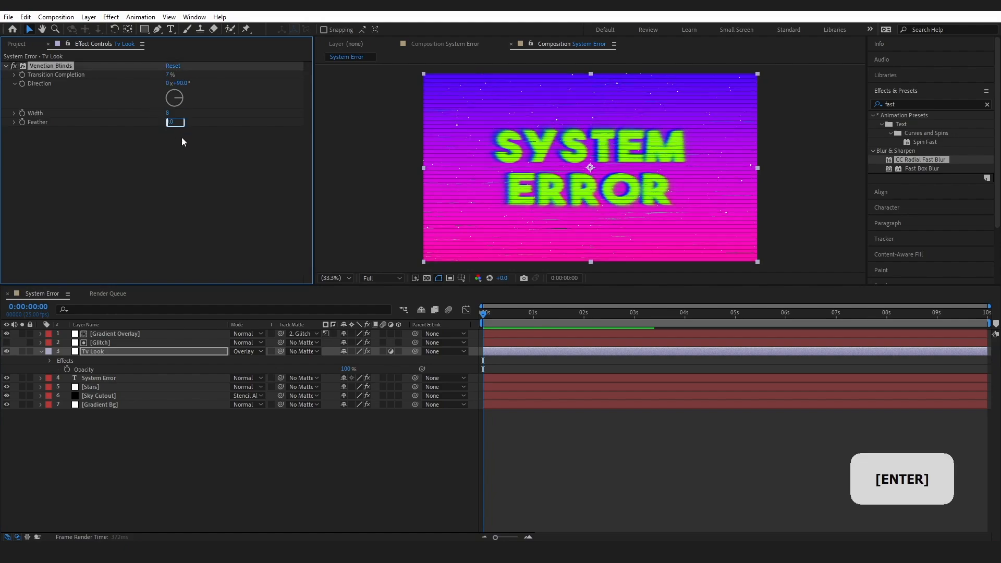
{"action": "type", "text": "0.5"}
{"action": "key", "text": "Return"}
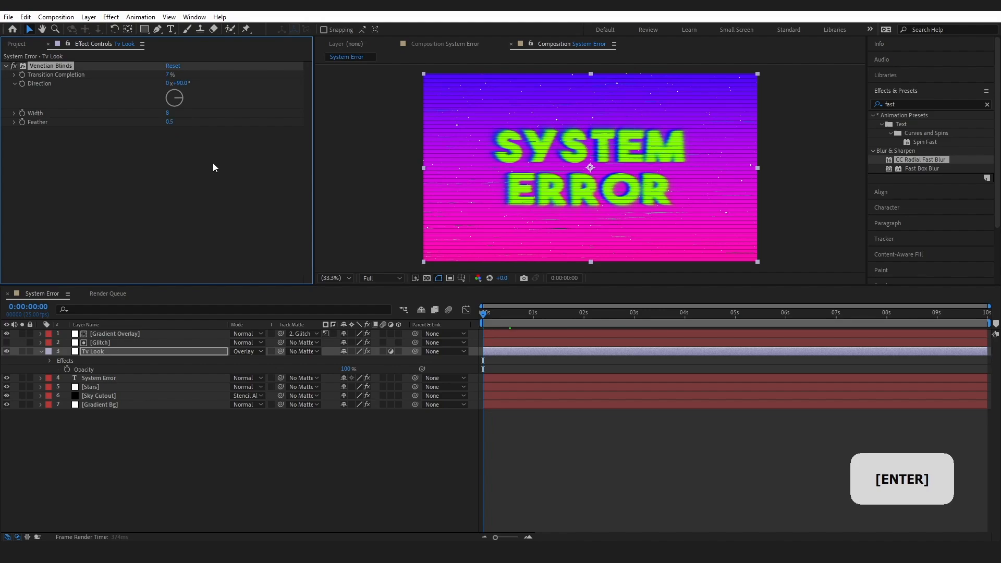
{"action": "left_click", "coordinate": [483, 314]}
{"action": "key", "text": "space"}
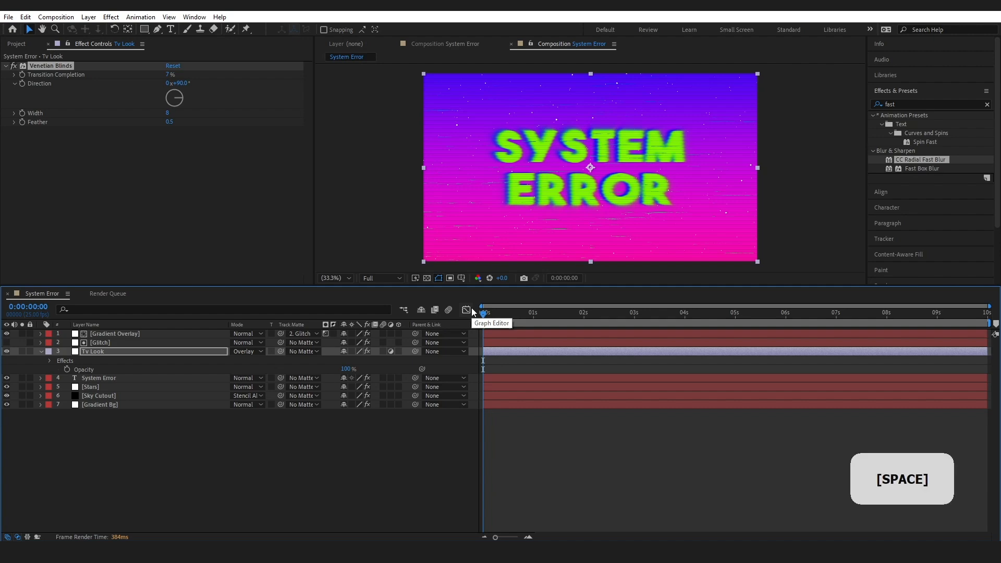